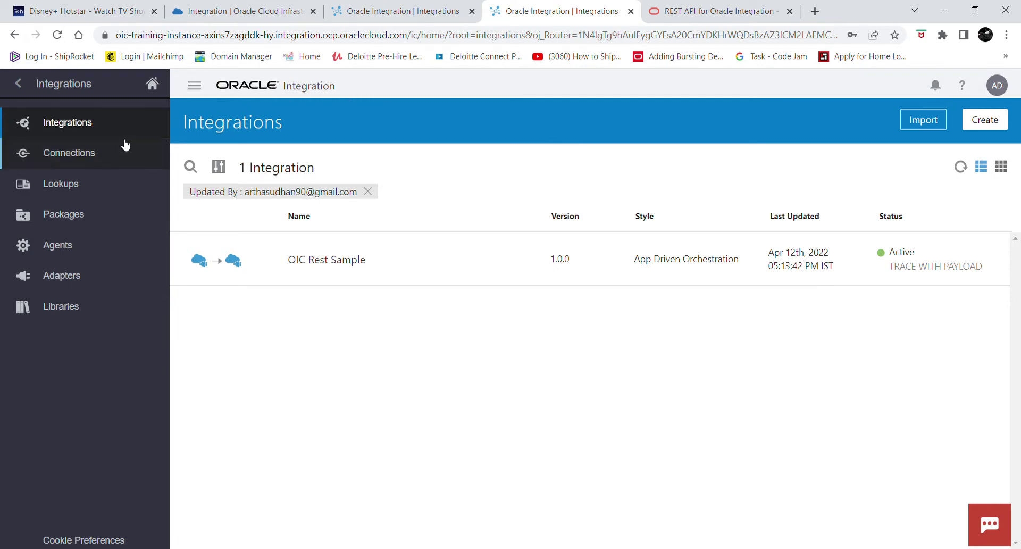
Go from the home page to the Connections list within Integrations
click(152, 83)
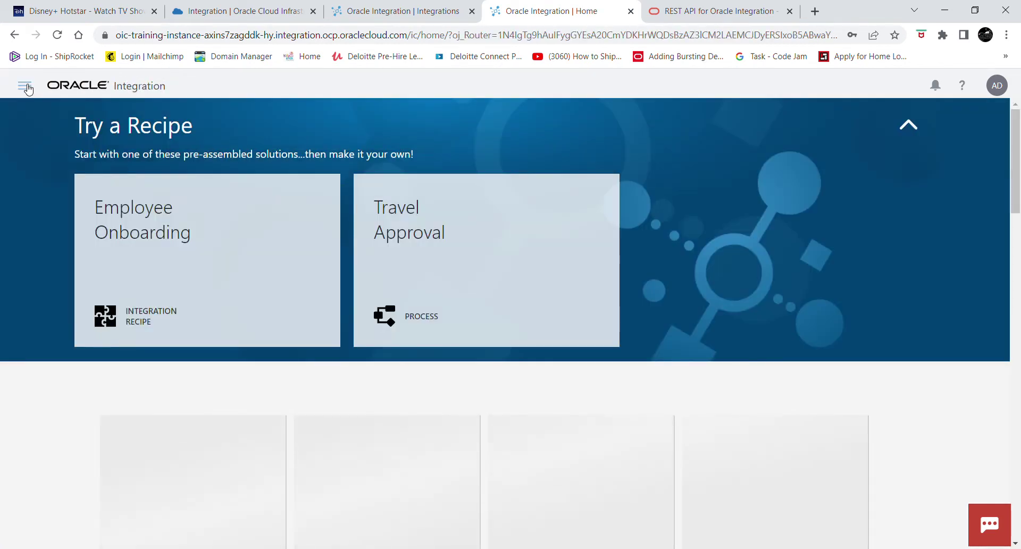
click(26, 87)
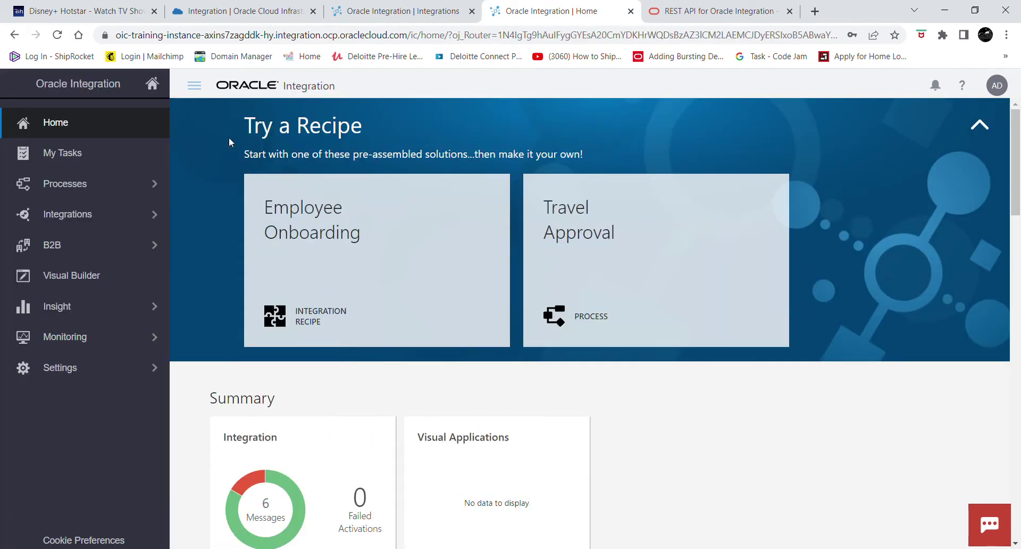
click(89, 213)
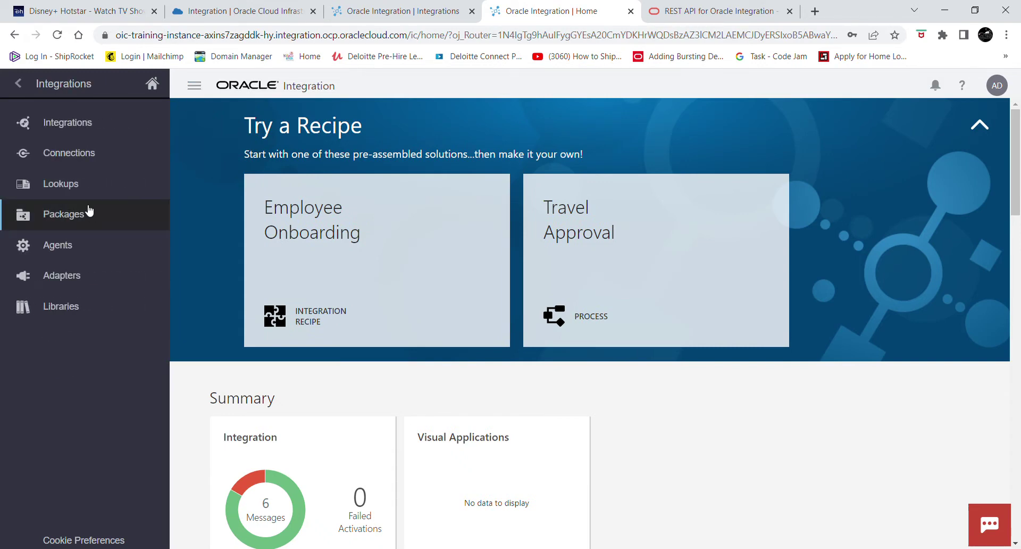
click(91, 152)
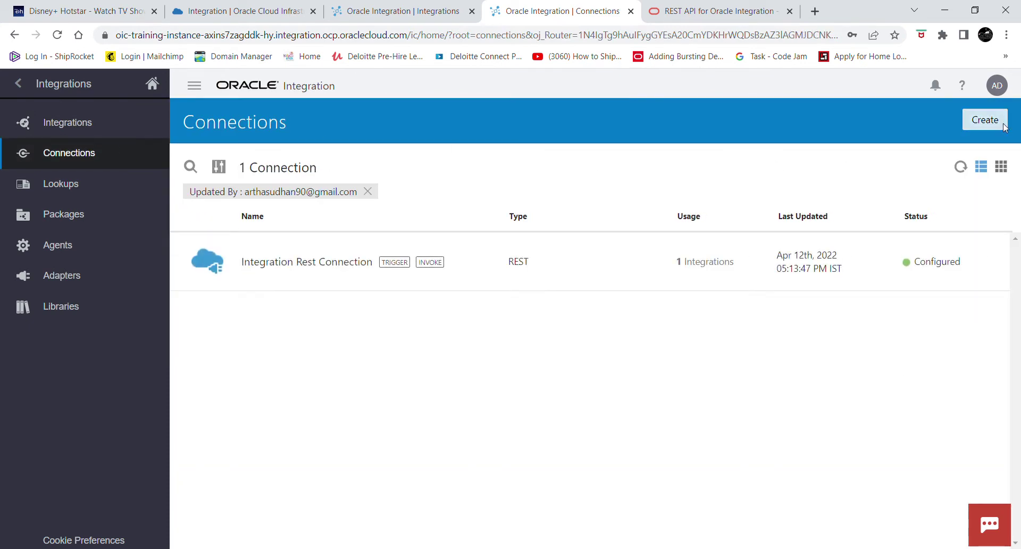
Start creating a new connection, search the adapters for "Rest" and select the REST adapter
click(985, 122)
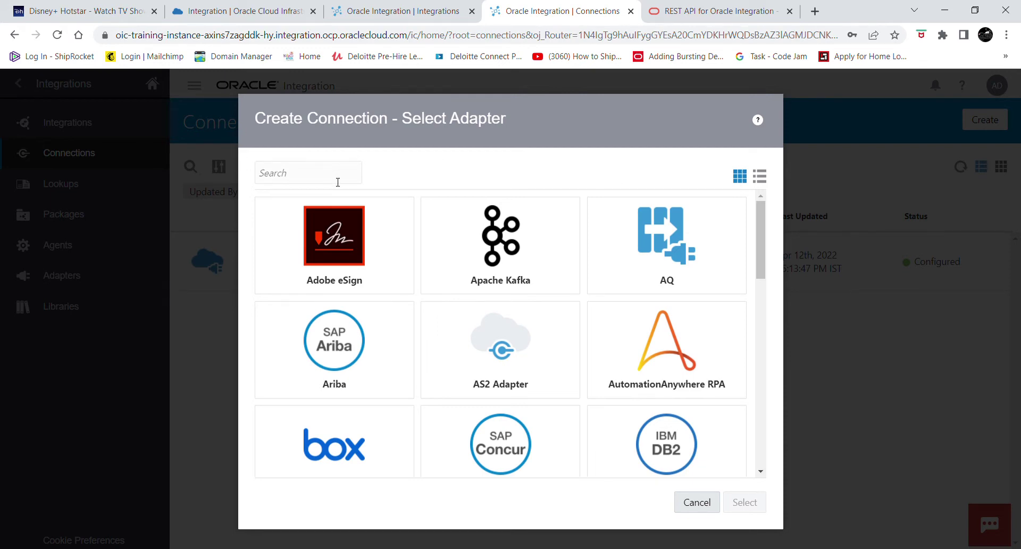
text(RSET)
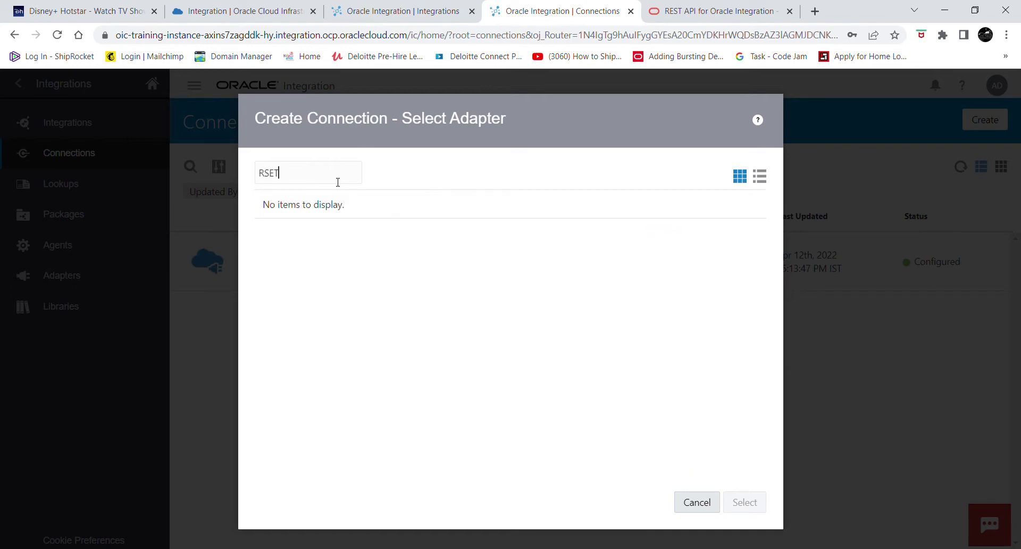
key(BackSpace)
key(BackSpace)
key(BackSpace)
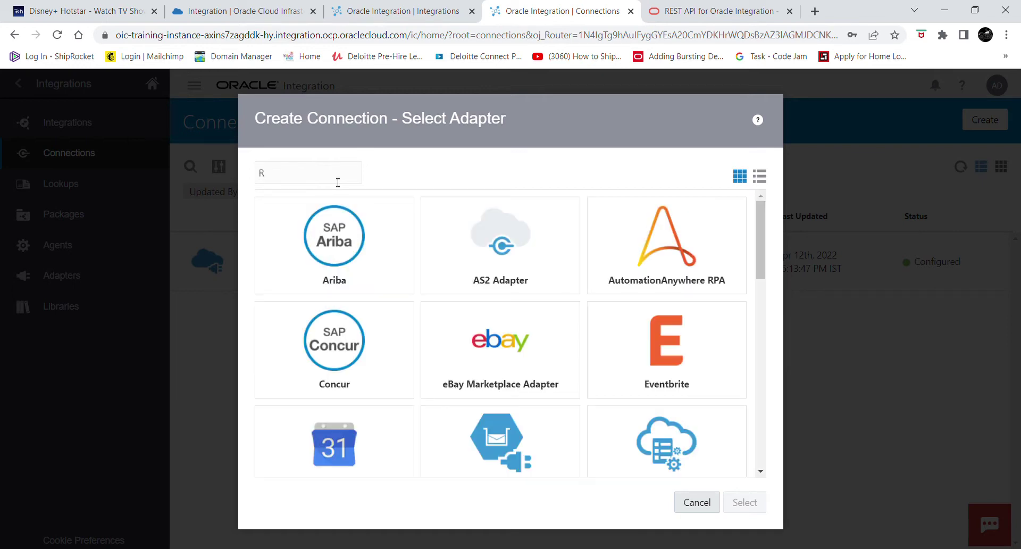
text(est)
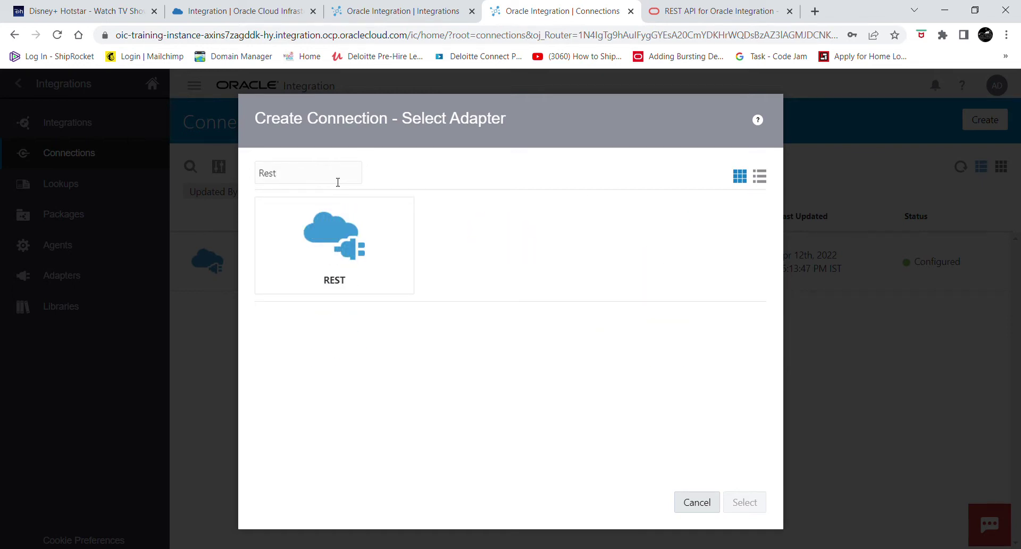
click(345, 242)
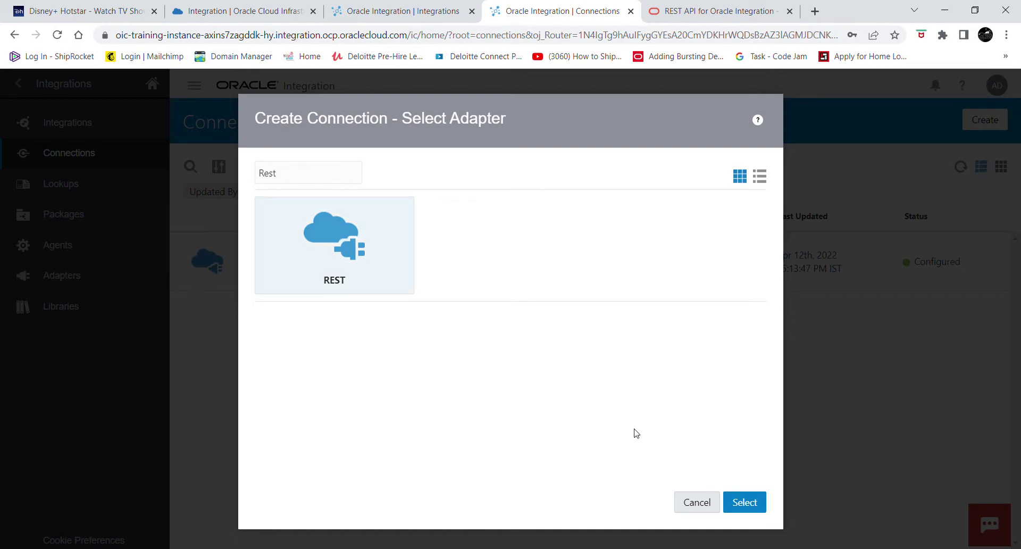
click(757, 503)
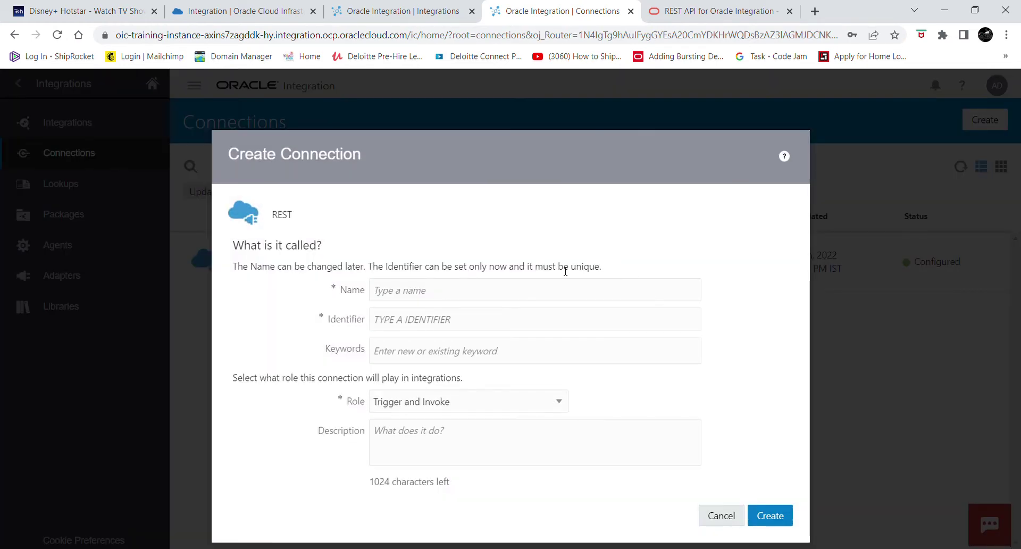
Name the connection OICRest, give it the Trigger and Invoke role, and create it
click(538, 292)
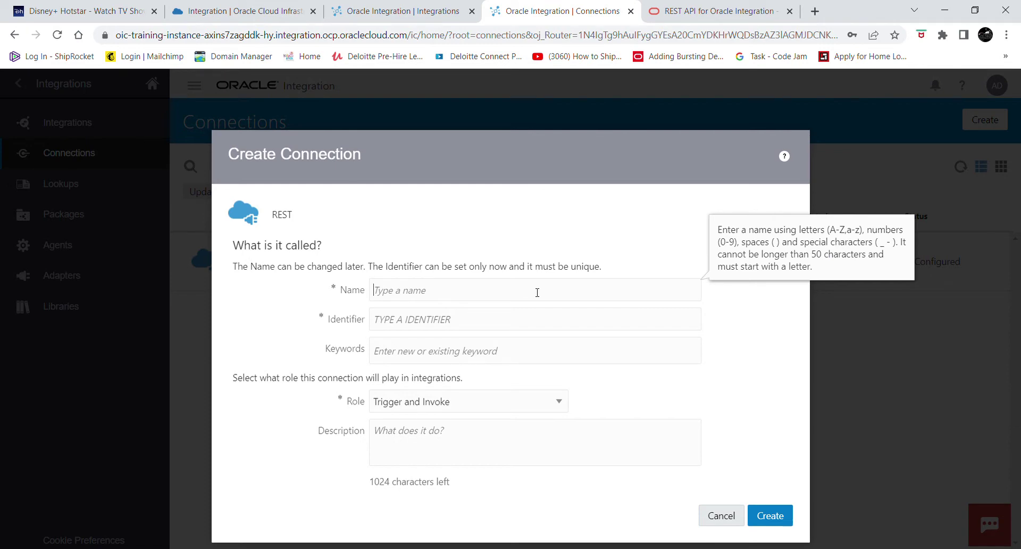
text(OICRest)
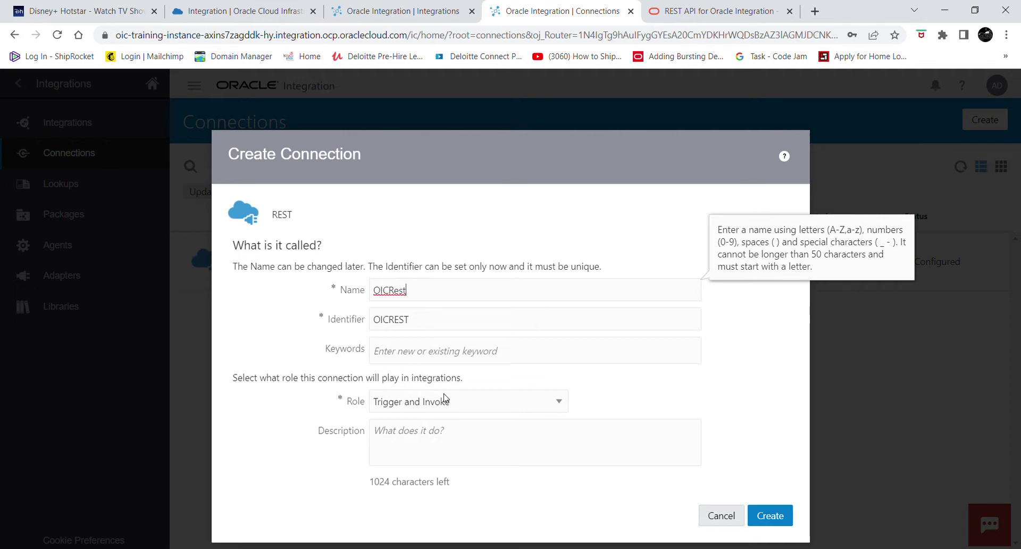
click(558, 402)
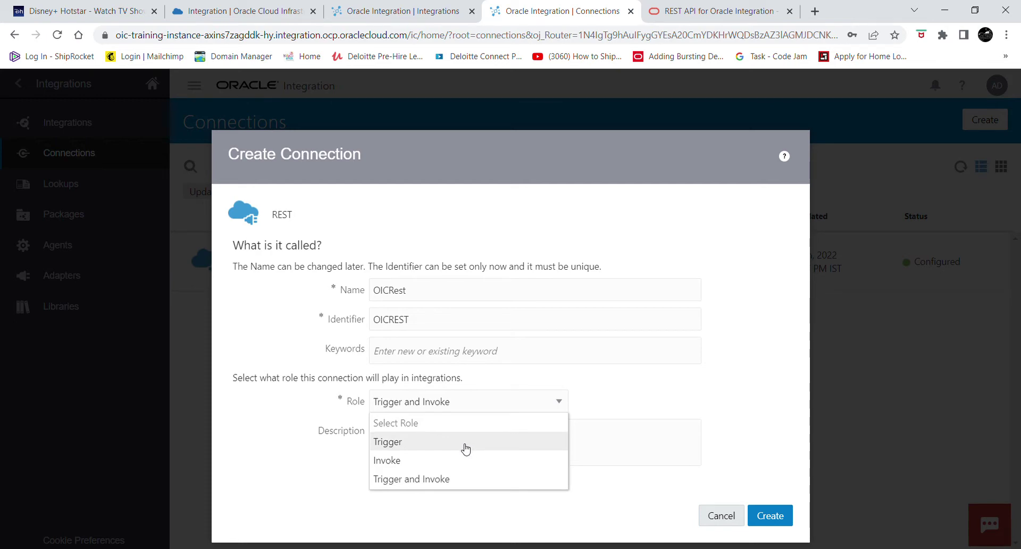
click(452, 480)
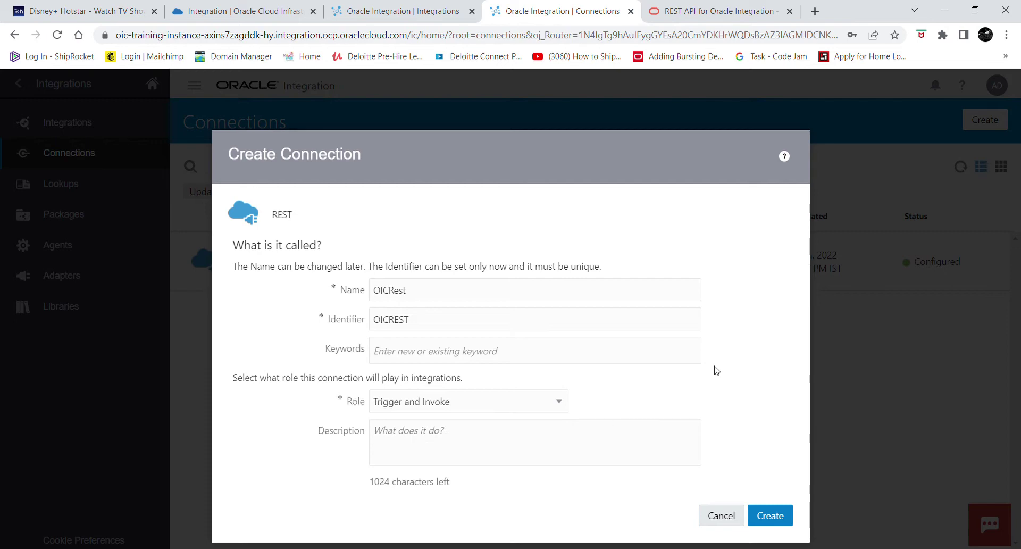
click(771, 516)
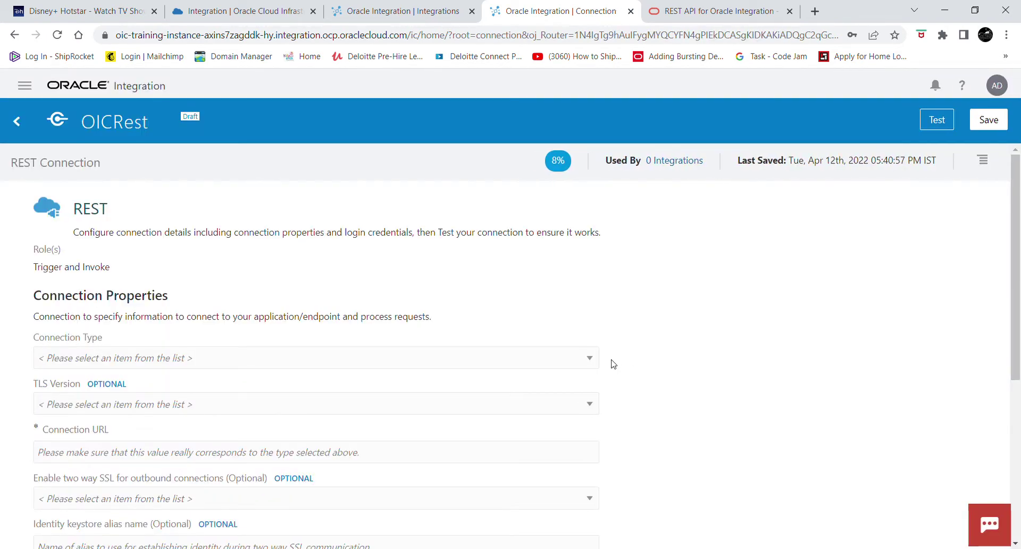
Set the connection type to REST API Base URL and the TLS version to TLSv1.2
click(583, 358)
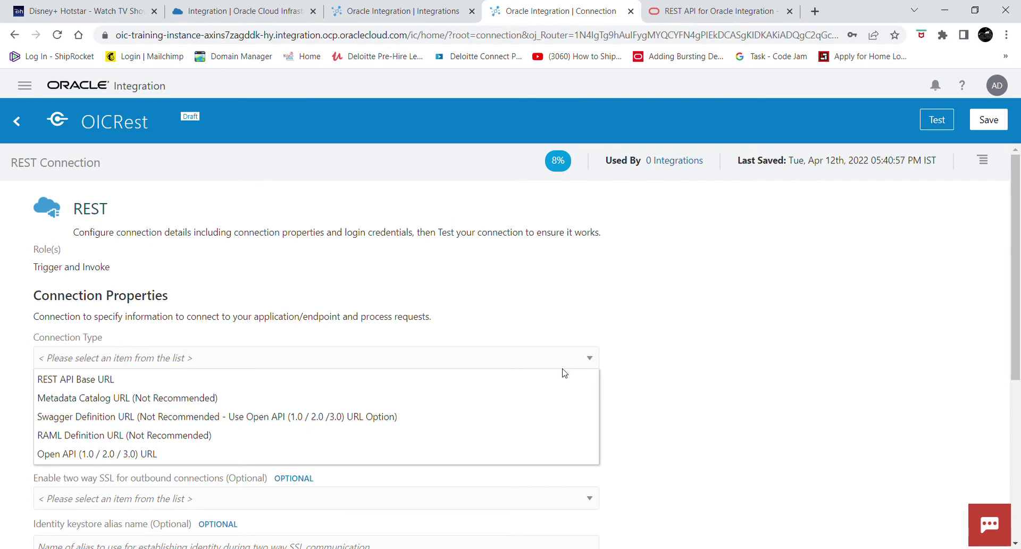
click(567, 377)
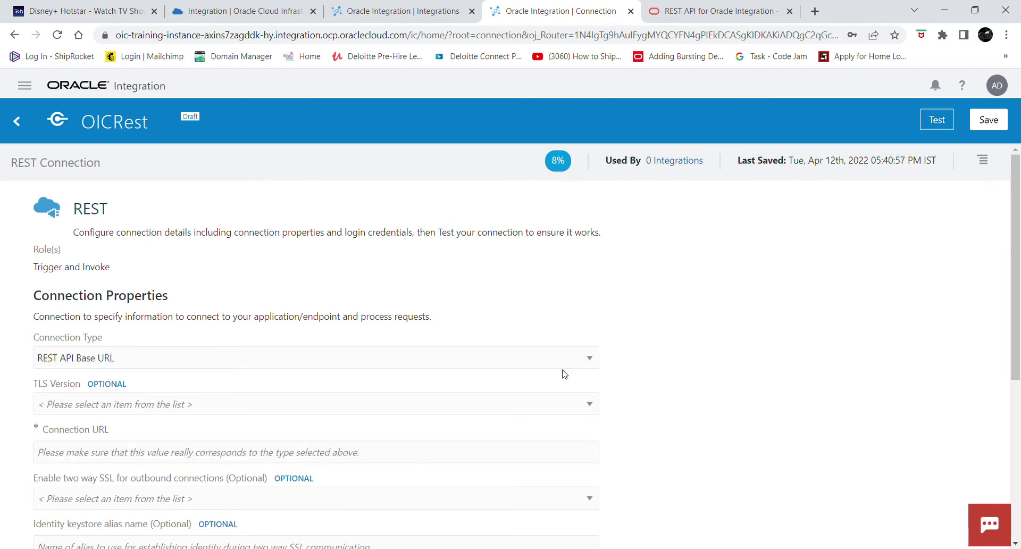
click(575, 408)
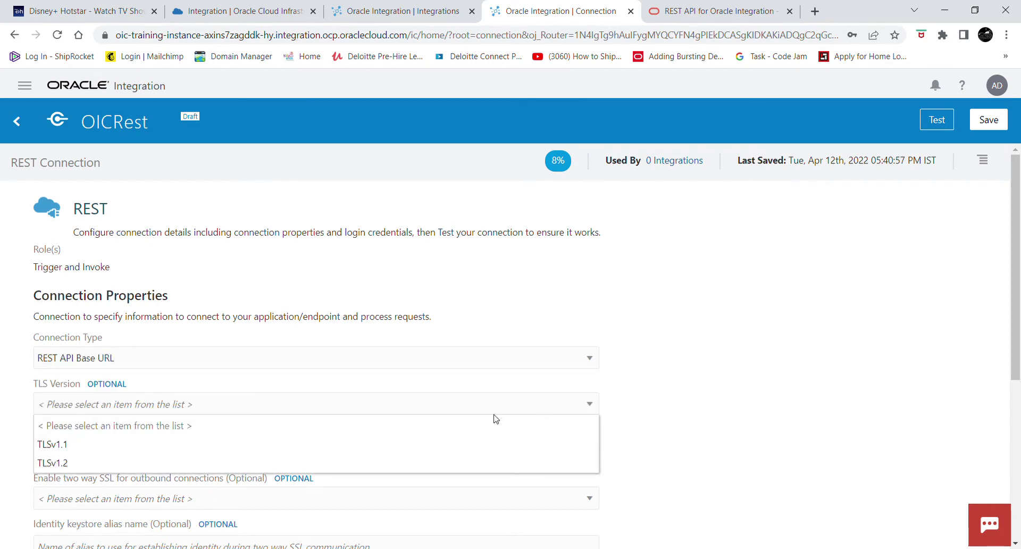
click(452, 469)
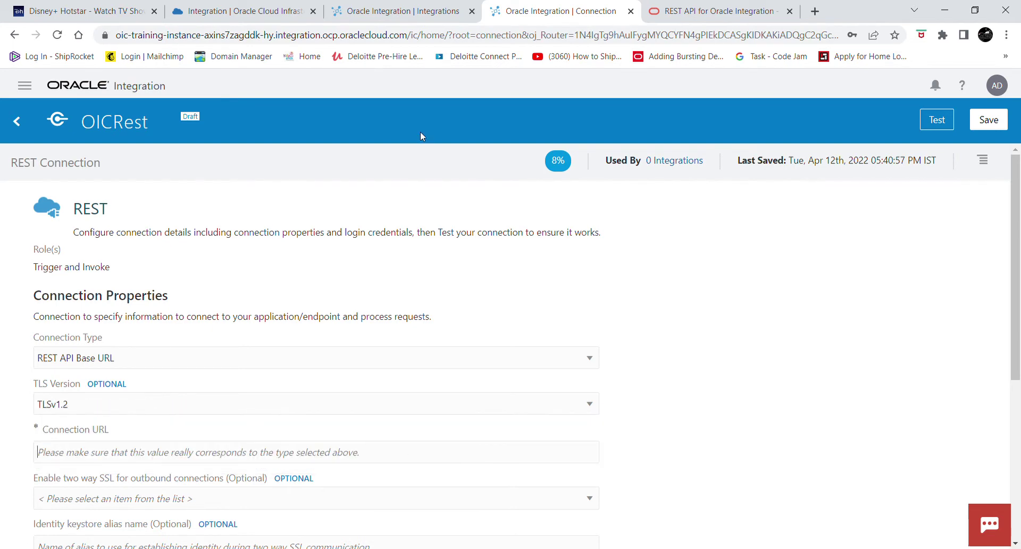
click(397, 35)
click(401, 36)
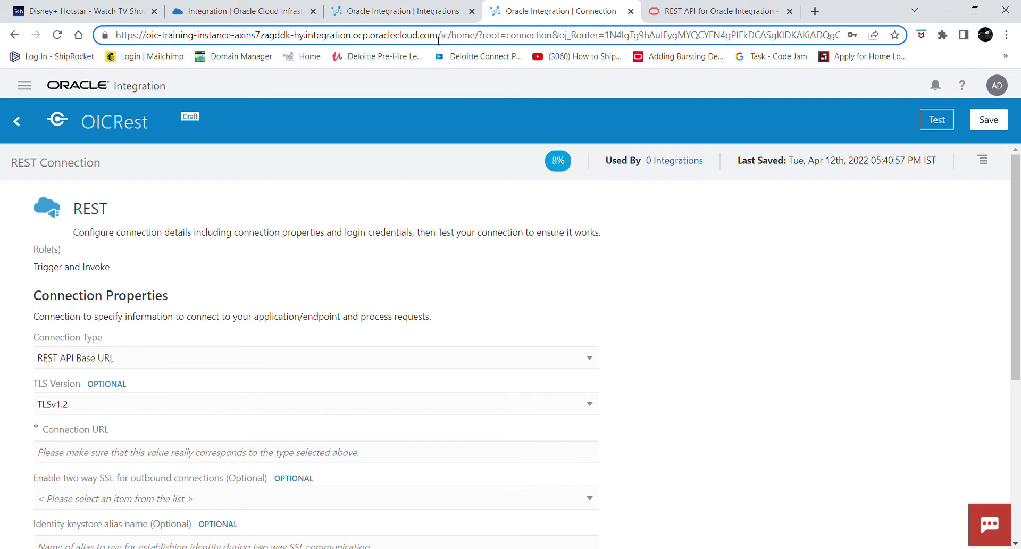
drag(446, 42, 115, 36)
key(ctrl+c)
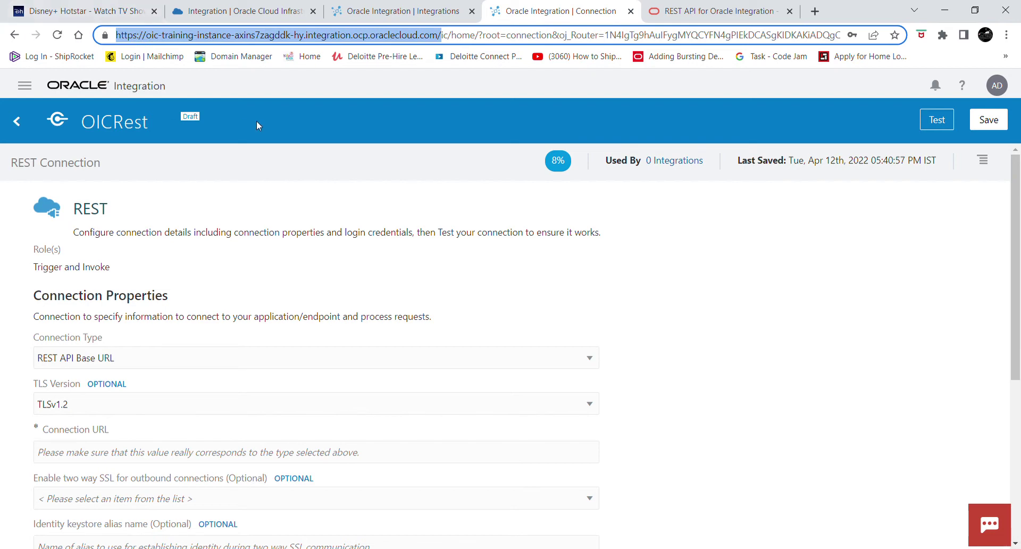
click(196, 453)
key(ctrl+v)
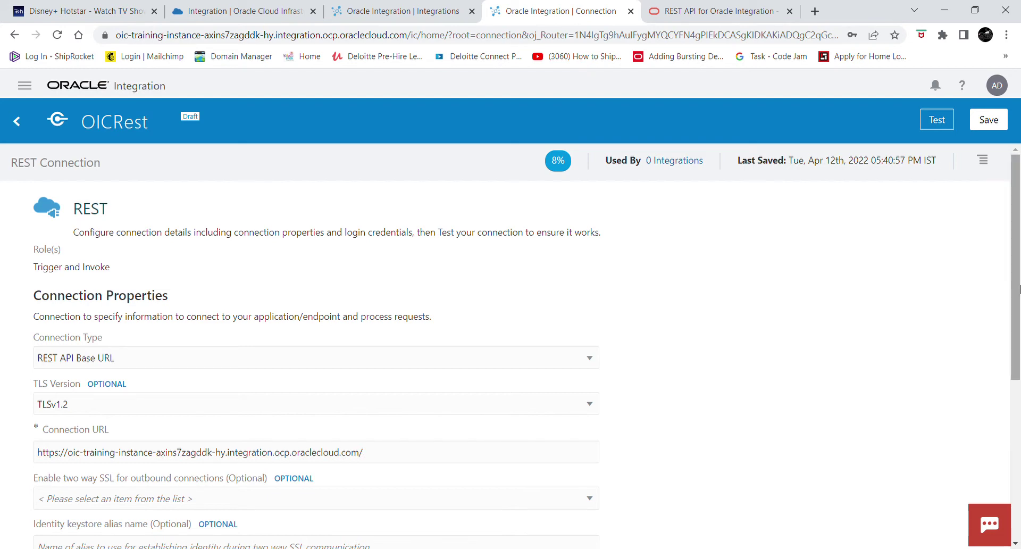
Test and save the OICRest connection, and return to the connections list
scroll(780, 439, down, 5)
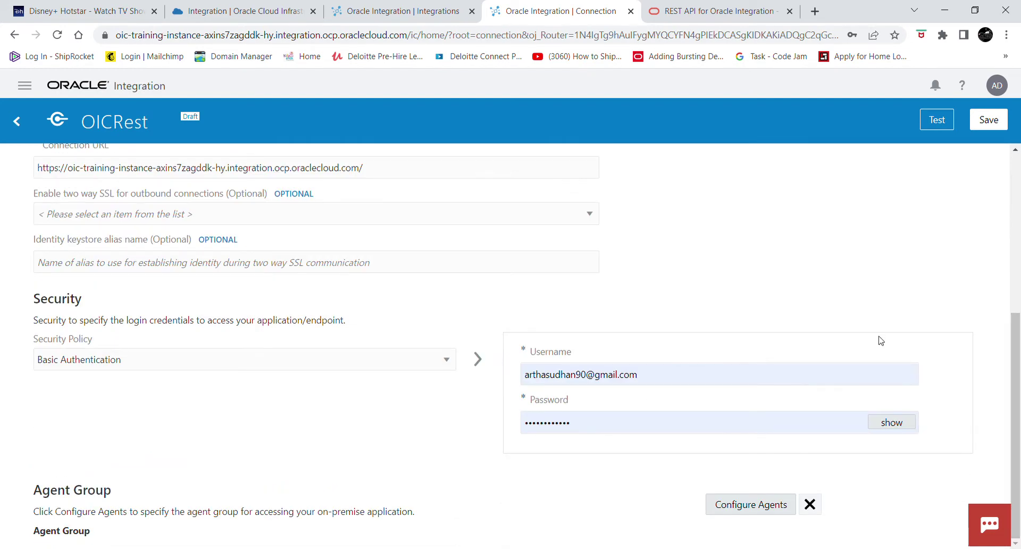
drag(1016, 340, 1018, 184)
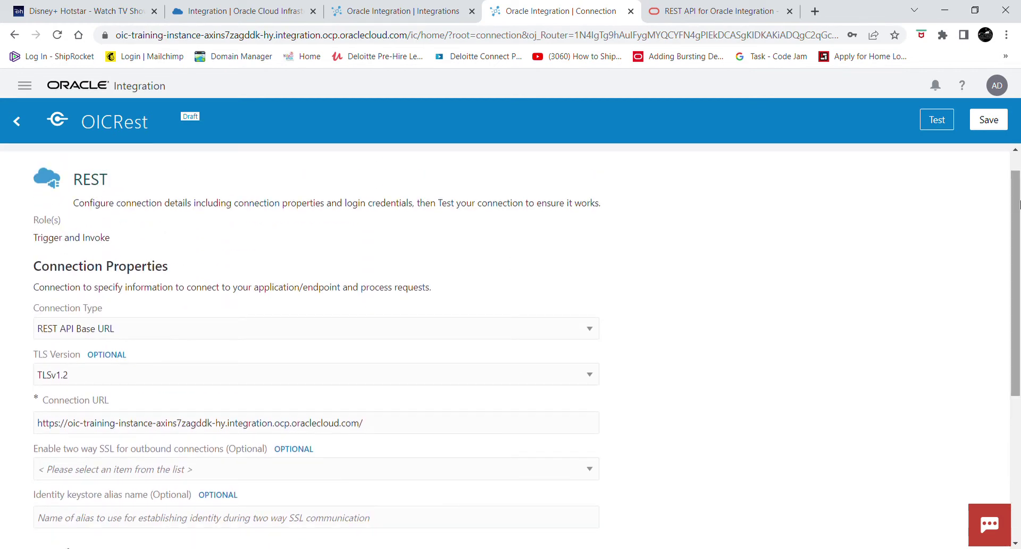
click(935, 121)
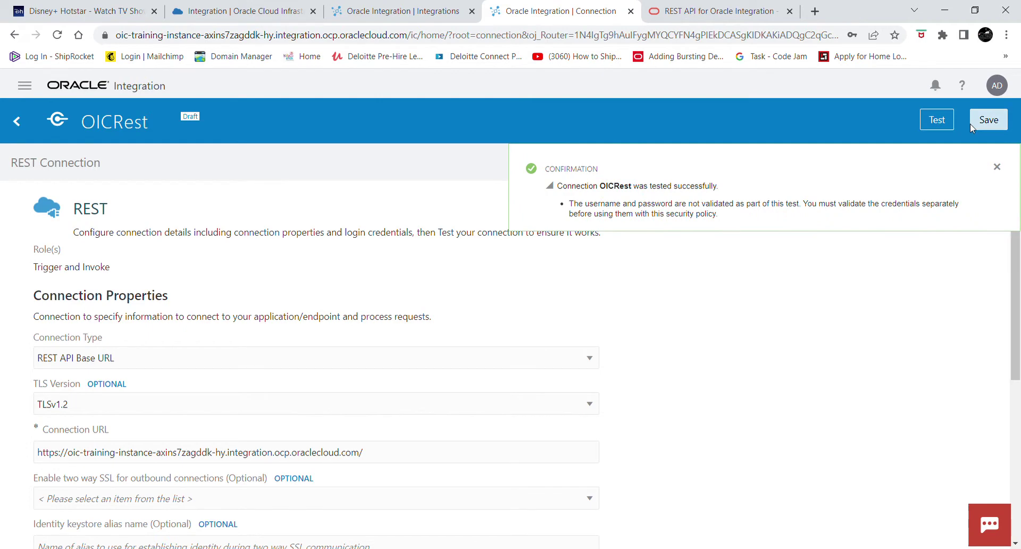
click(990, 122)
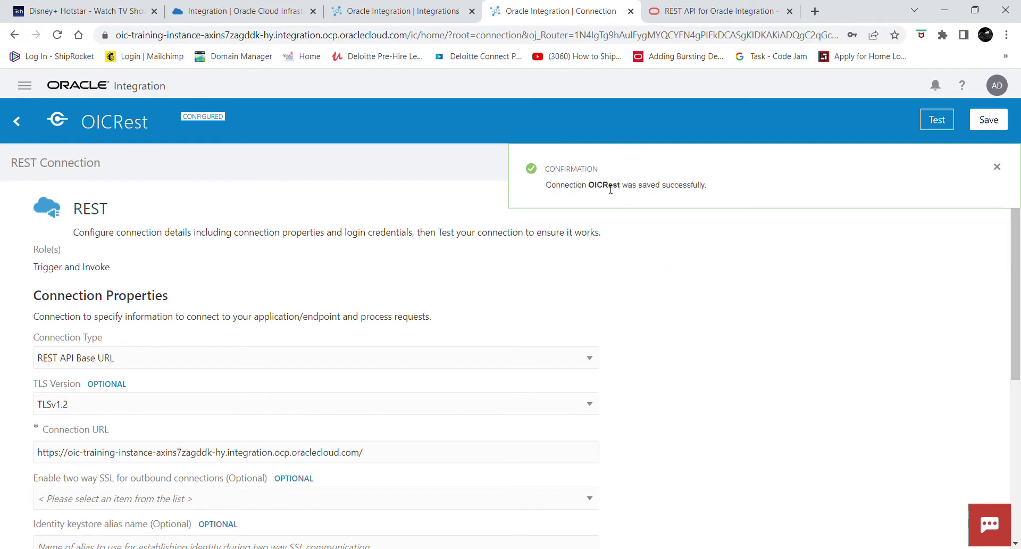
click(16, 121)
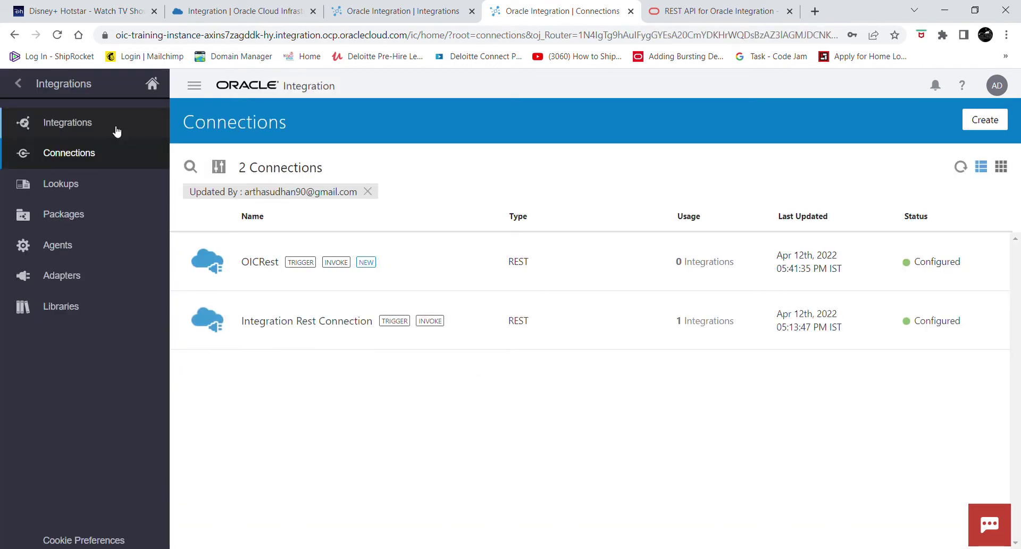
Switch to the REST API documentation and examine the endpoint path, its id placeholder and the request parameters for Run a Scheduled Integration Now
click(685, 6)
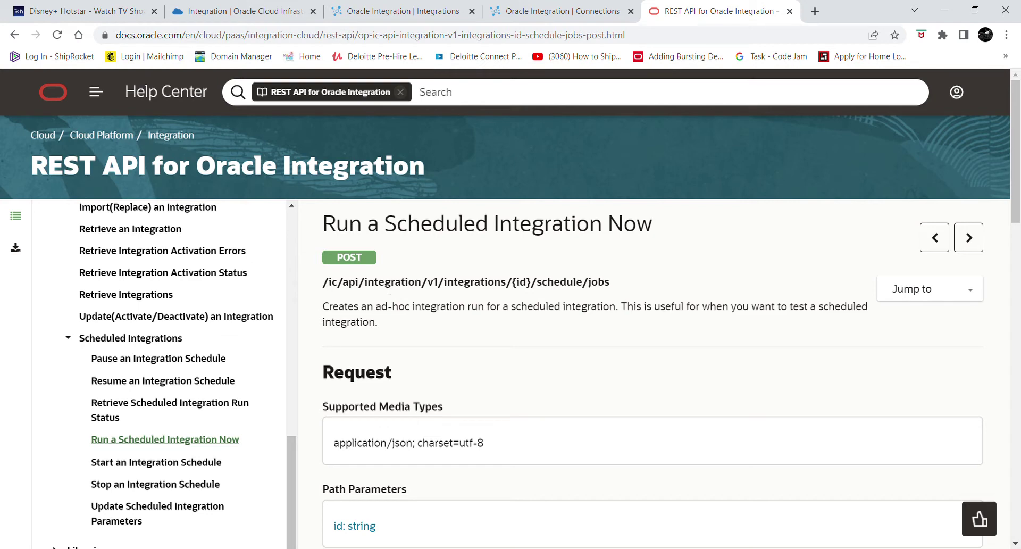
drag(599, 290, 606, 289)
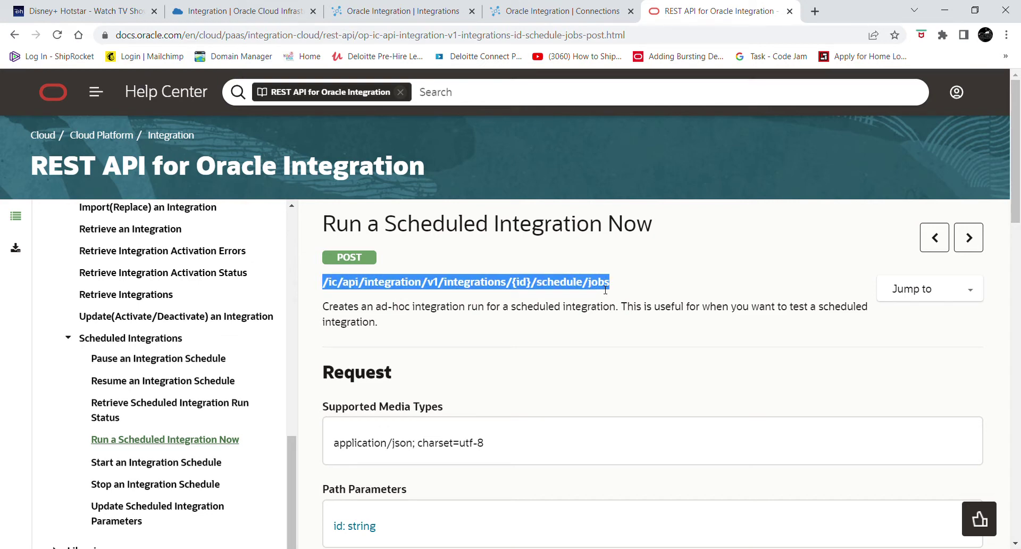
click(648, 288)
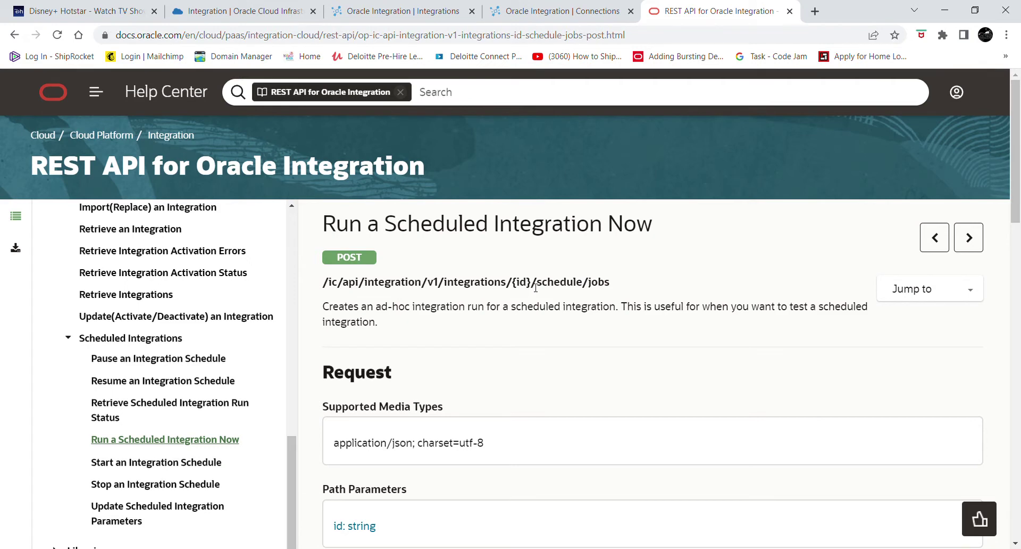
drag(532, 288, 514, 288)
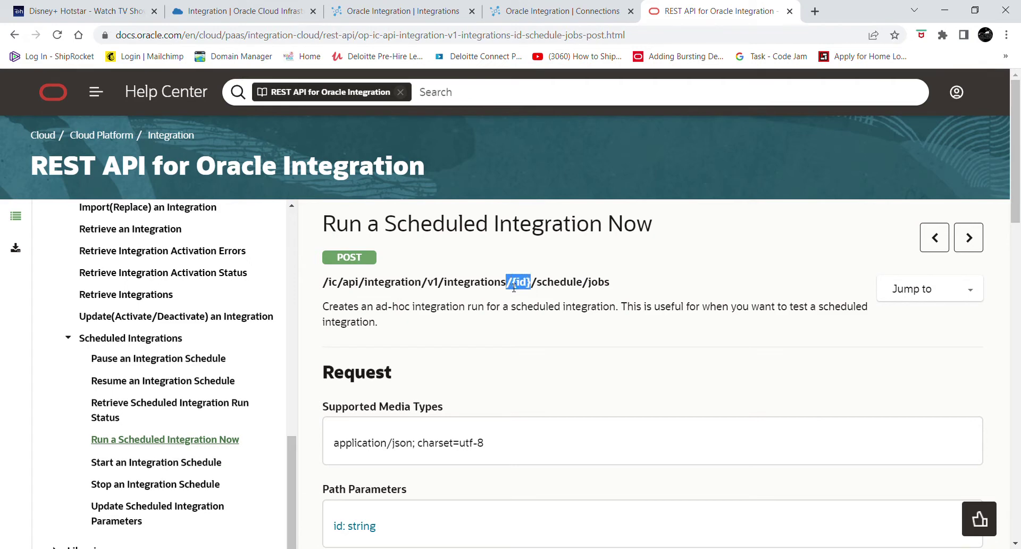
click(621, 285)
drag(1016, 170, 1017, 198)
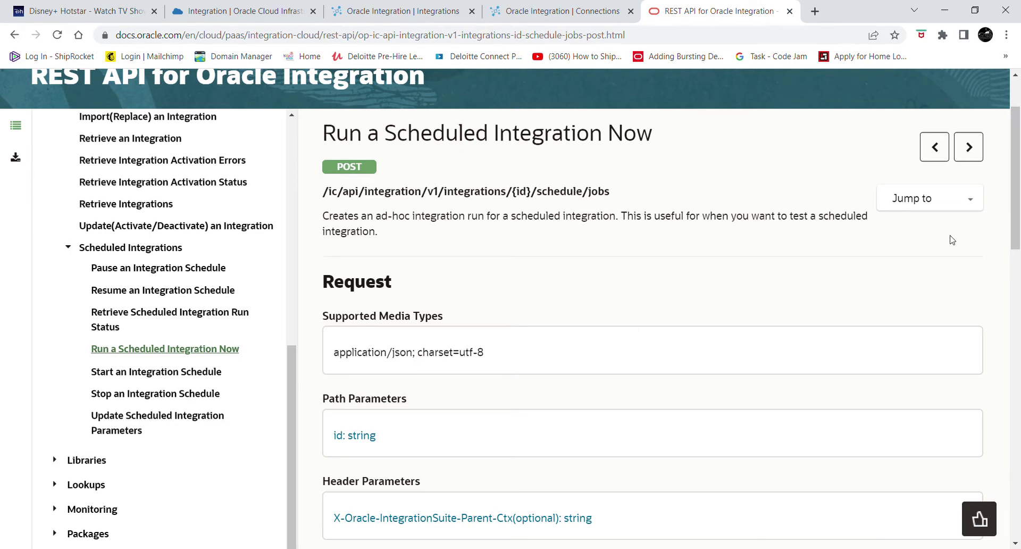
Switch to the Integrations list open in the other browser tab and remove its Updated By filter
click(624, 10)
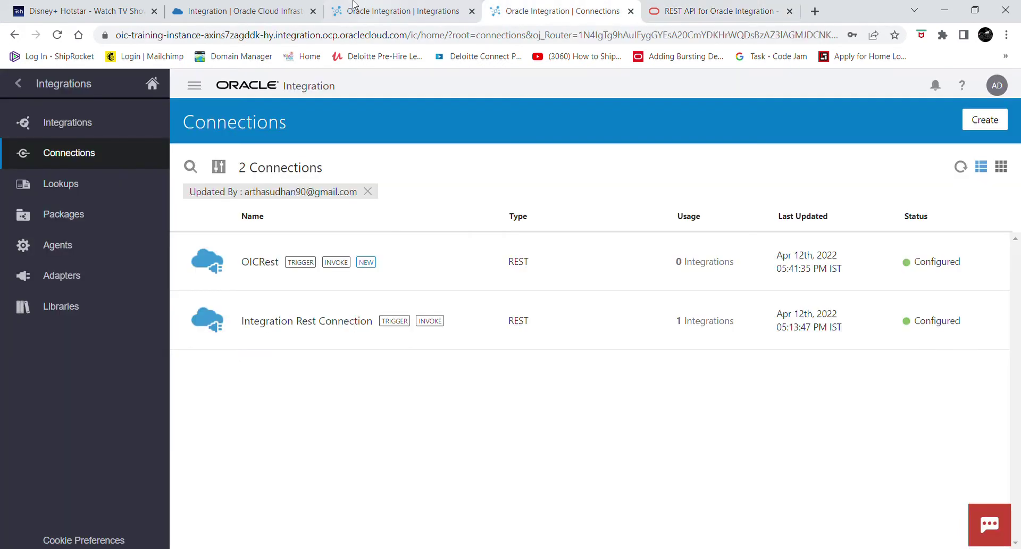
click(349, 11)
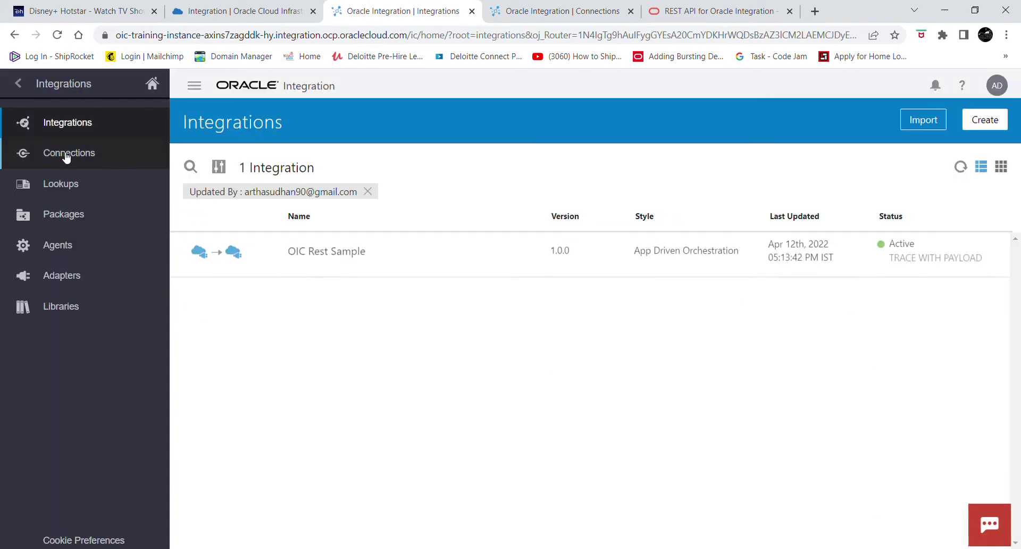
click(368, 193)
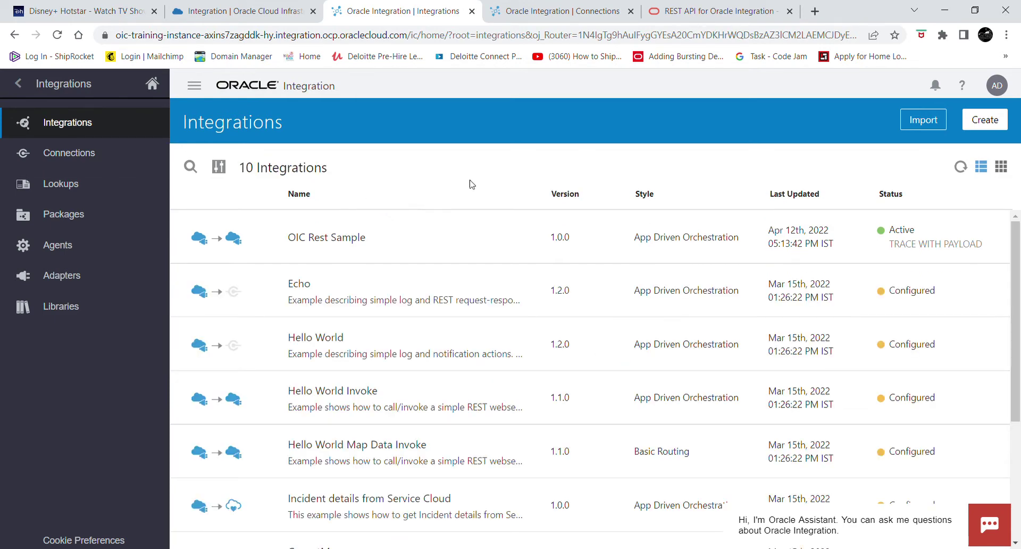
Start creating a new integration in the Scheduled Orchestration style
mouse_move(1018, 258)
mouse_down()
mouse_move(1020, 396)
mouse_move(1017, 247)
mouse_up()
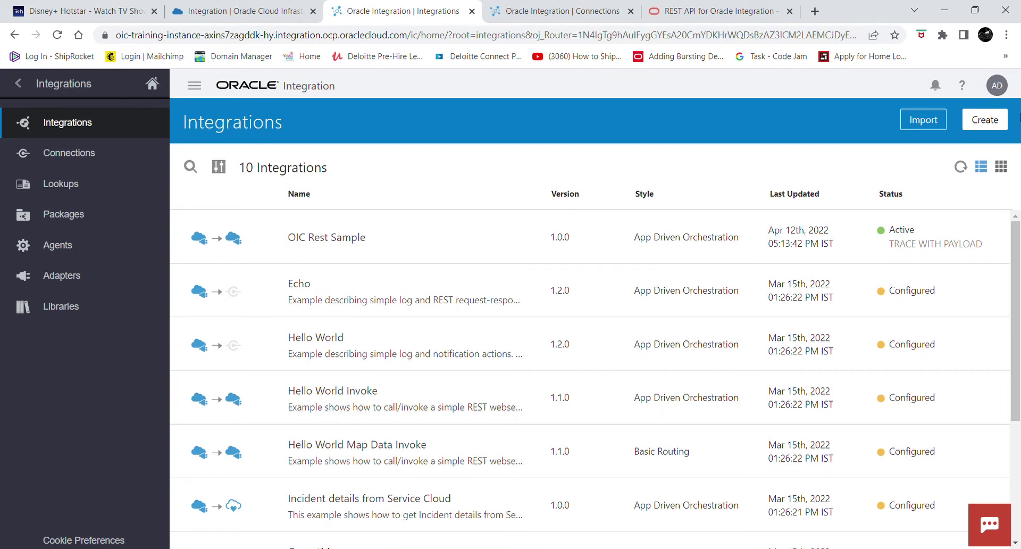
click(1003, 120)
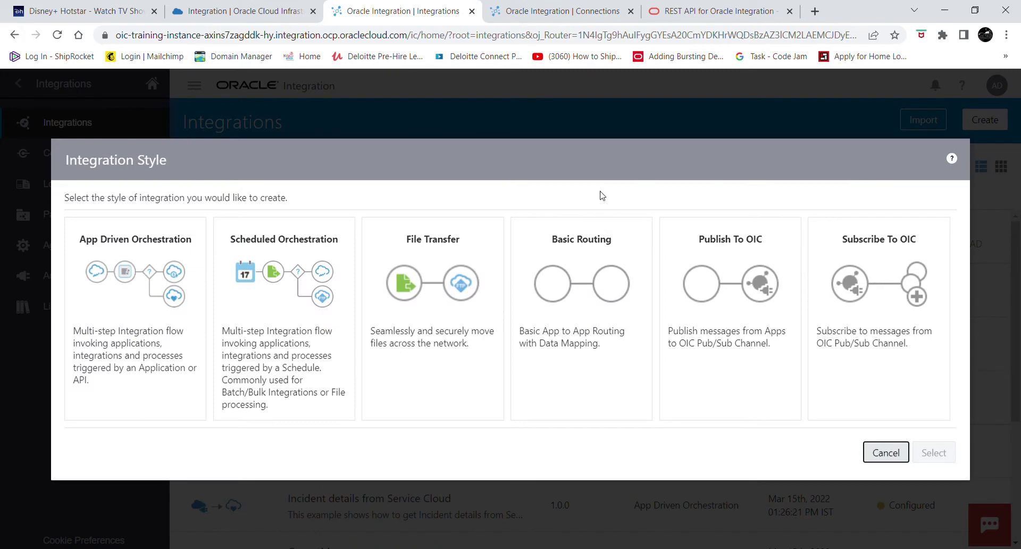
click(304, 285)
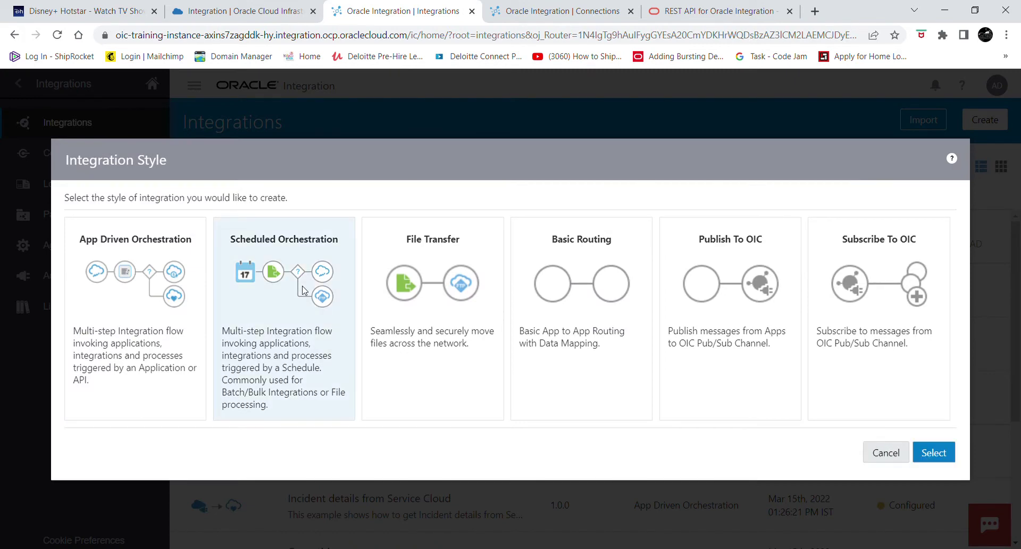
click(944, 450)
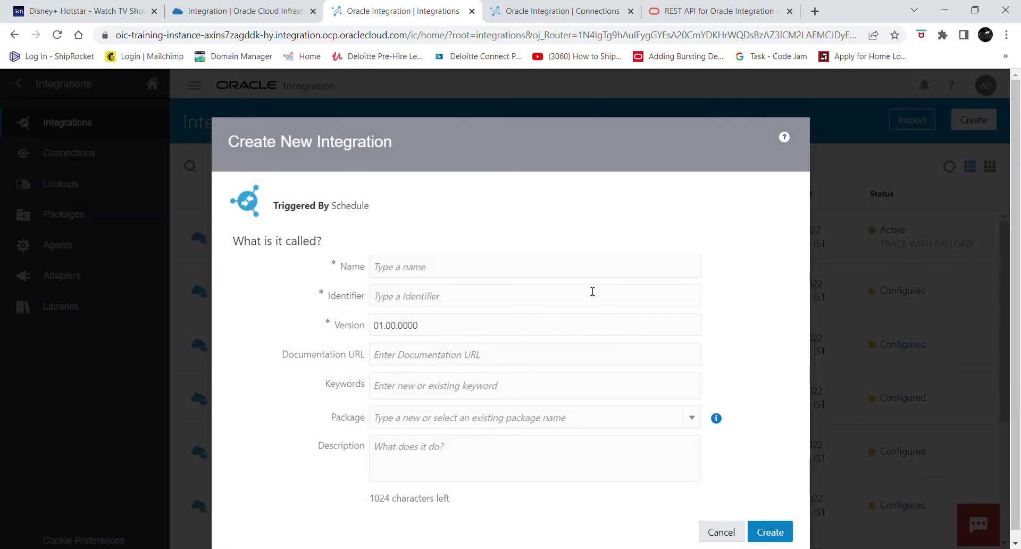
Name the new scheduled integration InvokeInterface
click(593, 291)
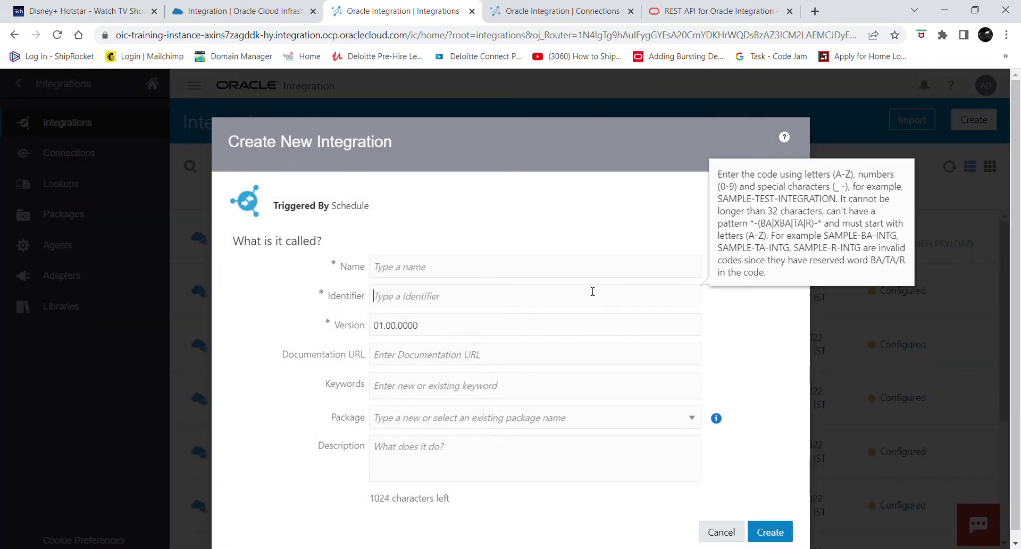
click(554, 263)
text(Invo)
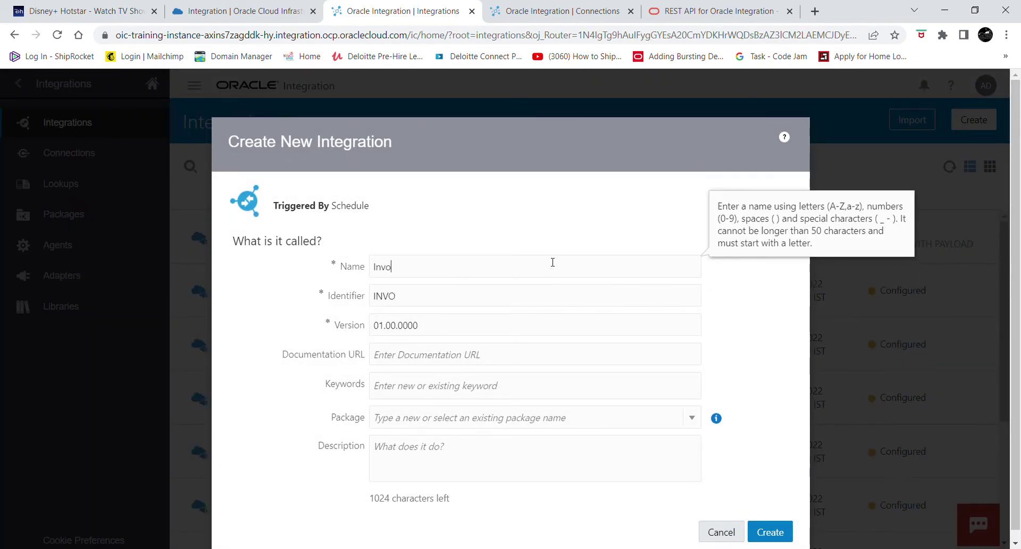
text(keInterface)
click(777, 333)
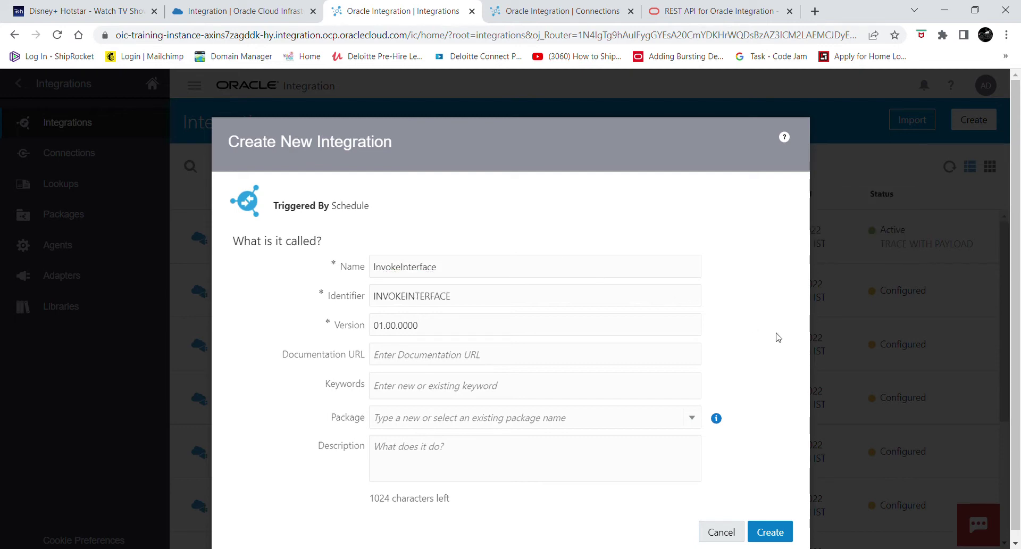
Examine the new integration's identifier and the id placeholder in the Run a Scheduled Integration Now documentation, and return to the integration details
double_click(412, 296)
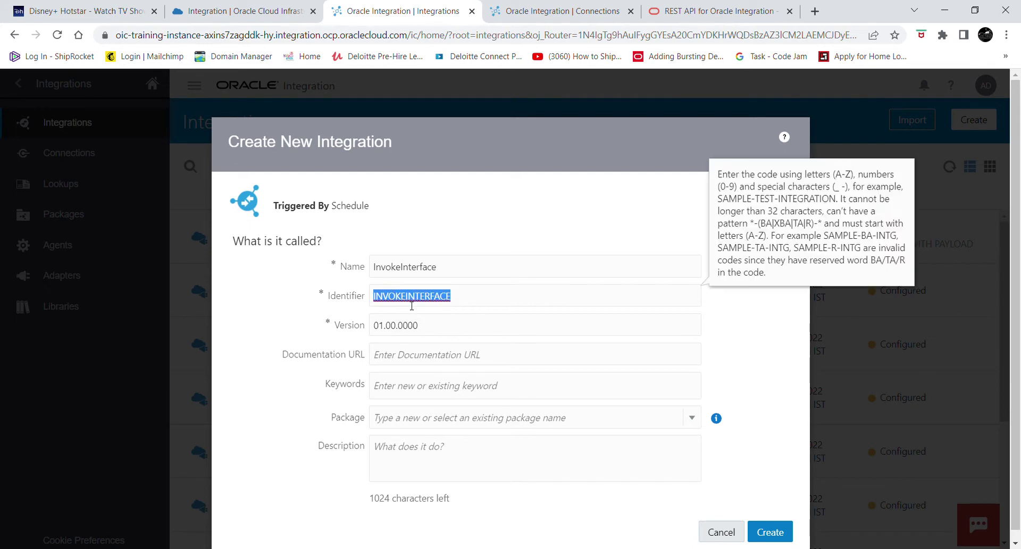
click(457, 307)
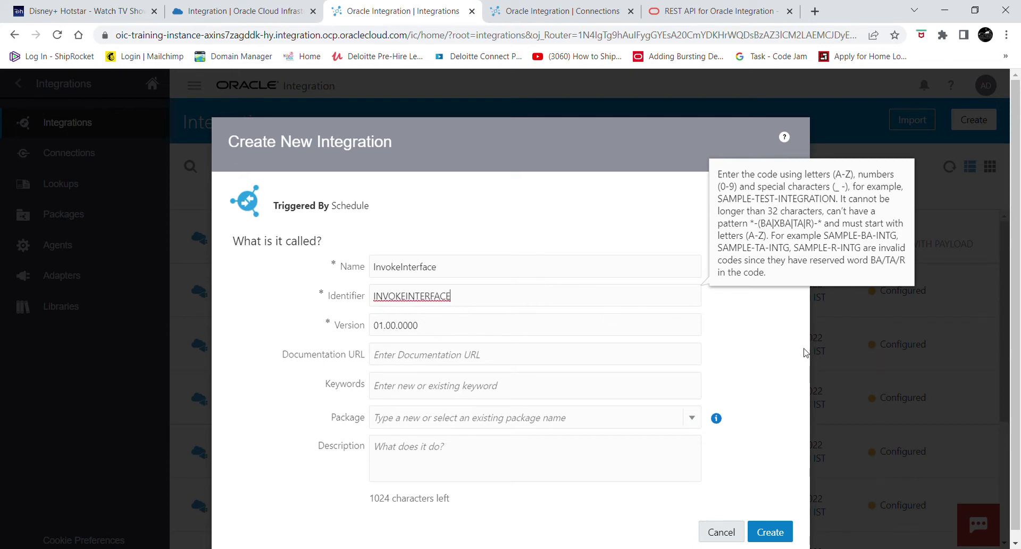
click(780, 353)
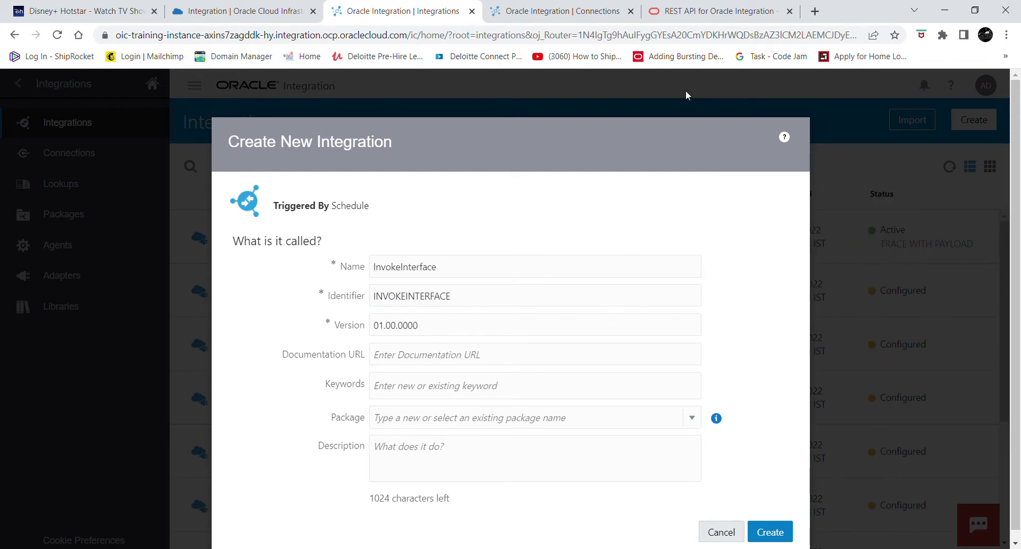
click(702, 12)
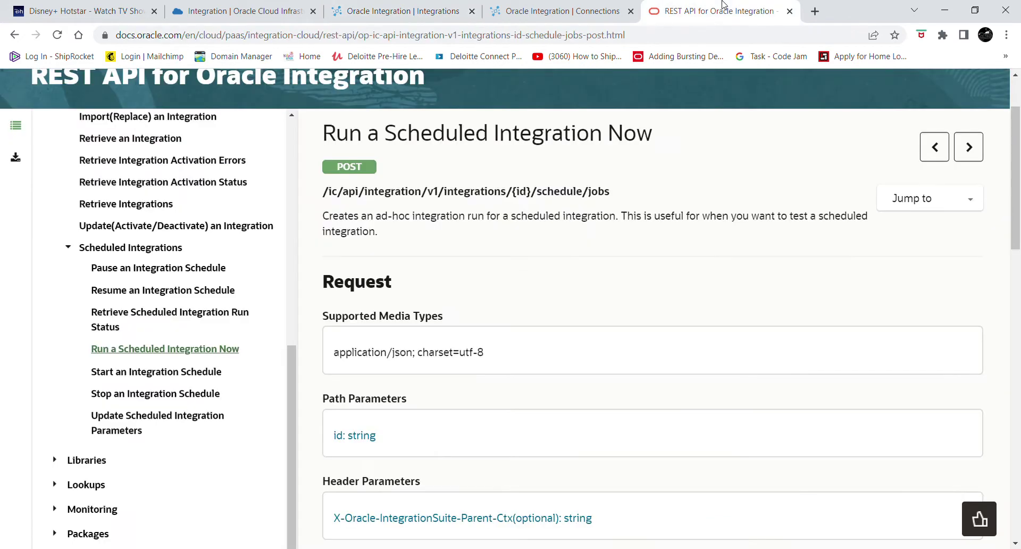
click(278, 4)
click(458, 8)
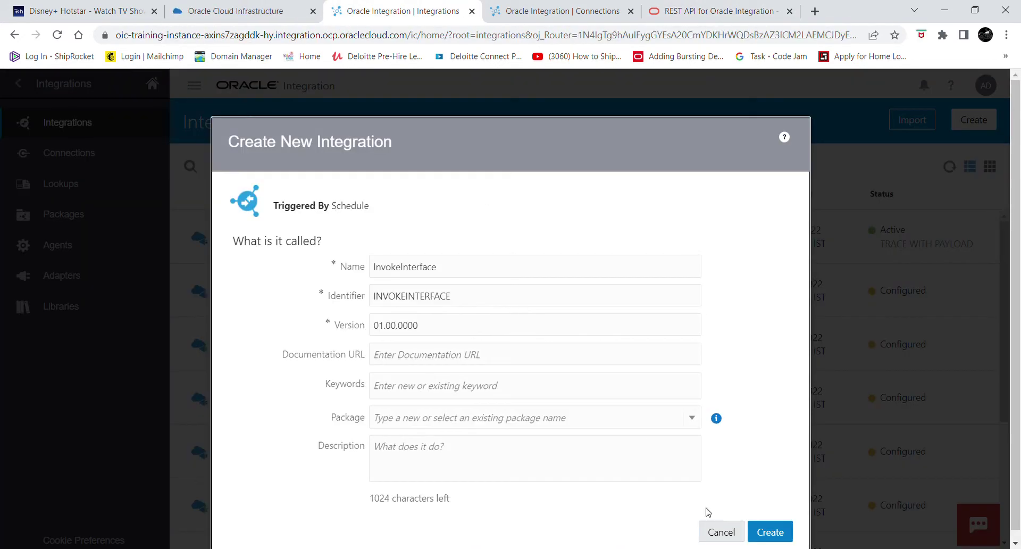
Create the integration and add an Assign action named AssignSuccess directly after the Schedule
click(784, 538)
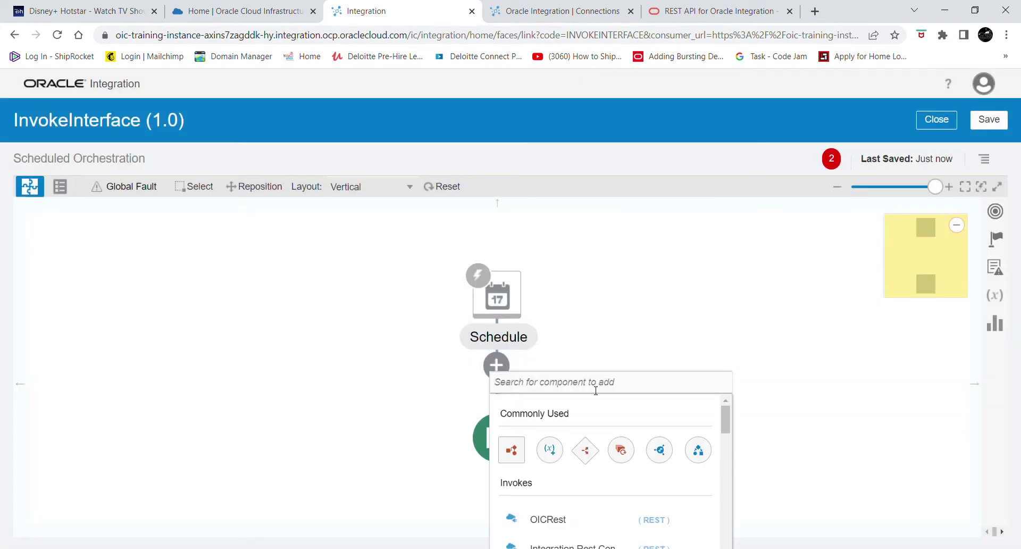
text(assign)
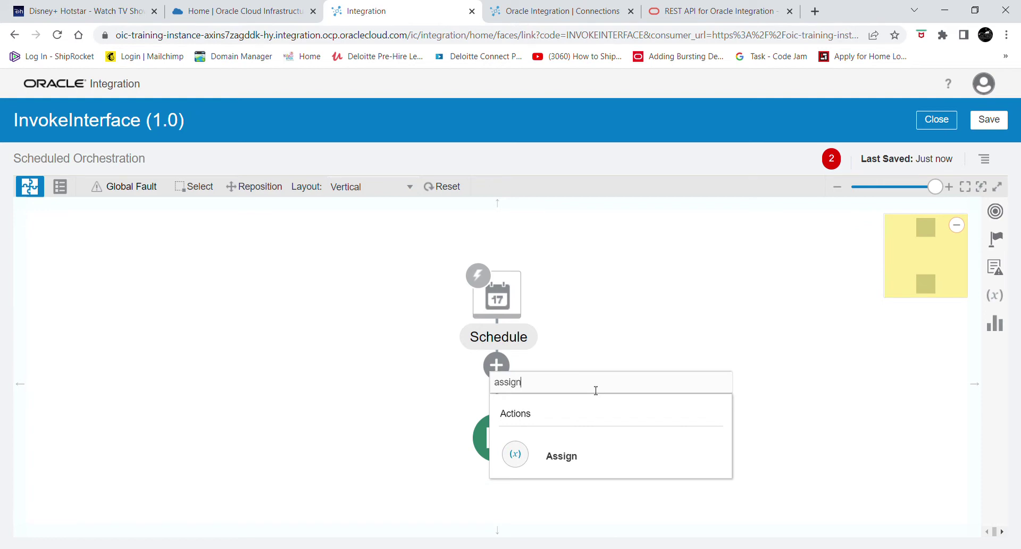
click(584, 472)
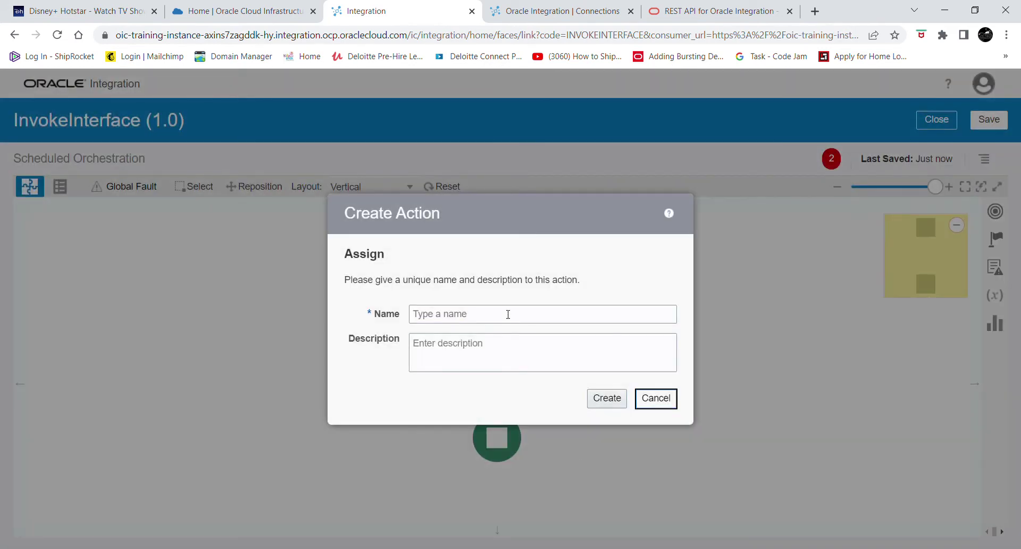
click(508, 314)
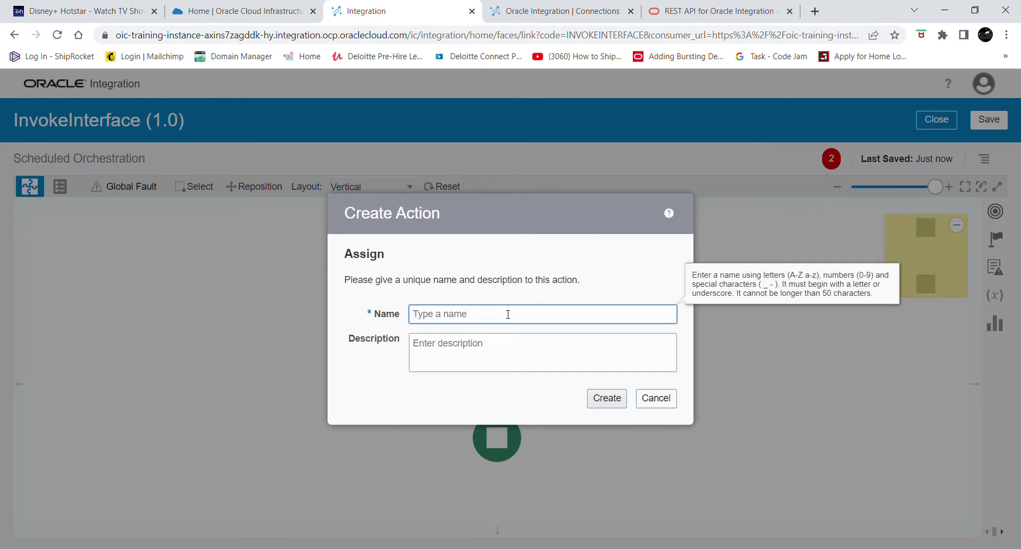
text(AssignSuccess)
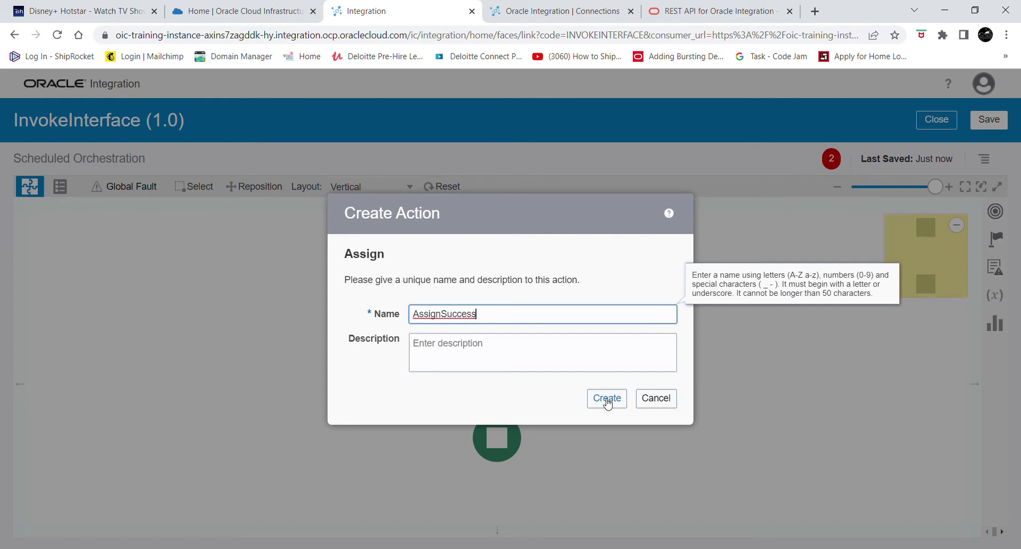
click(606, 403)
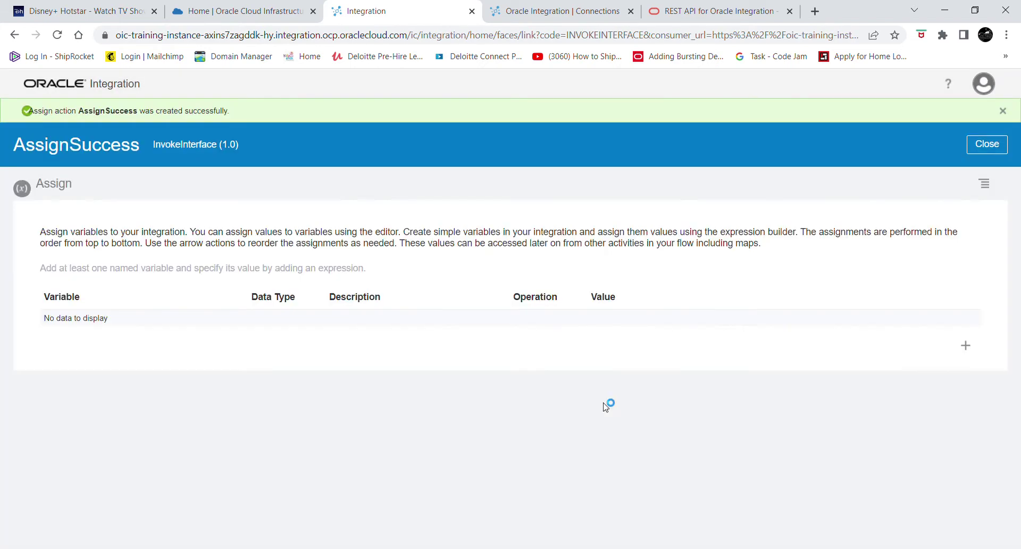
Add a string variable to the AssignSuccess action and name it AssignSuccess_Var
click(967, 347)
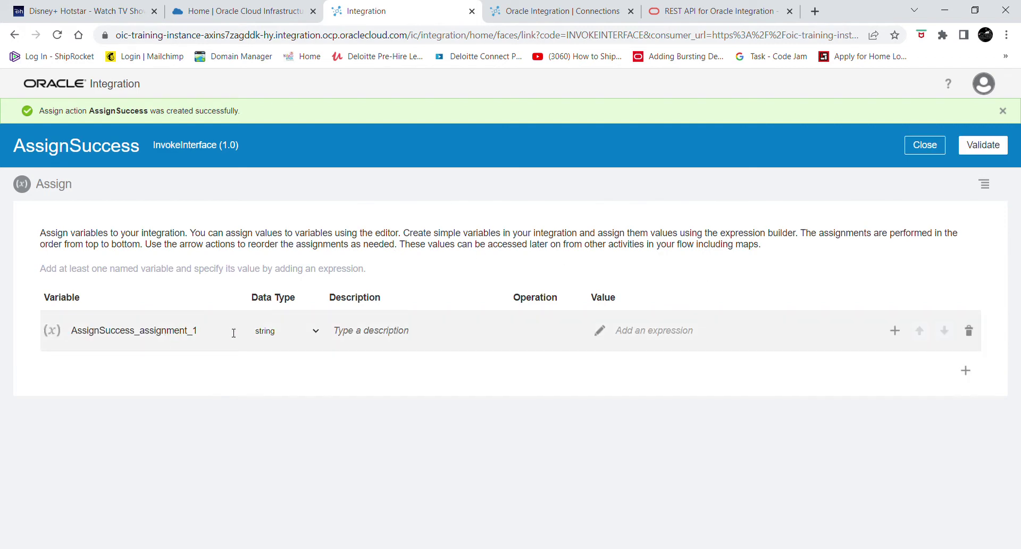
click(212, 334)
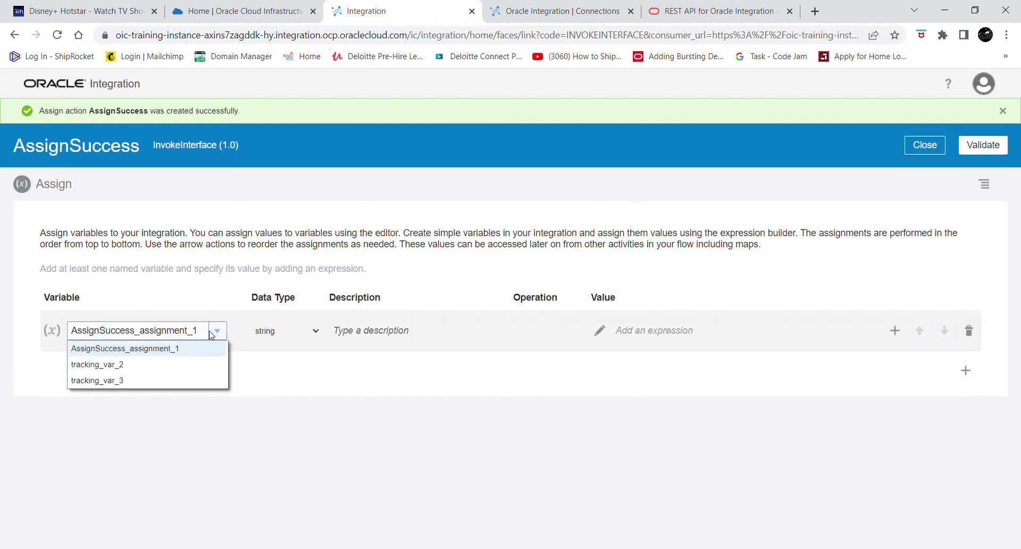
click(197, 345)
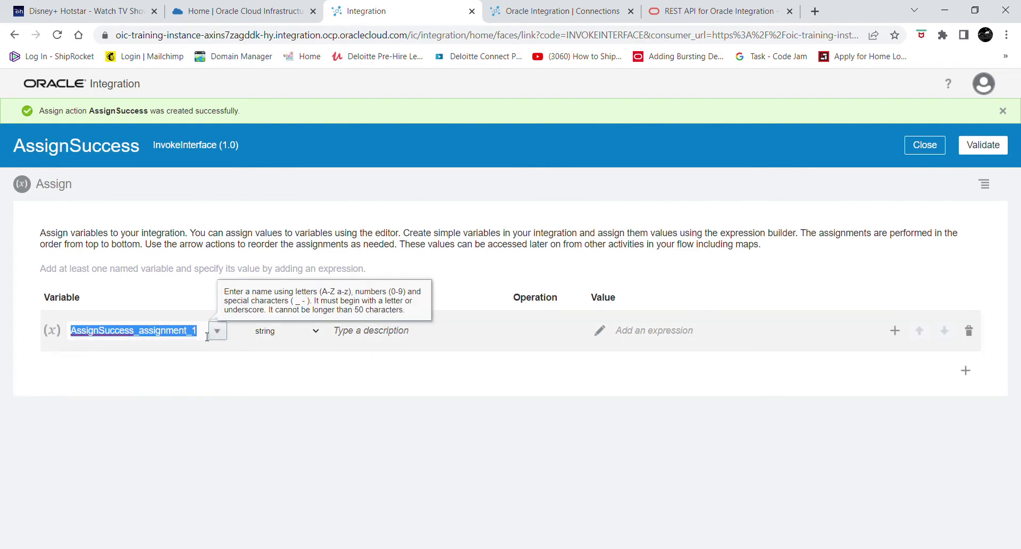
click(208, 337)
key(BackSpace)
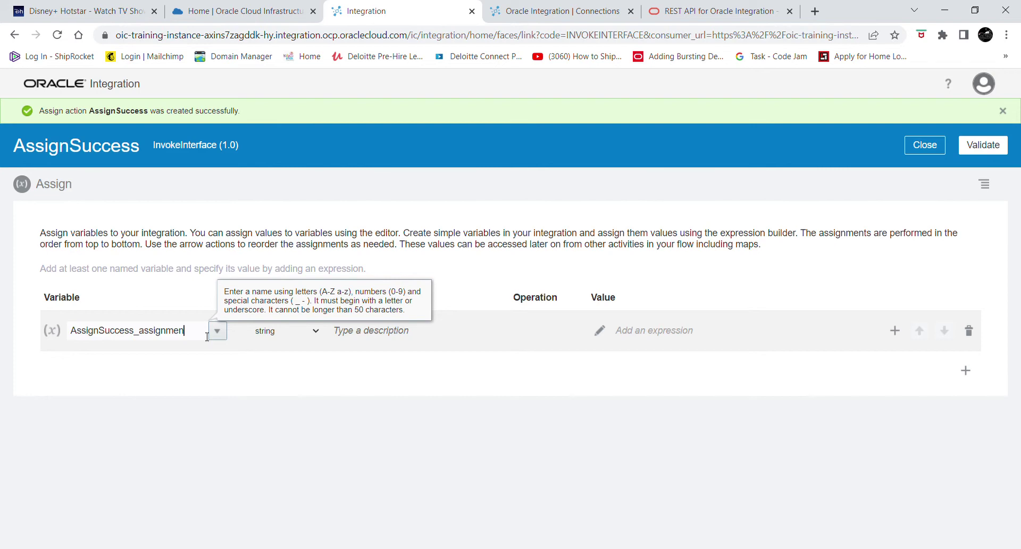
key(BackSpace)
key(BackSpace)
key(BackSpace)
text(Vra)
click(468, 503)
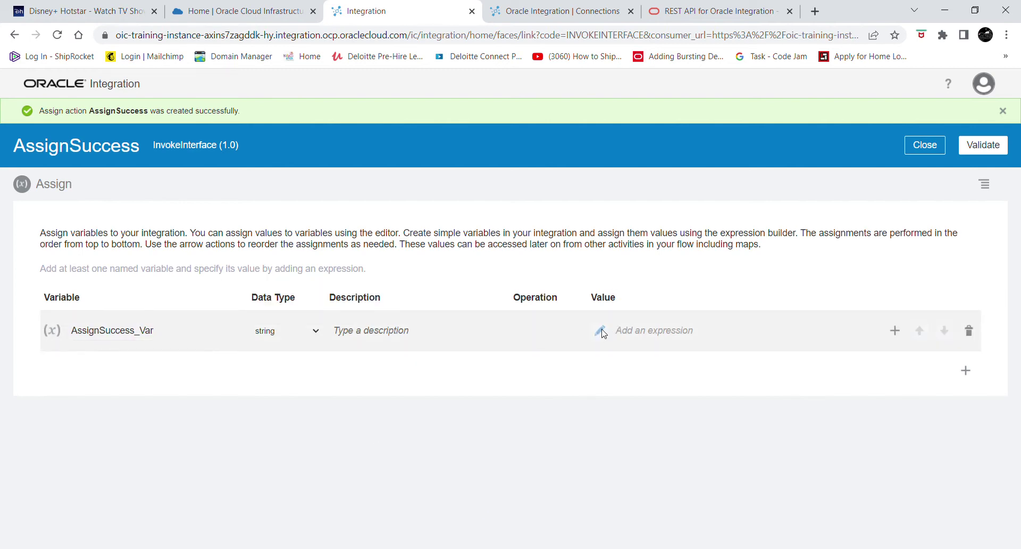
Assign the expression 'Success' to AssignSuccess_Var, and validate and close both the expression and the Assign action
click(702, 333)
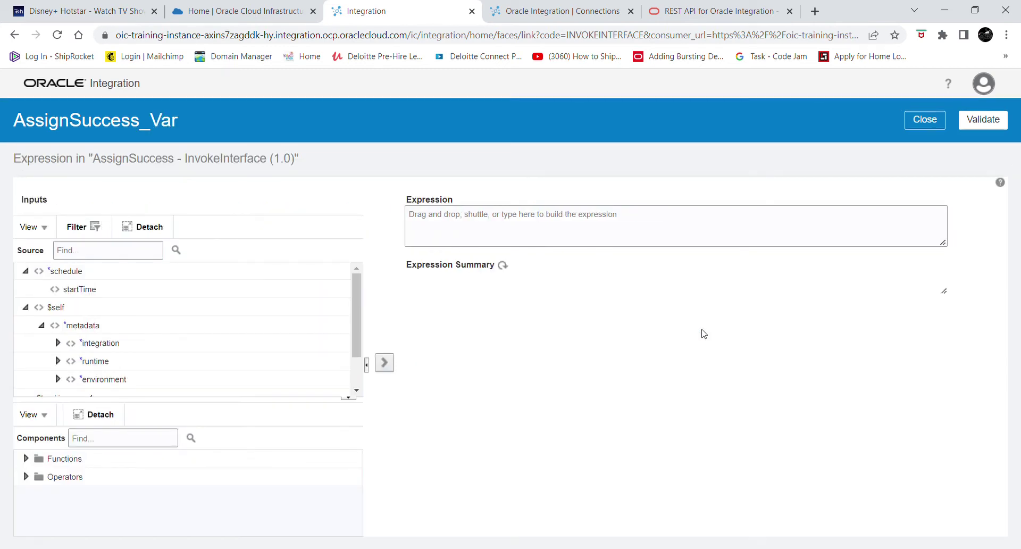
click(605, 222)
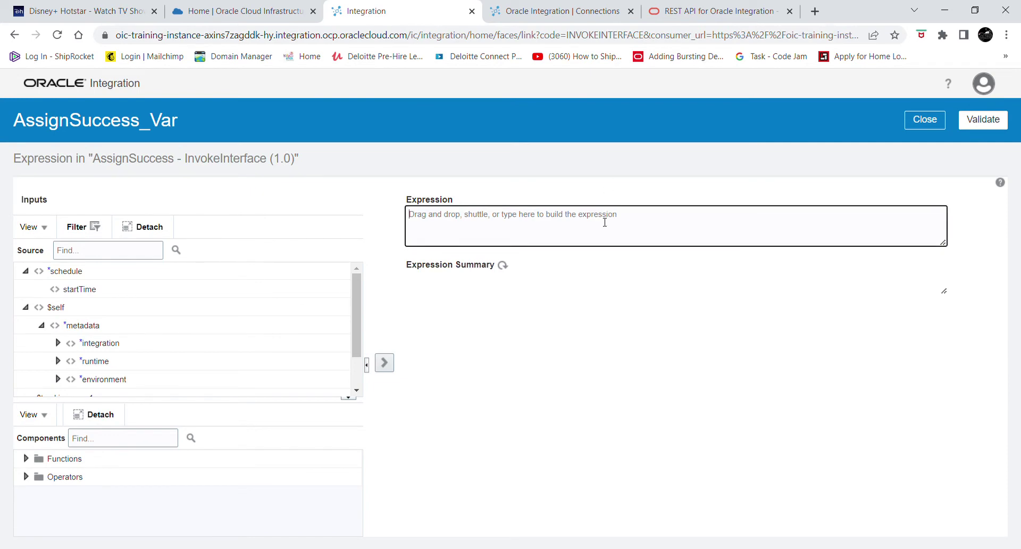
text('Success)
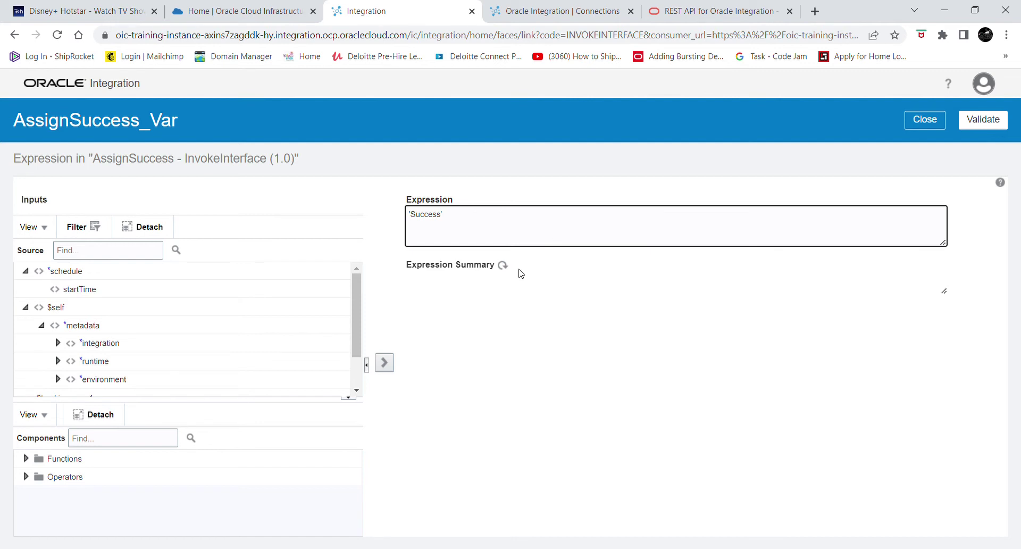
click(505, 266)
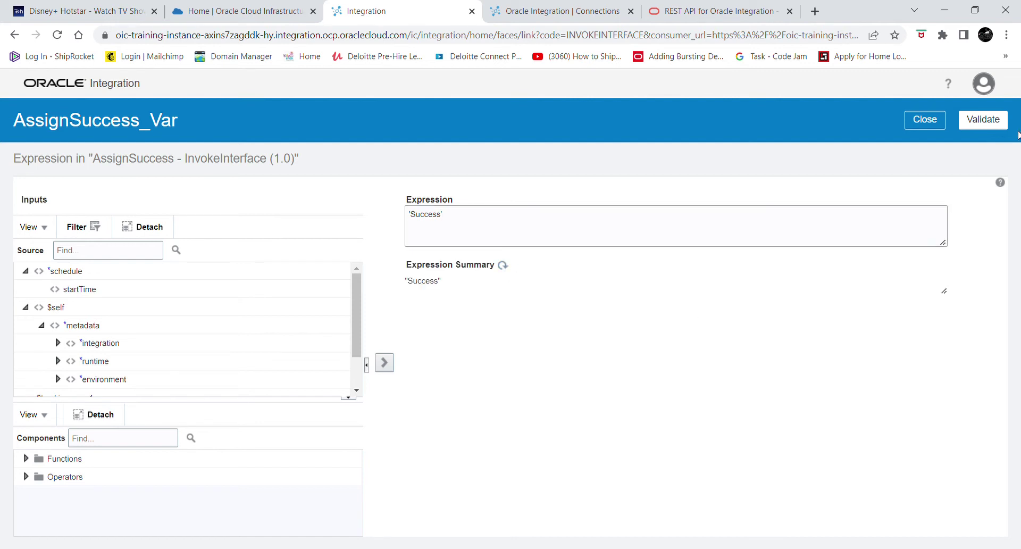
click(989, 122)
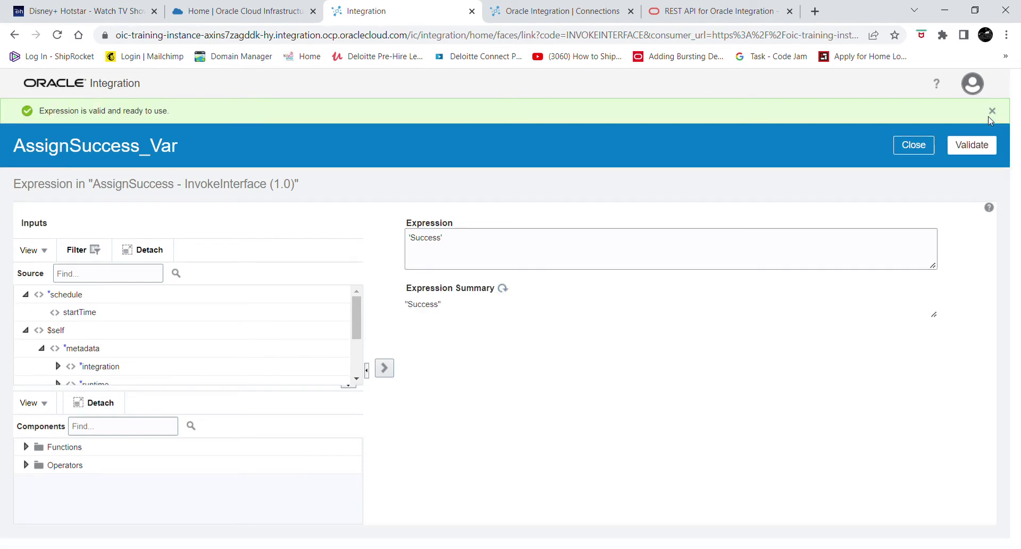
click(925, 144)
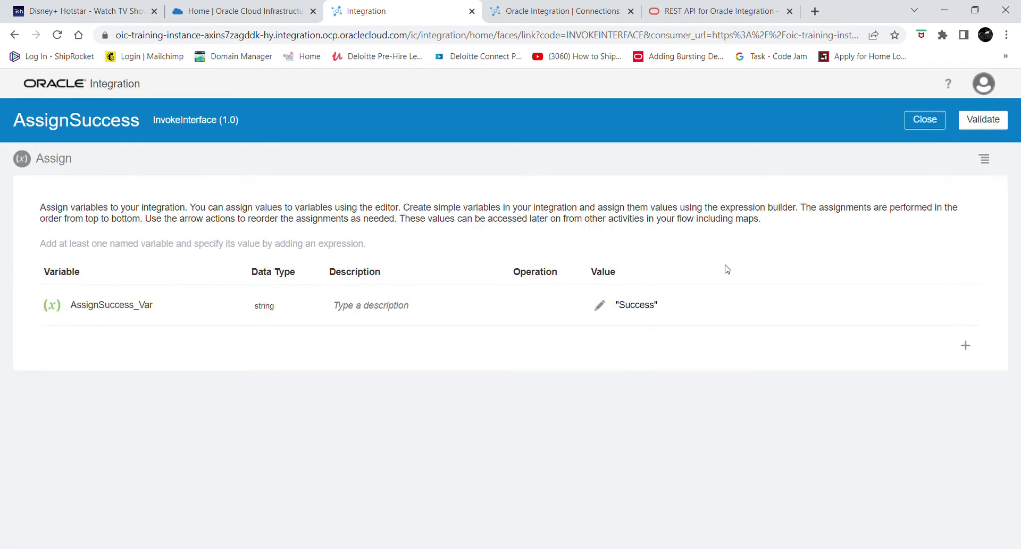
click(990, 117)
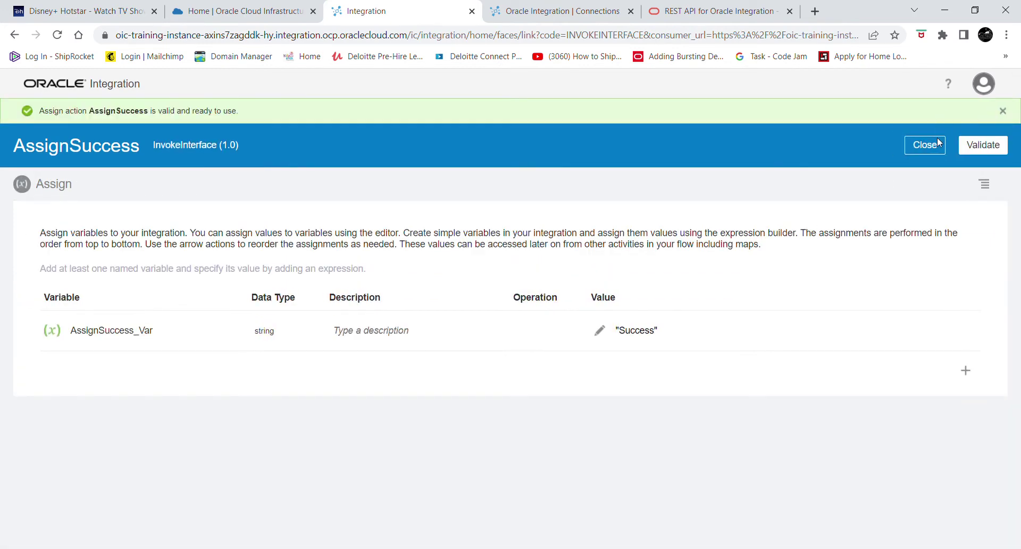
click(940, 148)
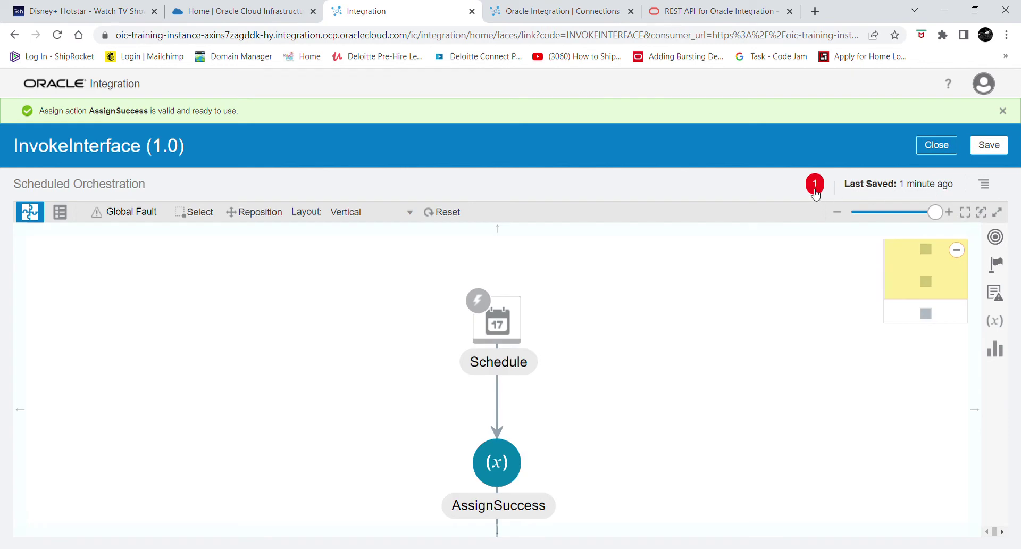
Open the integration's business identifiers for tracking and assign startTime as the primary tracking field
drag(757, 355, 749, 291)
drag(719, 371, 703, 349)
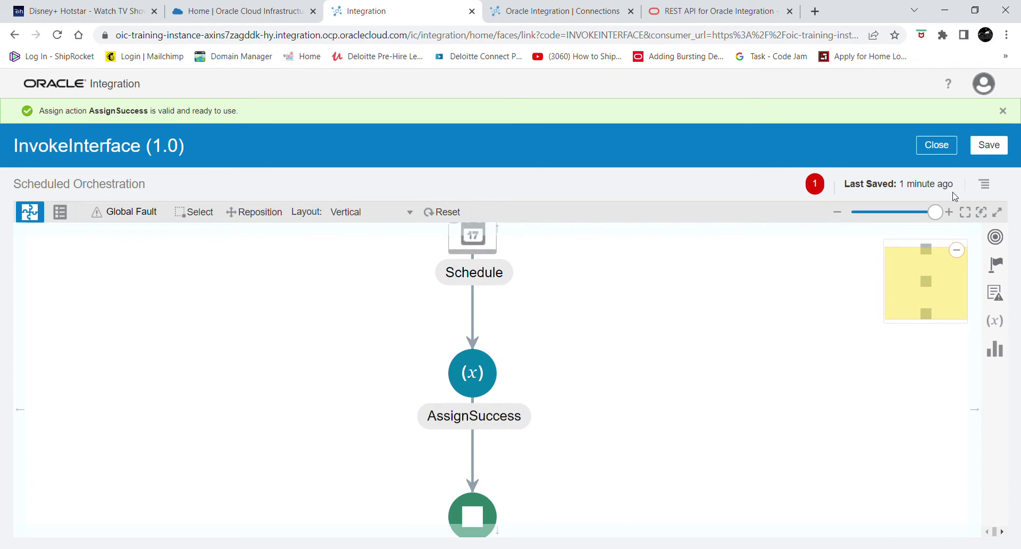
click(986, 182)
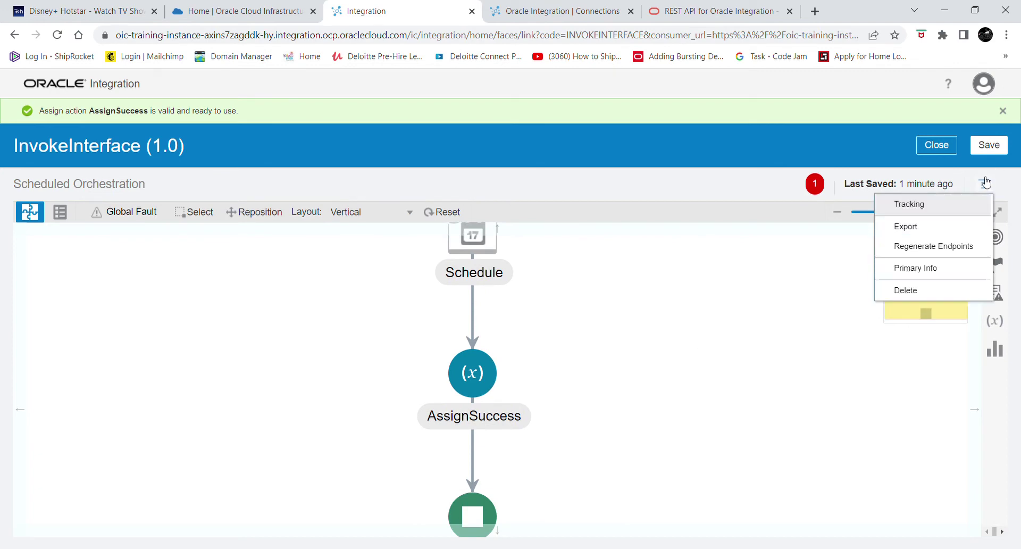
click(935, 205)
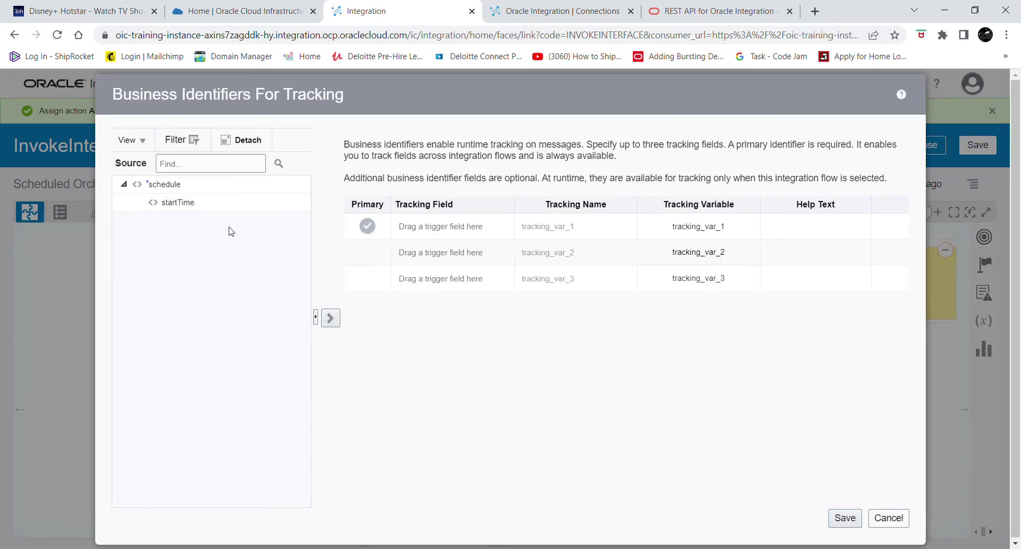
click(337, 324)
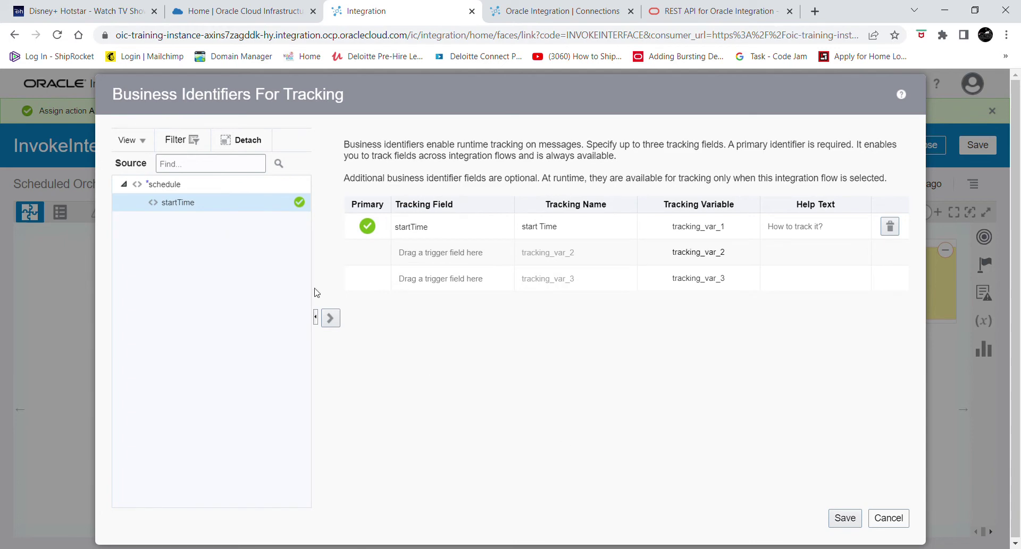
Rename the tracking name of the startTime field as InvokeScheduleIntegration
click(536, 226)
key(BackSpace)
key(BackSpace)
key(BackSpace)
key(BackSpace)
key(BackSpace)
key(BackSpace)
key(BackSpace)
key(BackSpace)
key(BackSpace)
key(BackSpace)
text(Ib)
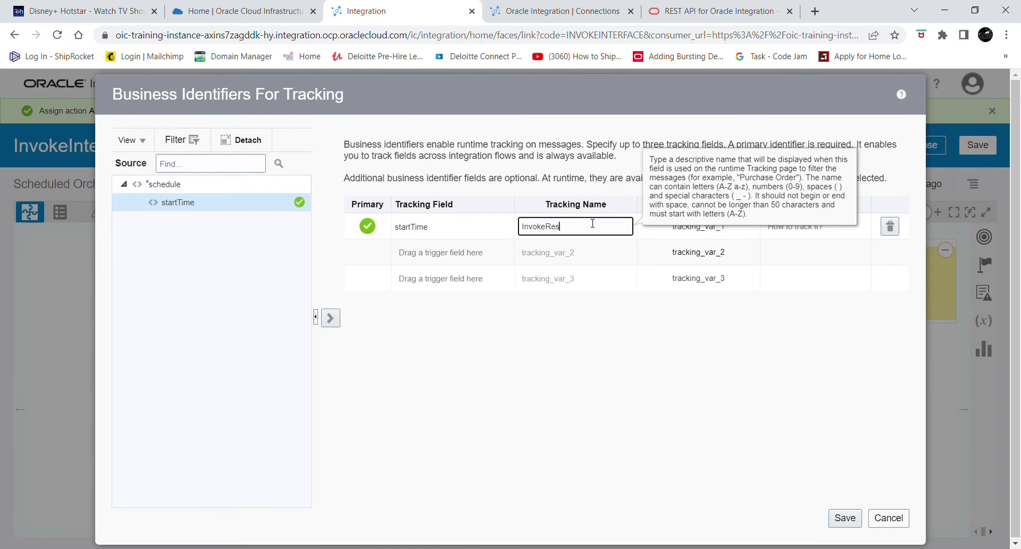
key(BackSpace)
key(BackSpace)
click(681, 441)
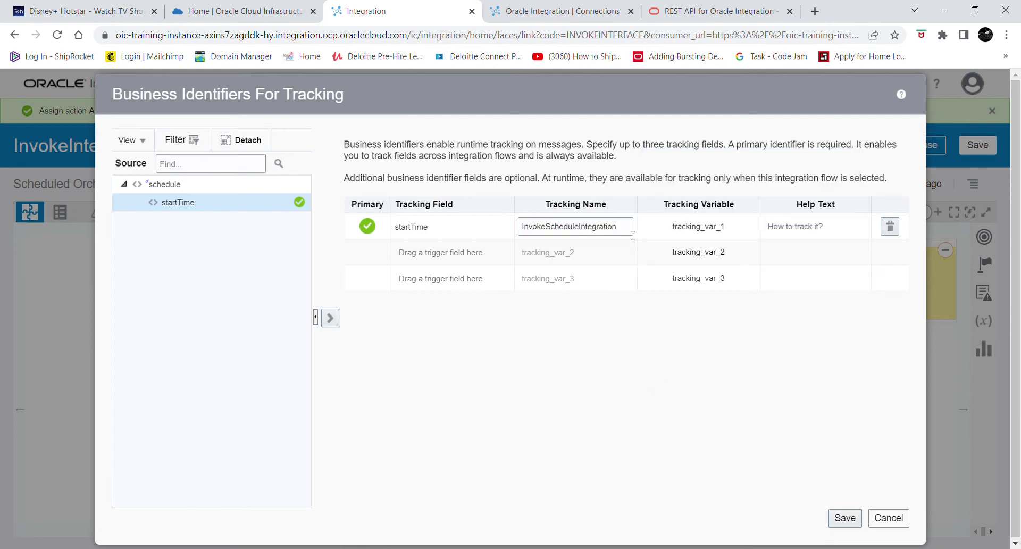
click(556, 231)
double_click(558, 235)
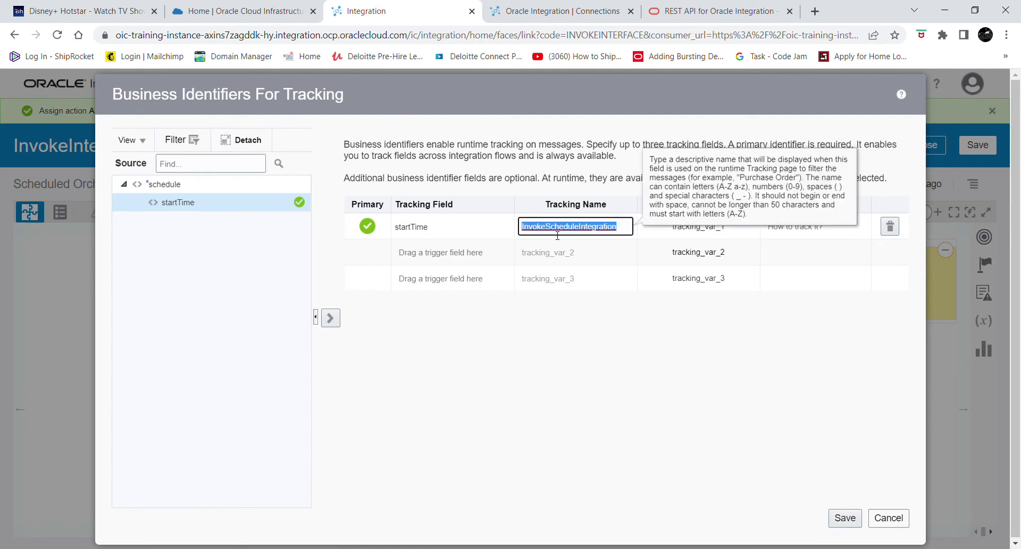
click(608, 426)
Save the business identifiers for tracking, and save and close the InvokeInterface integration
click(845, 518)
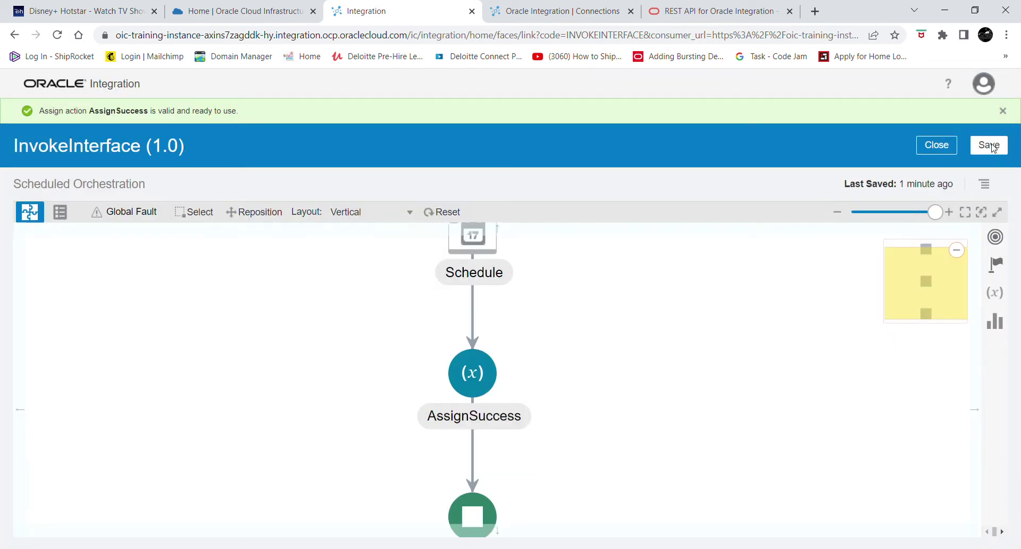
click(992, 146)
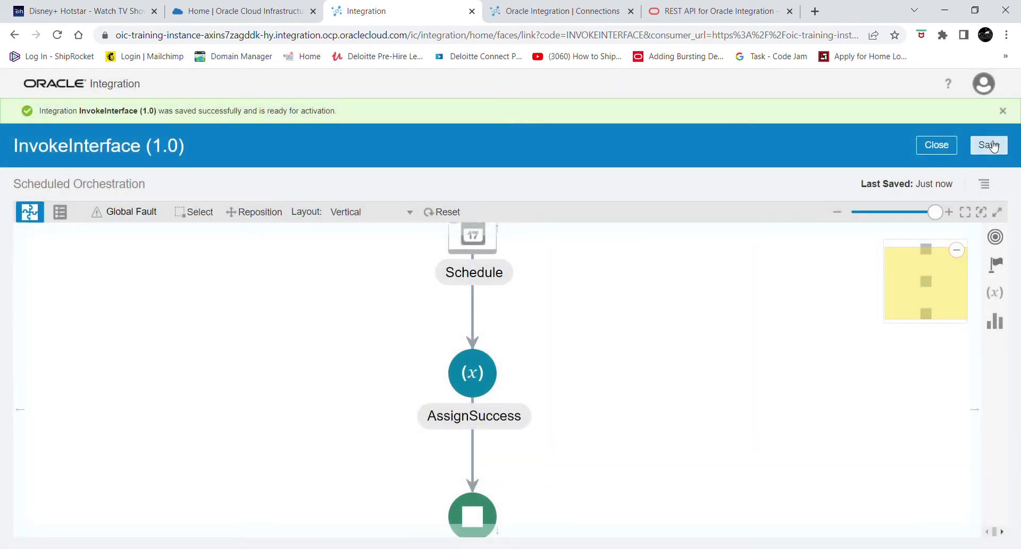
click(932, 147)
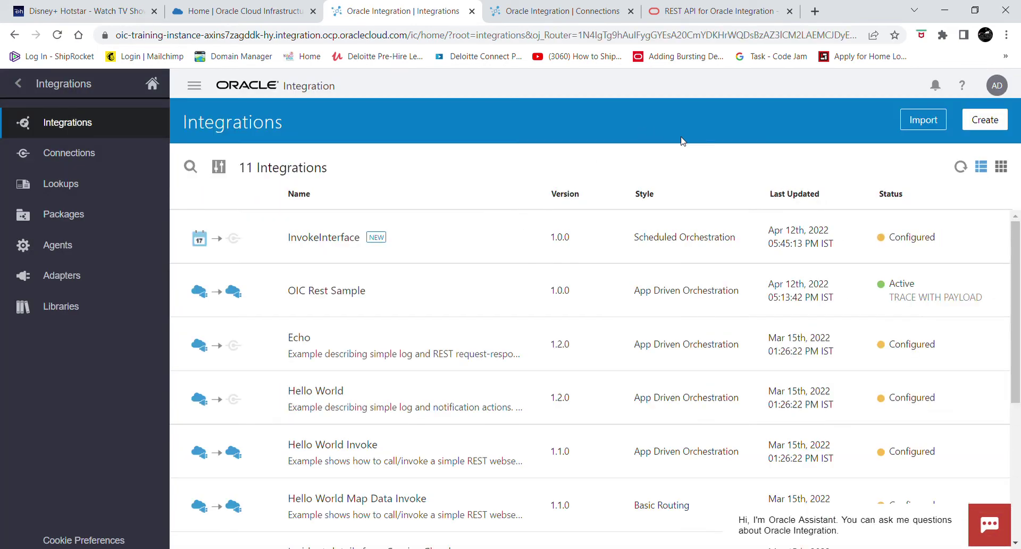
Activate the InvokeInterface integration with tracing enabled and payload included, and refresh the integrations list
mouse_move(844, 240)
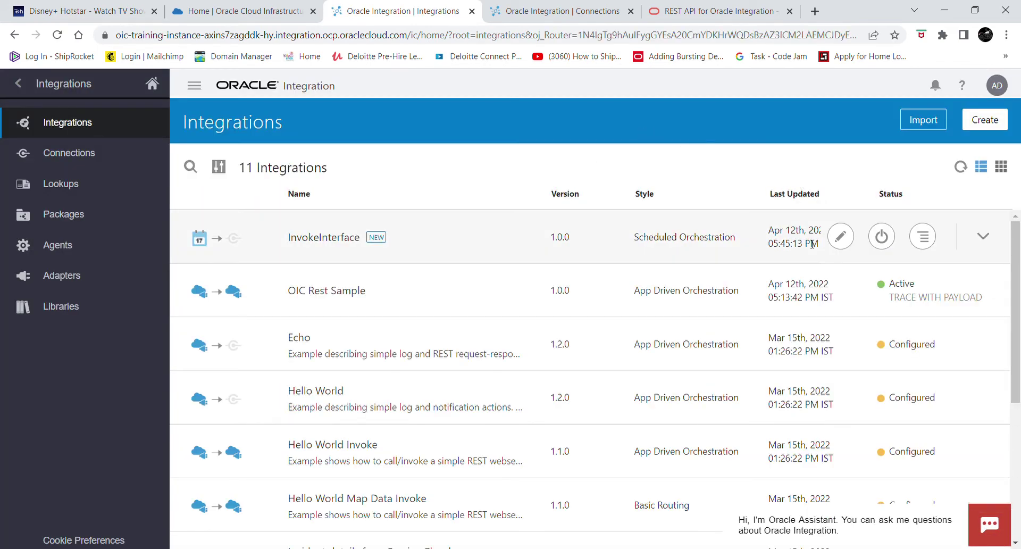
click(883, 239)
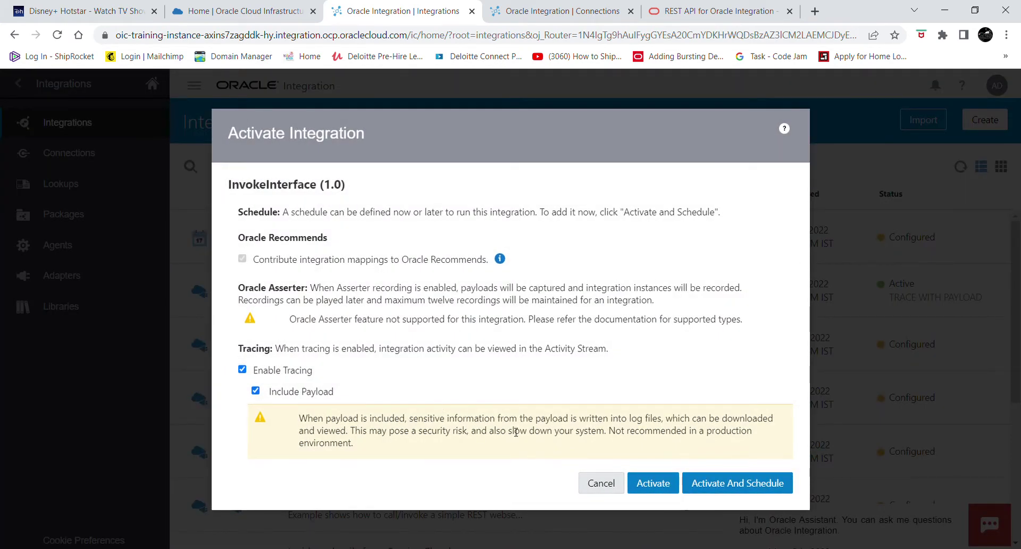
click(654, 484)
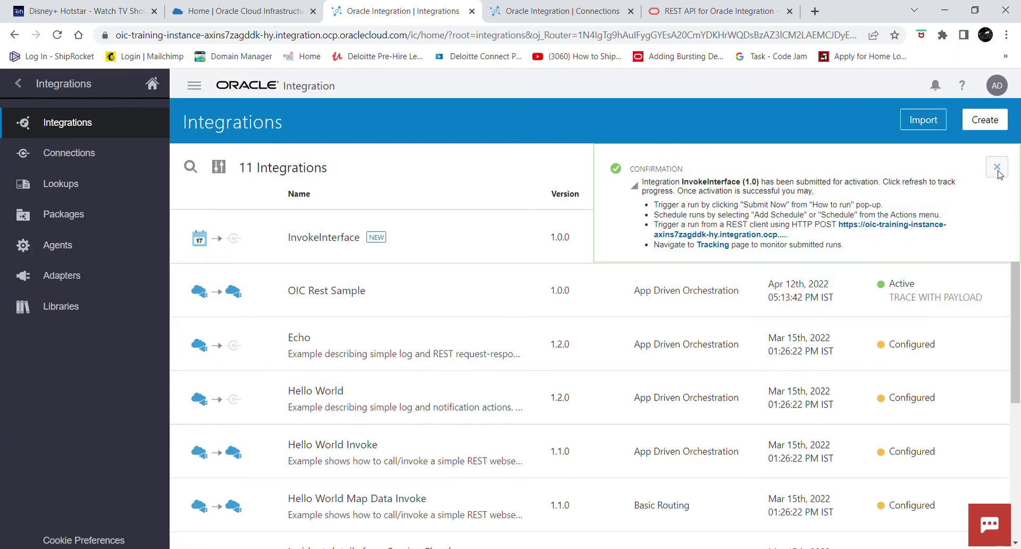
click(998, 170)
click(962, 167)
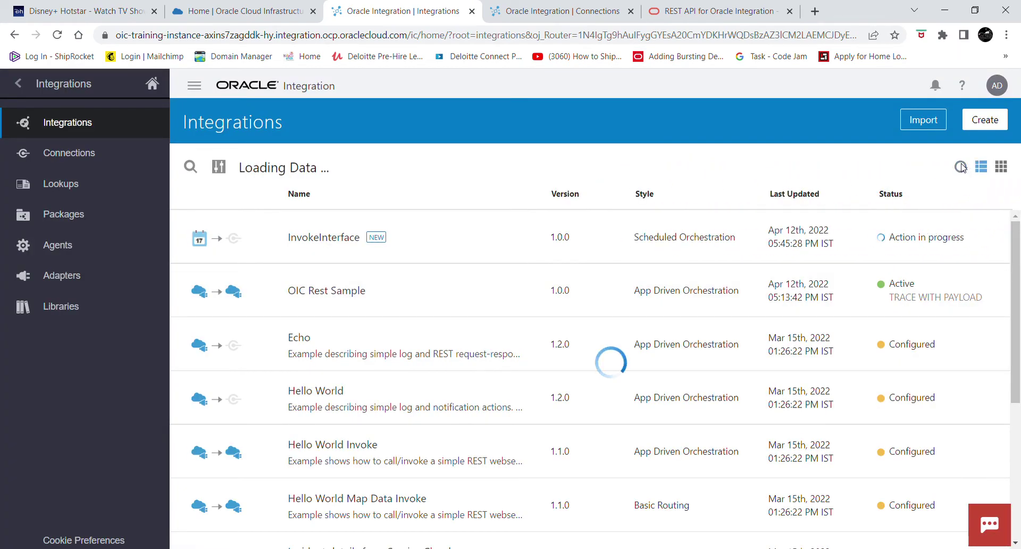
Copy the identifier from InvokeInterface's details and paste it, followed by a | separator, into the address field of a new browser tab
mouse_move(951, 229)
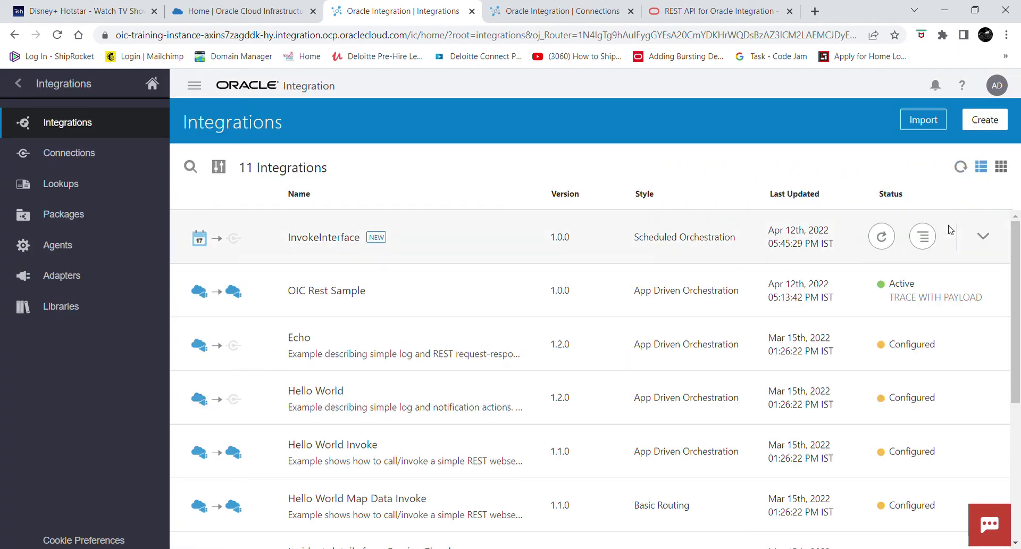
click(987, 239)
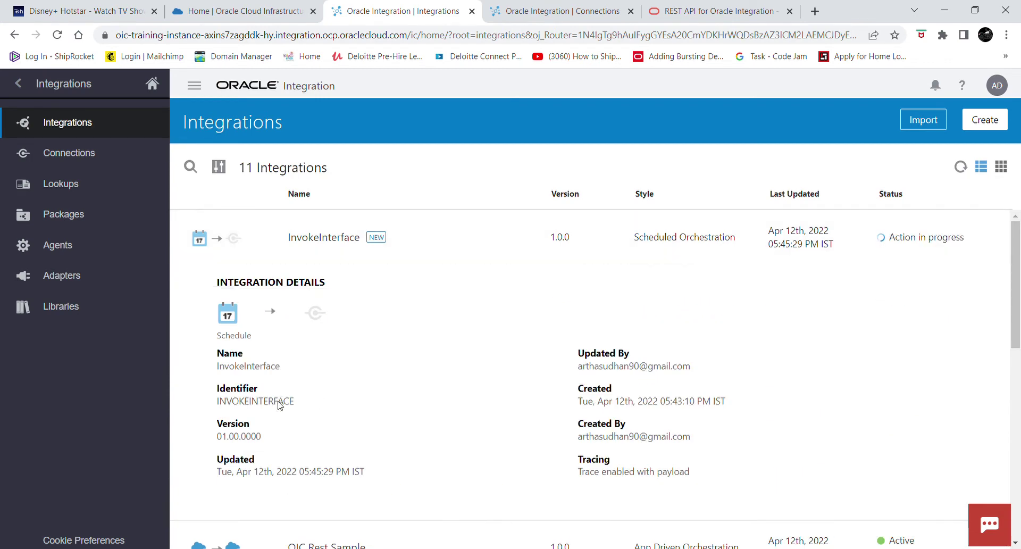
double_click(281, 407)
key(ctrl+c)
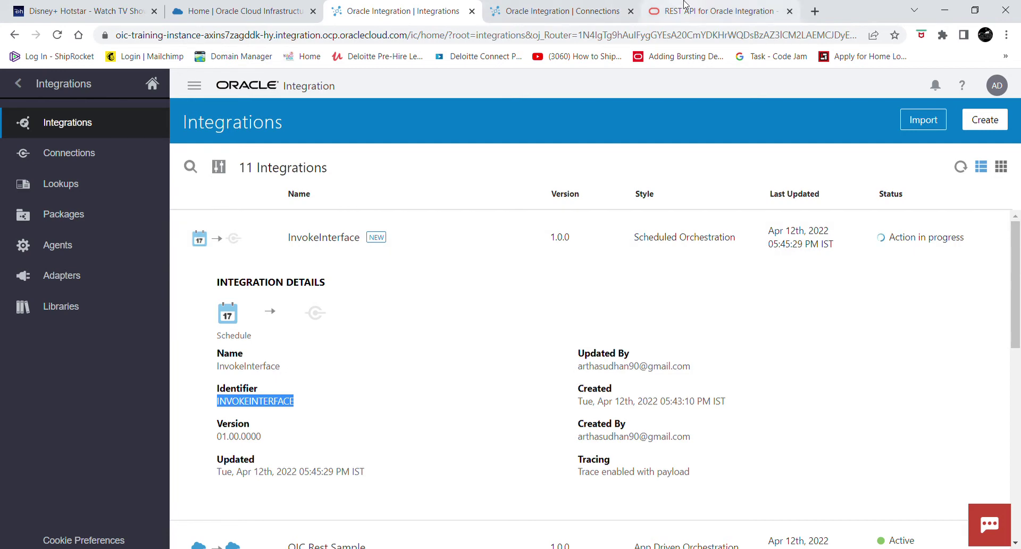
click(815, 11)
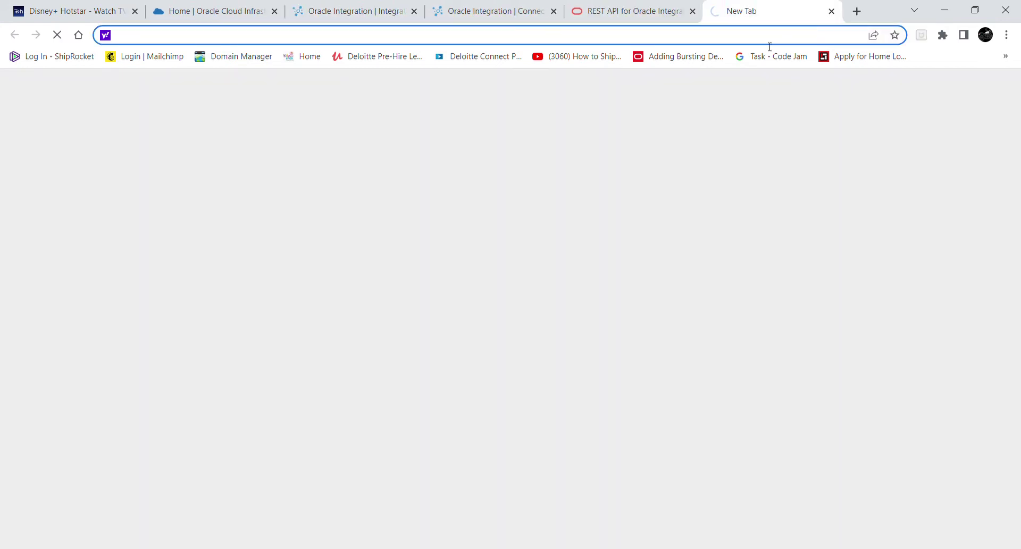
key(ctrl+v)
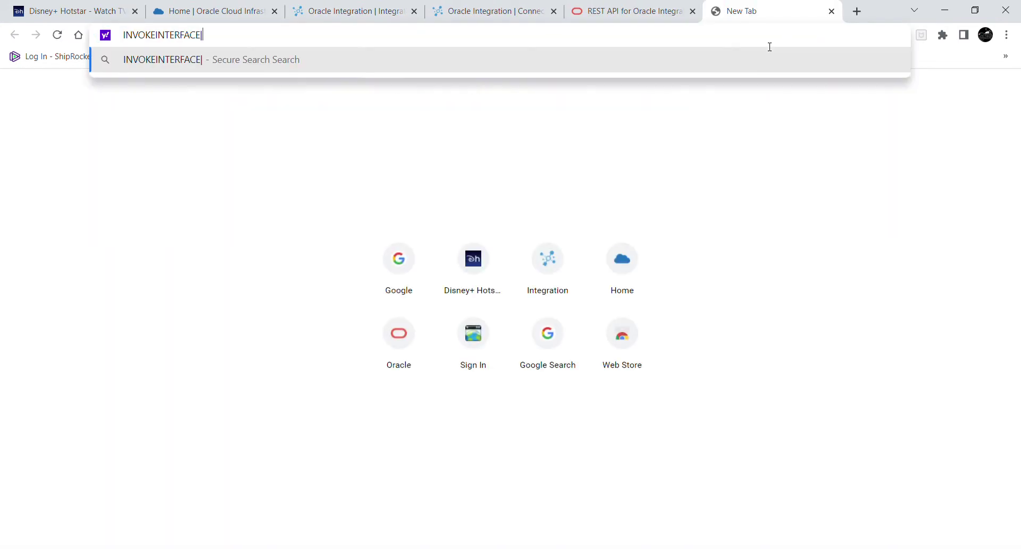
Copy InvokeInterface's version and append it to the identifier in the new browser tab, giving INVOKEINTERFACE|01.00.0000
click(365, 6)
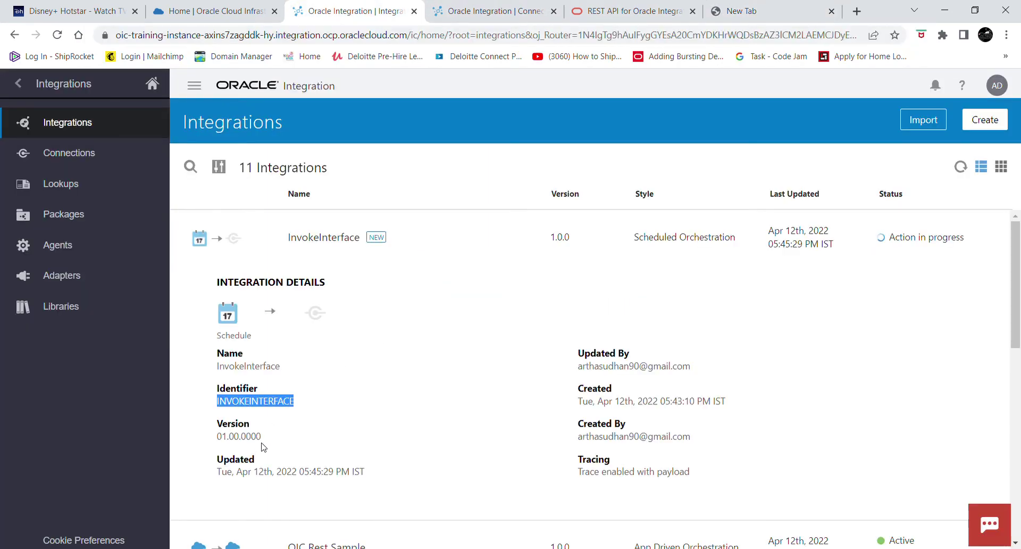
drag(261, 437, 218, 440)
key(ctrl+c)
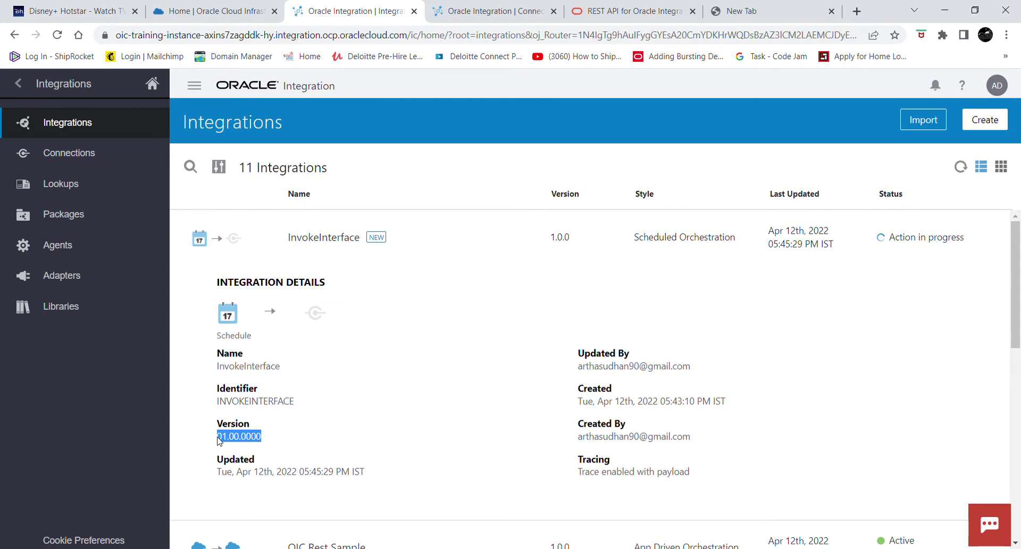
click(768, 7)
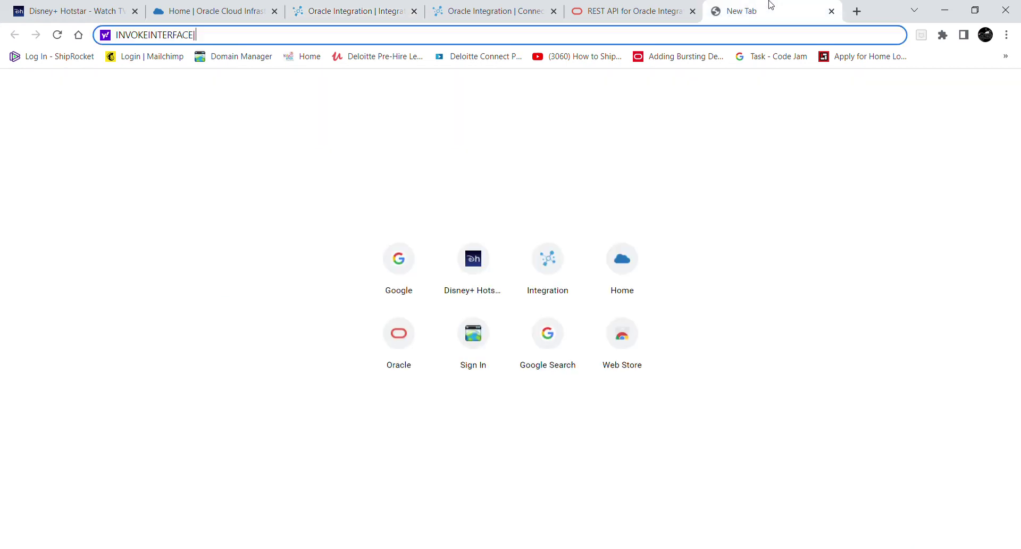
key(ctrl+v)
click(231, 250)
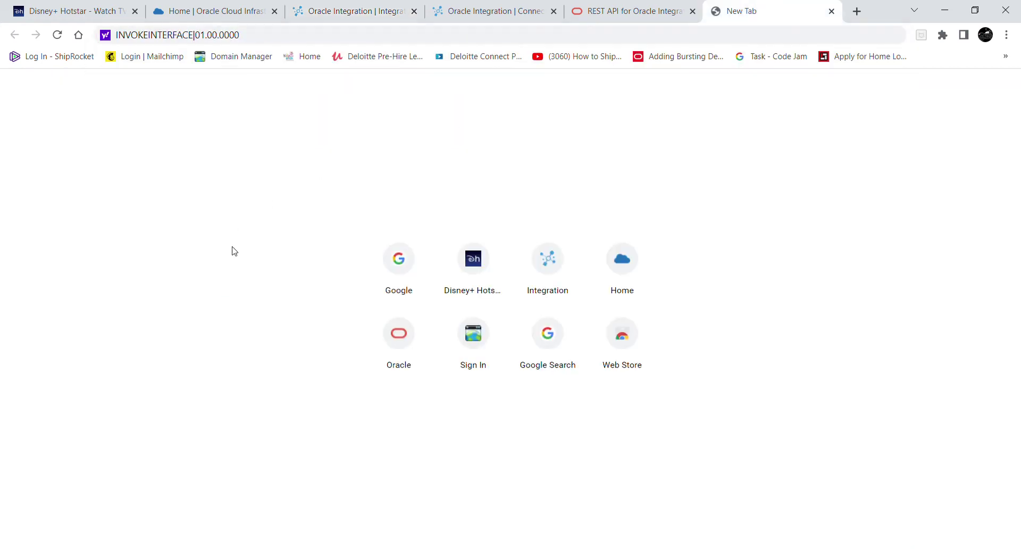
Return to the integrations list and refresh it to check InvokeInterface's activation status
click(500, 7)
click(343, 7)
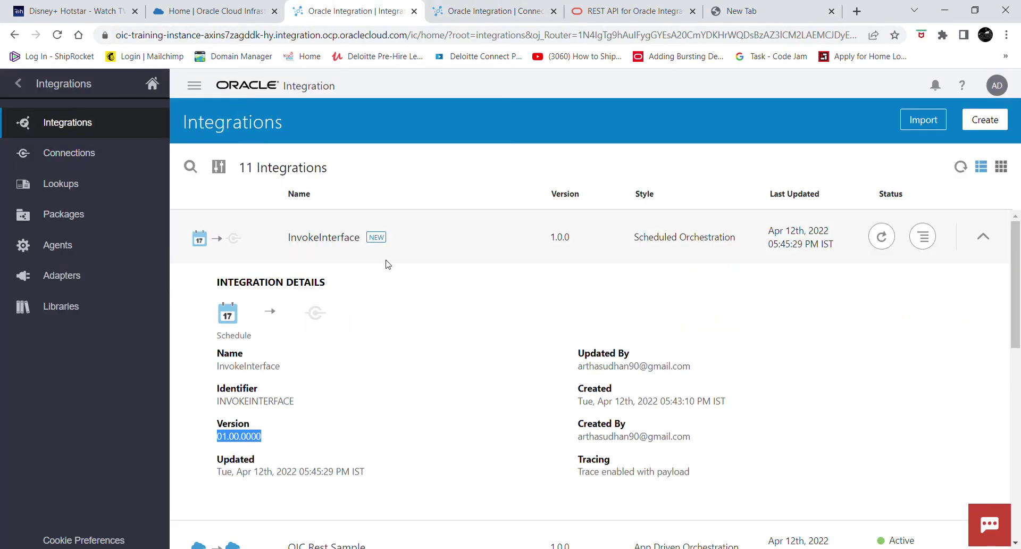
click(962, 168)
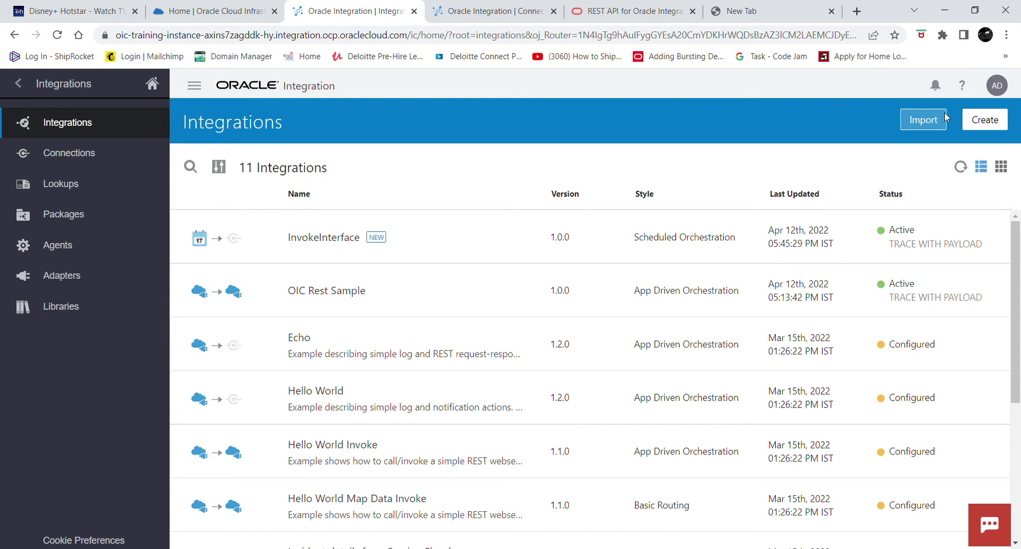
Create a new Scheduled Orchestration integration named TriggerRest
click(975, 122)
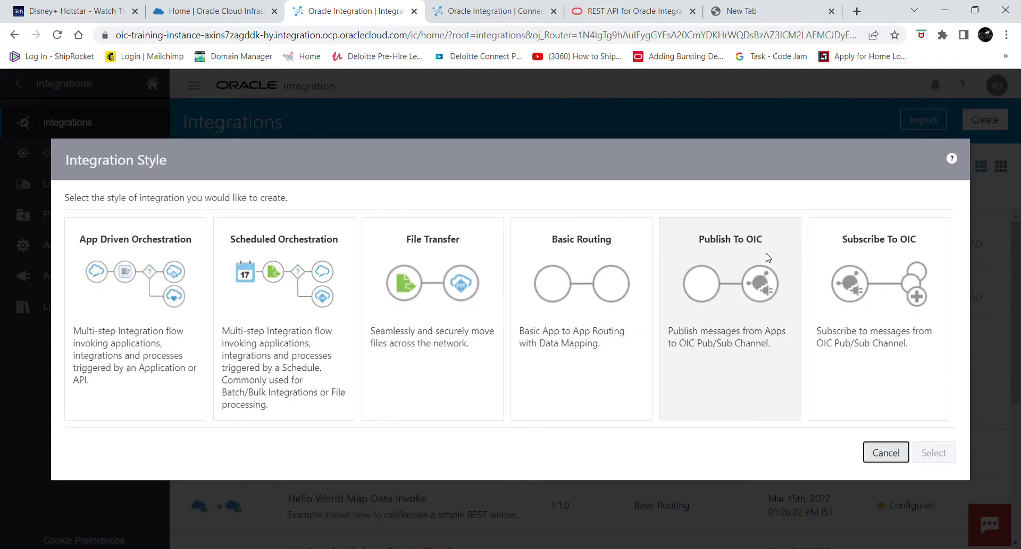
click(270, 276)
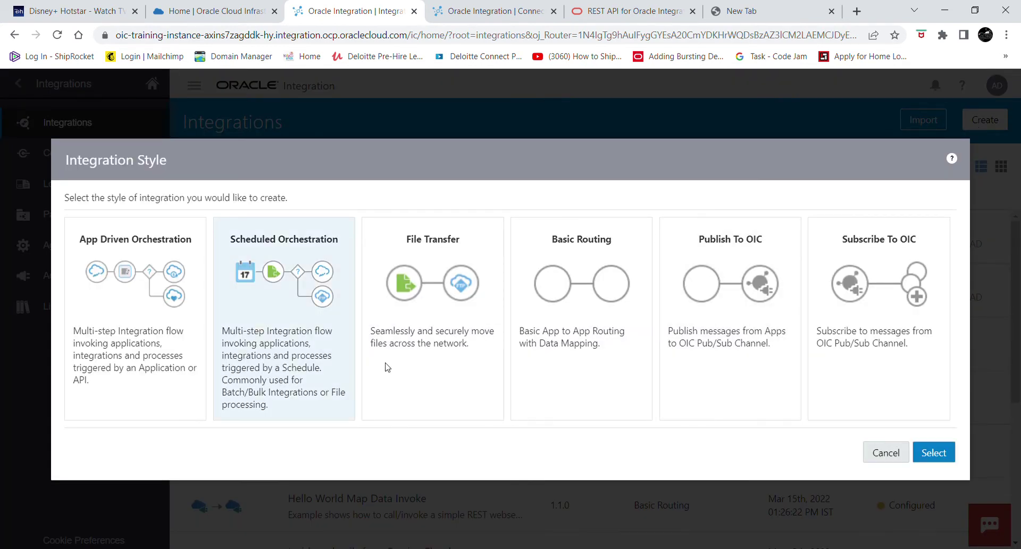
click(933, 453)
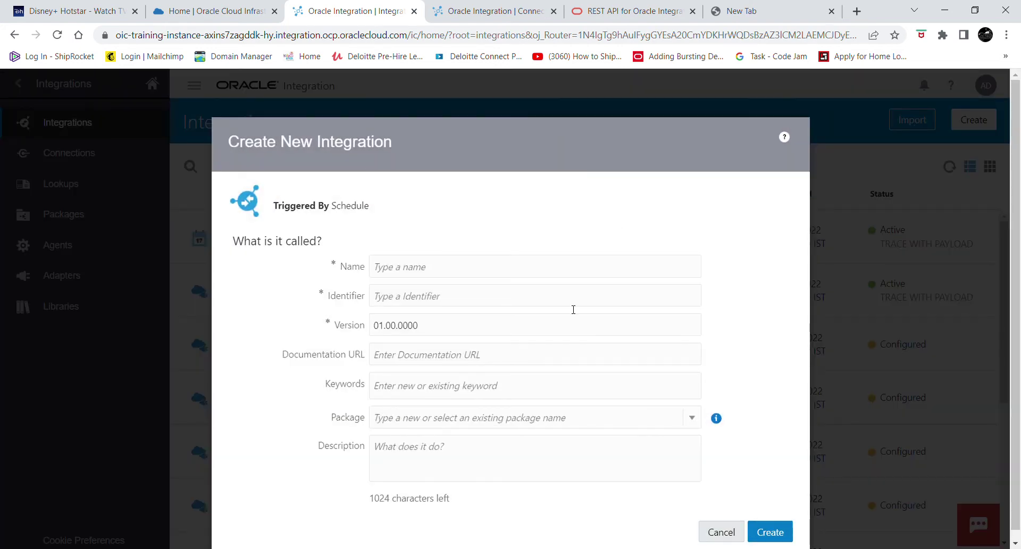
click(523, 270)
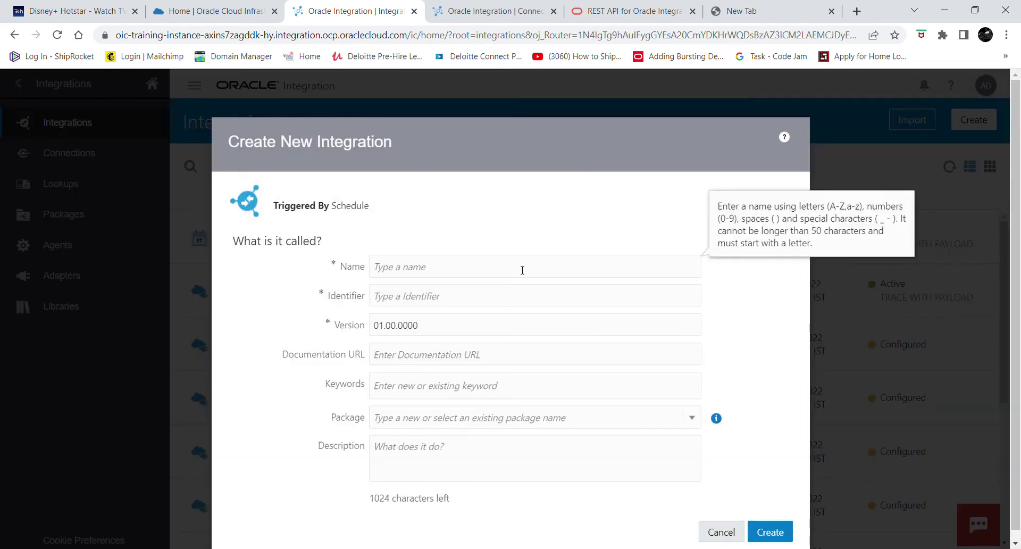
text(TriggerRest)
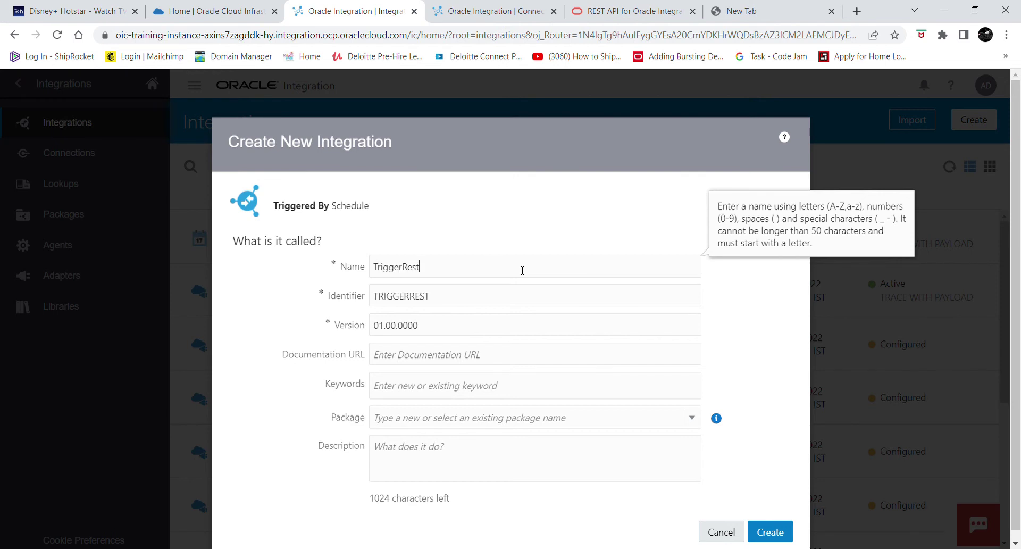
click(740, 350)
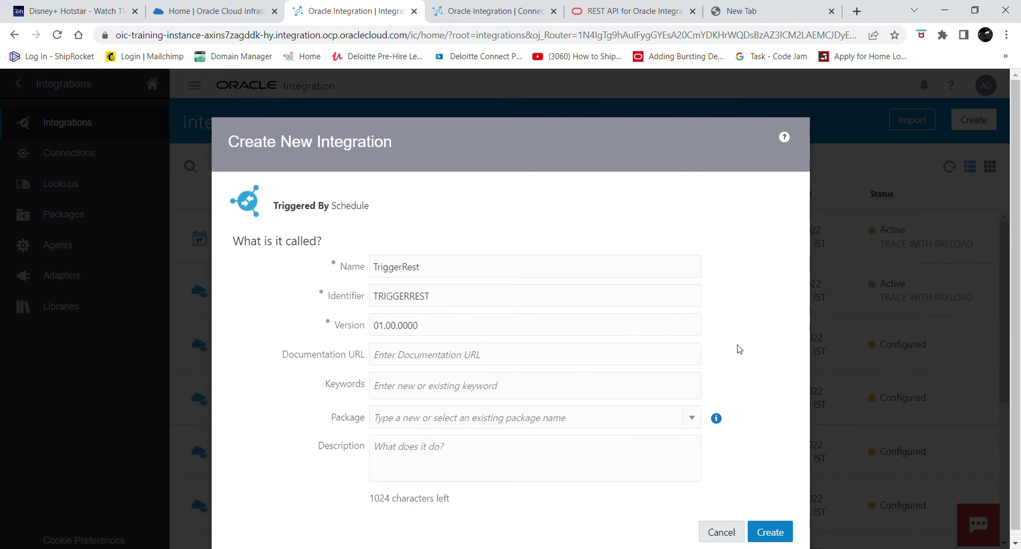
click(771, 532)
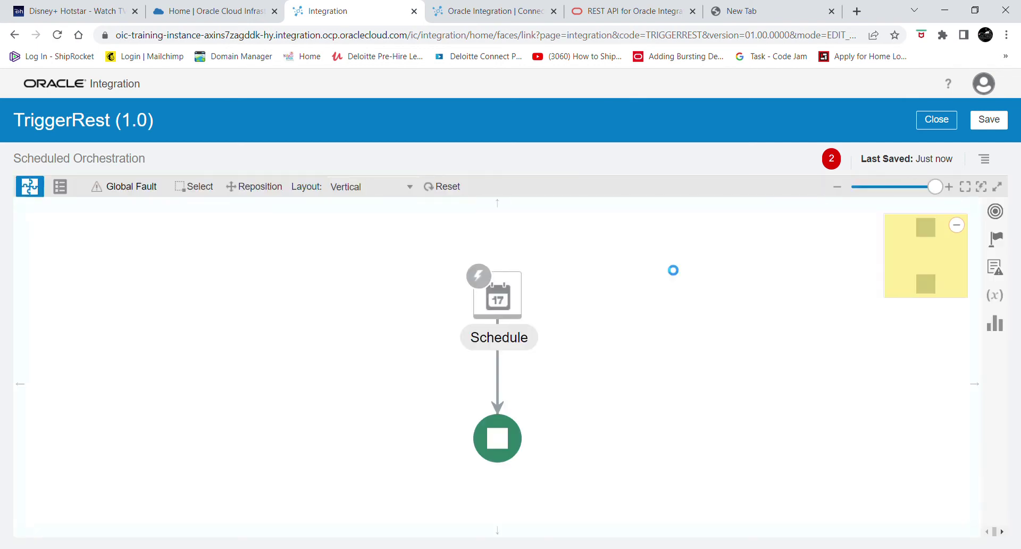
Add the OICRest connection as an invoke after the Schedule in TriggerRest and name its endpoint TriggerRest
click(496, 2)
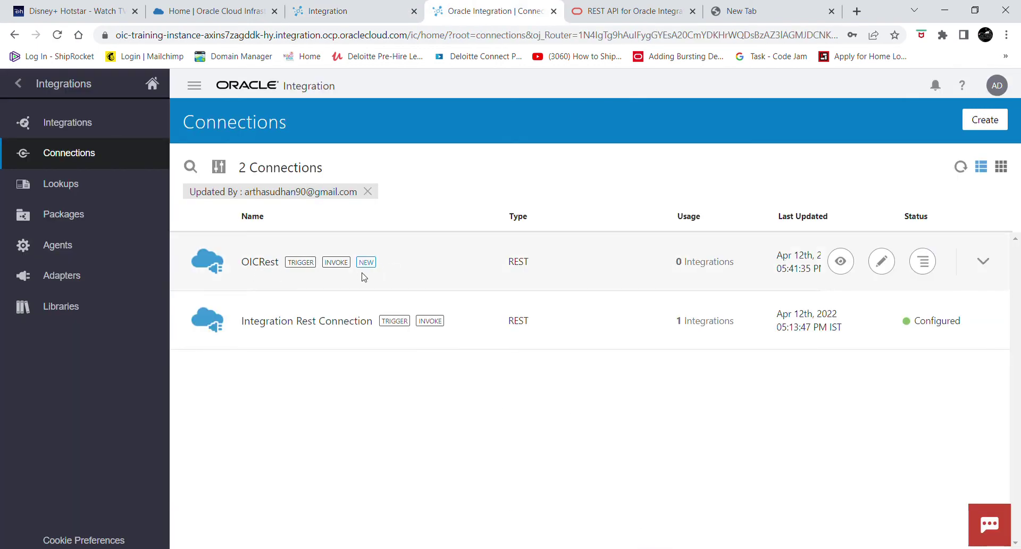
click(341, 5)
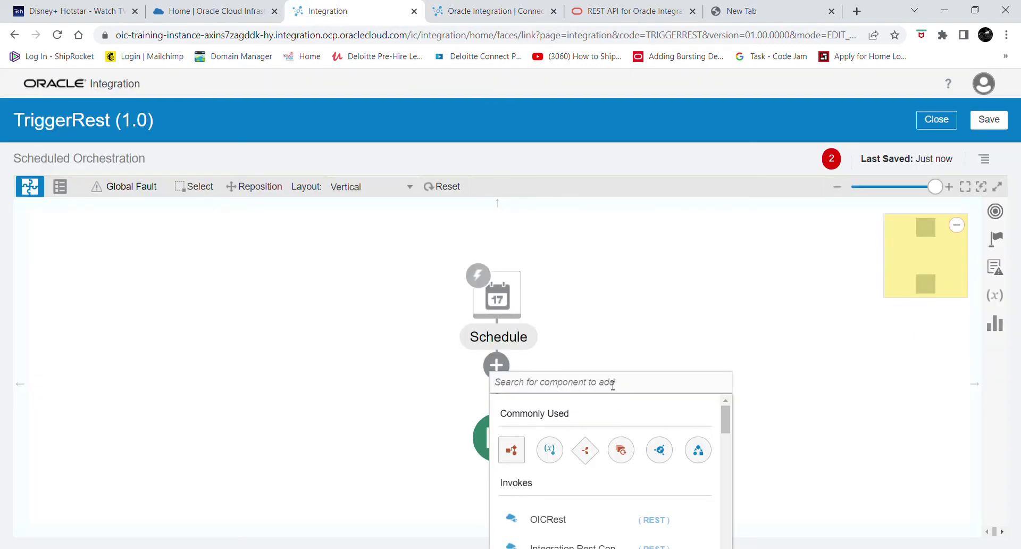
text(oic)
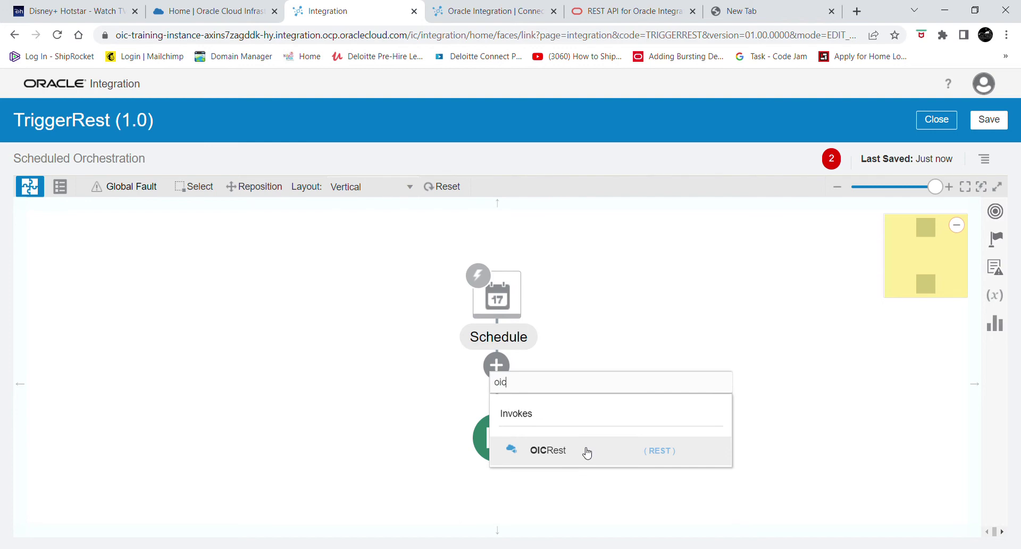
click(588, 446)
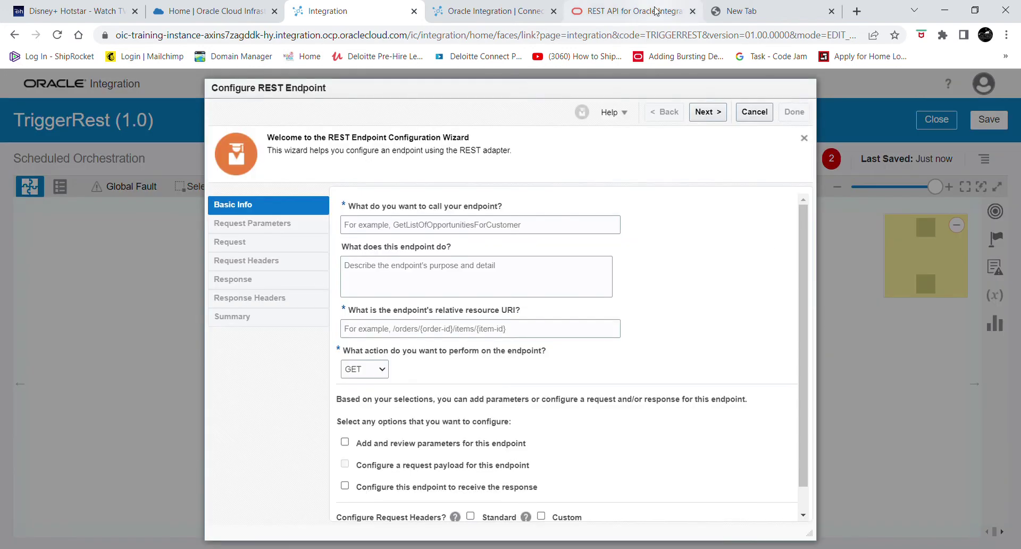
click(492, 224)
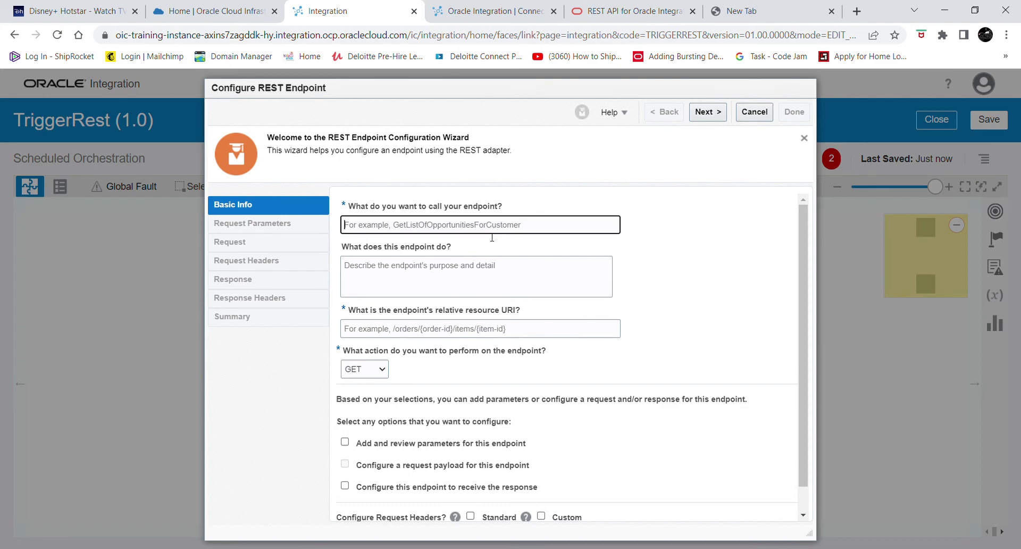
text(TriggerRest)
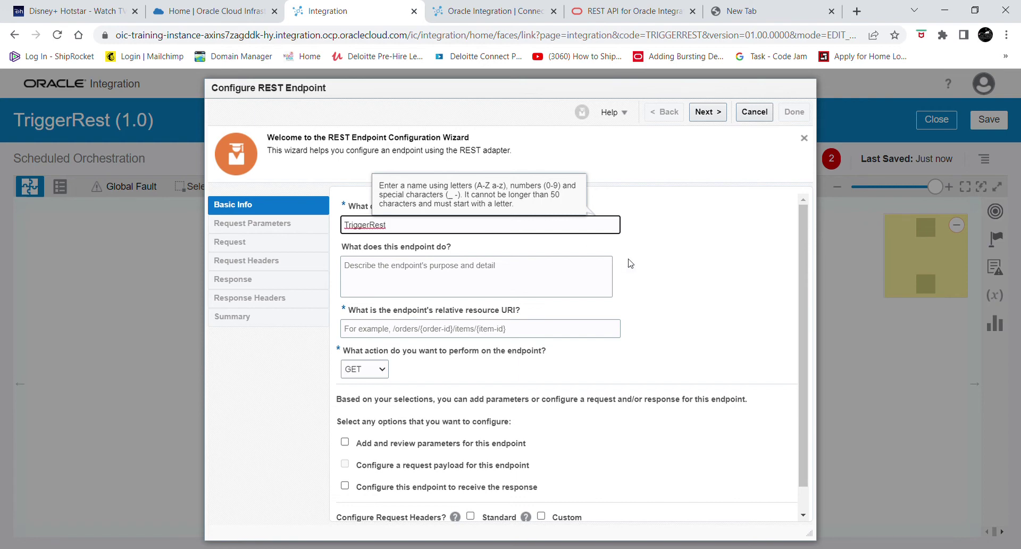
click(629, 263)
Copy the Run a Scheduled Integration Now path from the REST API documentation into the endpoint's relative resource URI: /ic/api/integration/v1/integrations/{id}/schedule/jobs
click(616, 321)
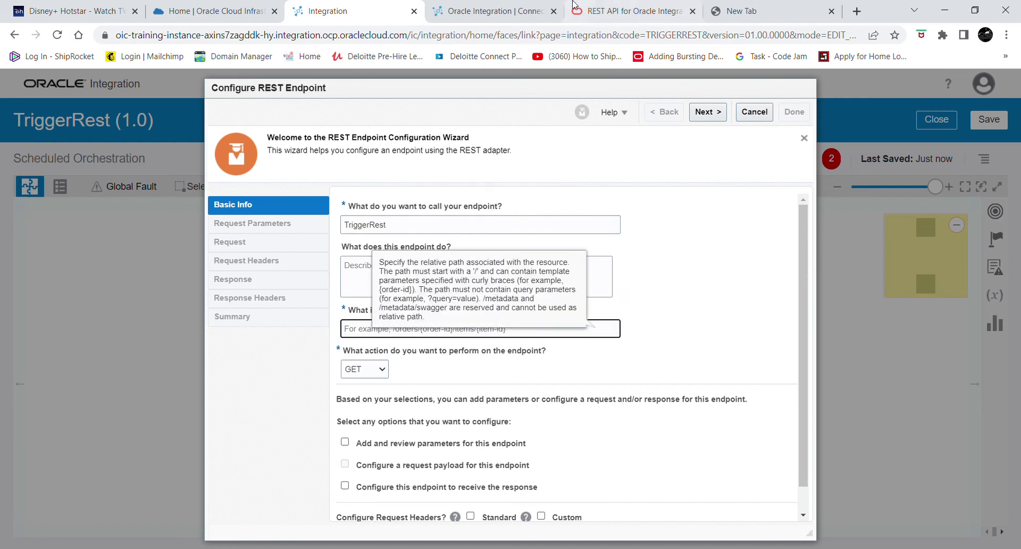
click(620, 11)
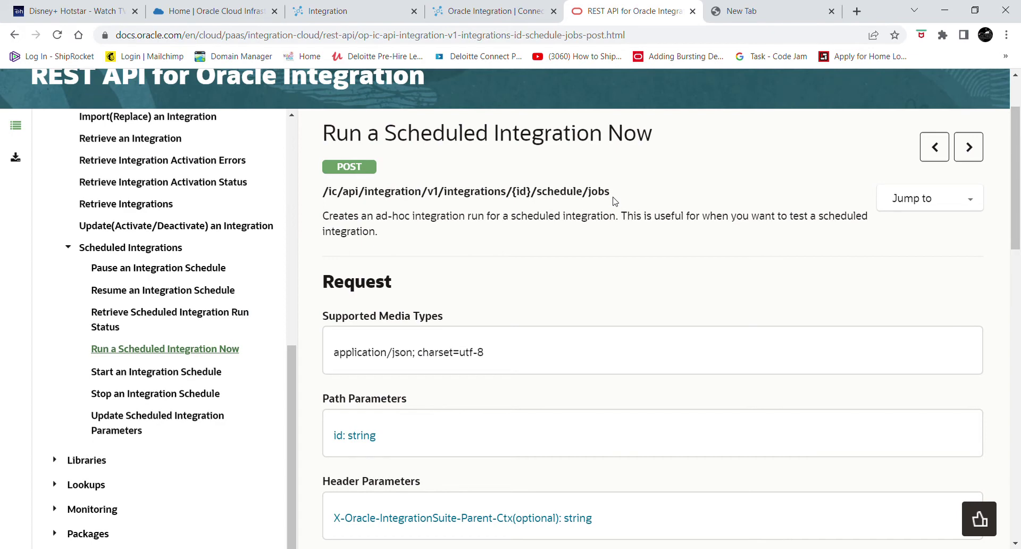
drag(615, 198, 333, 197)
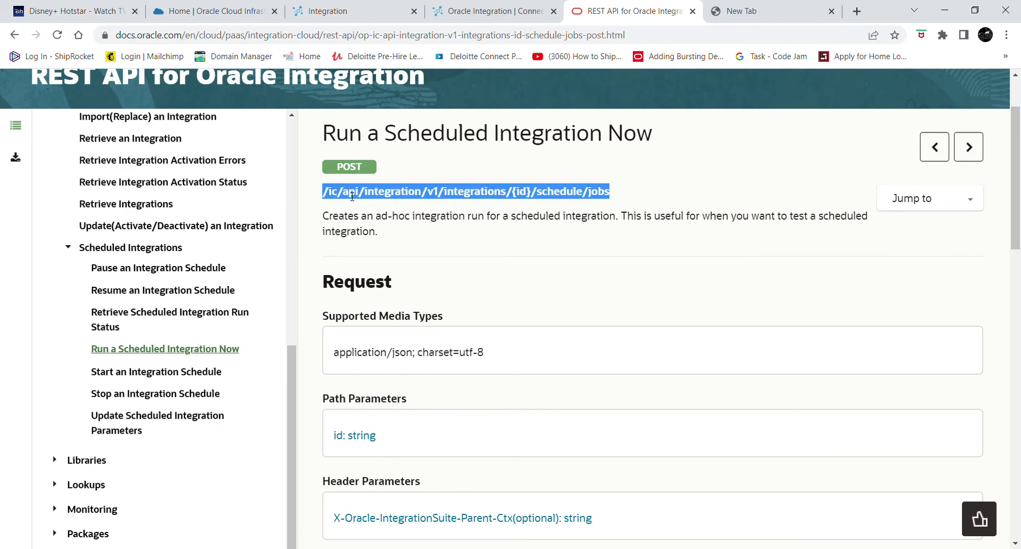
click(346, 11)
text(/ic/api/integration/v1/integrations/{id}/schedule/jobs)
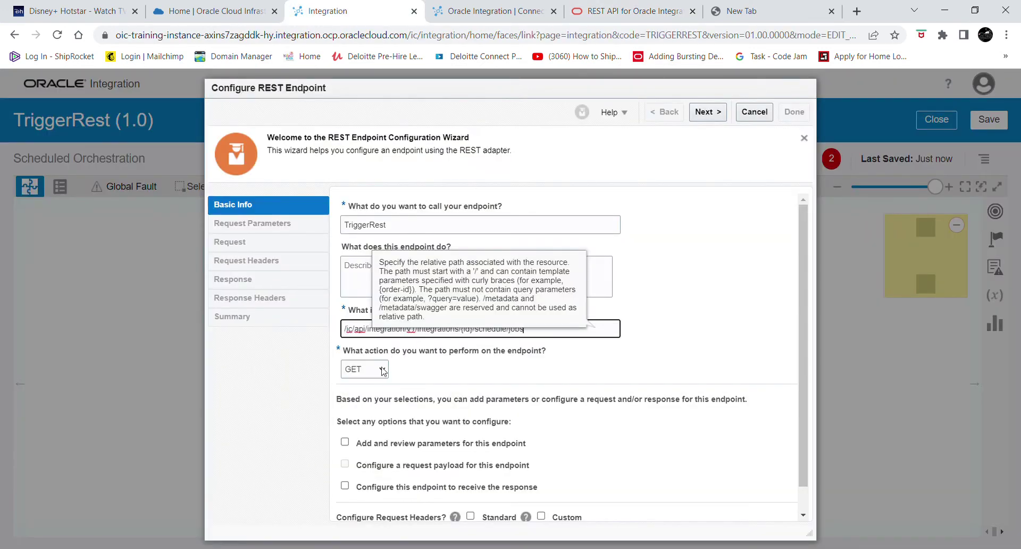
Set the endpoint's action to POST and configure it to receive the response
key(Tab)
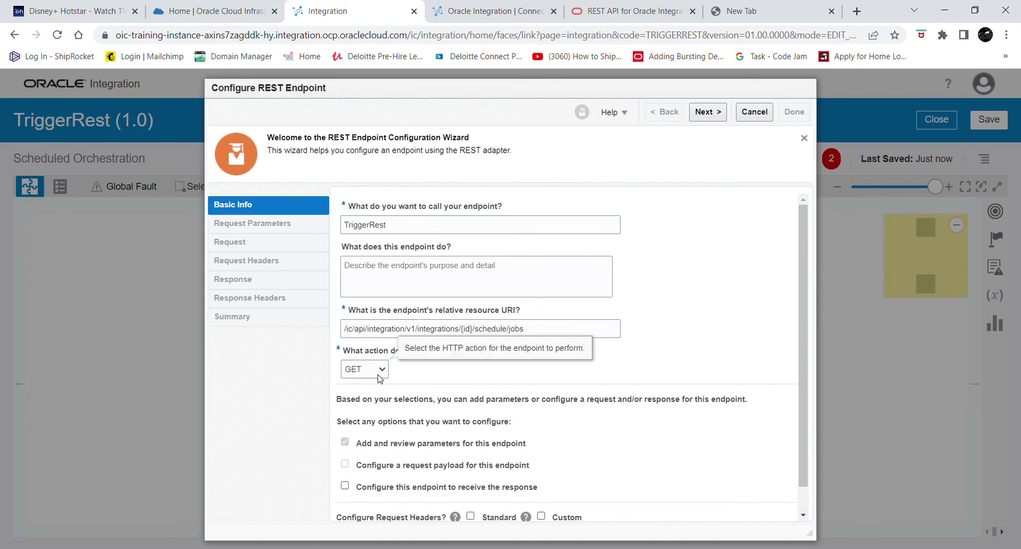
key(Down)
click(345, 485)
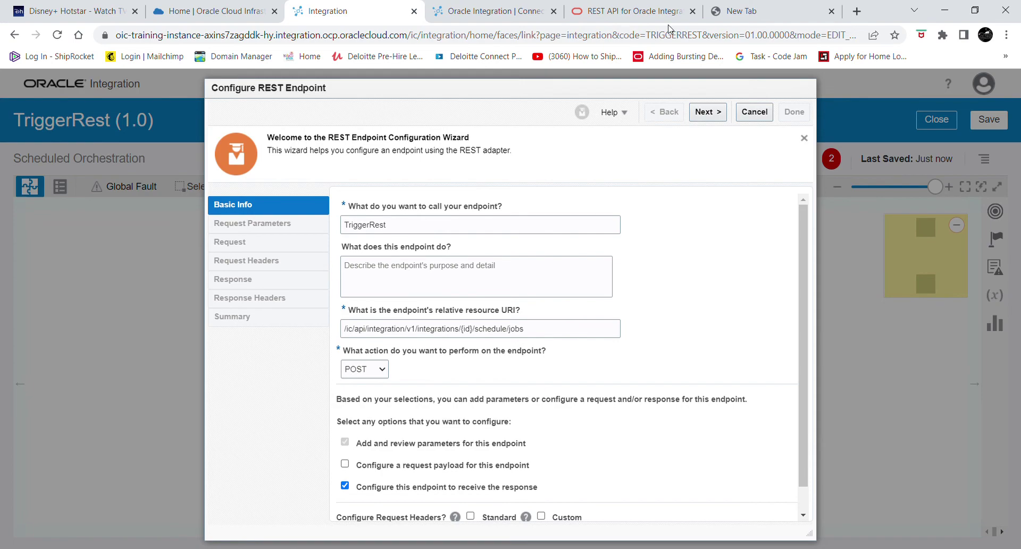
Review the request details in the REST API documentation, turn off the endpoint's receive-response option and finish the endpoint configuration
click(650, 7)
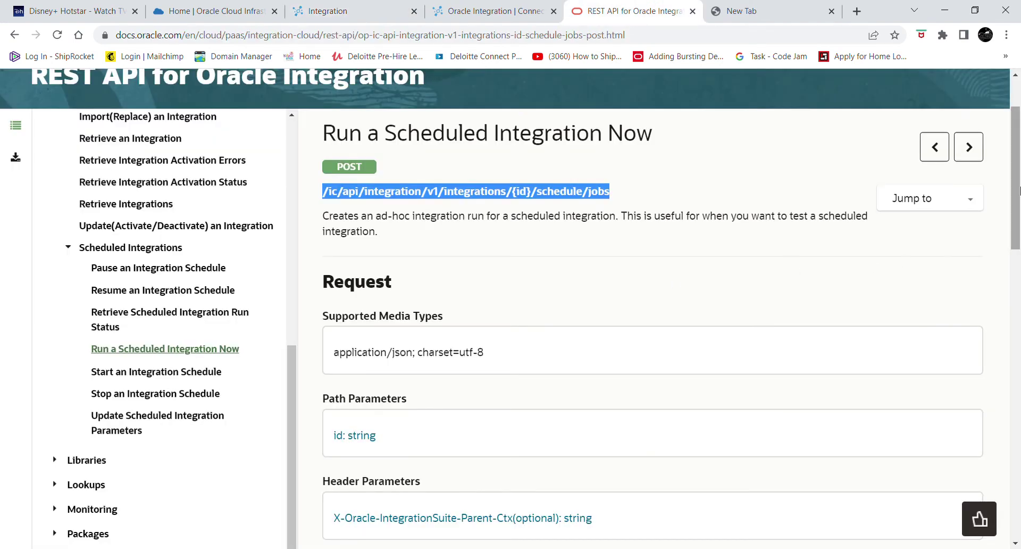
drag(1016, 190, 1020, 224)
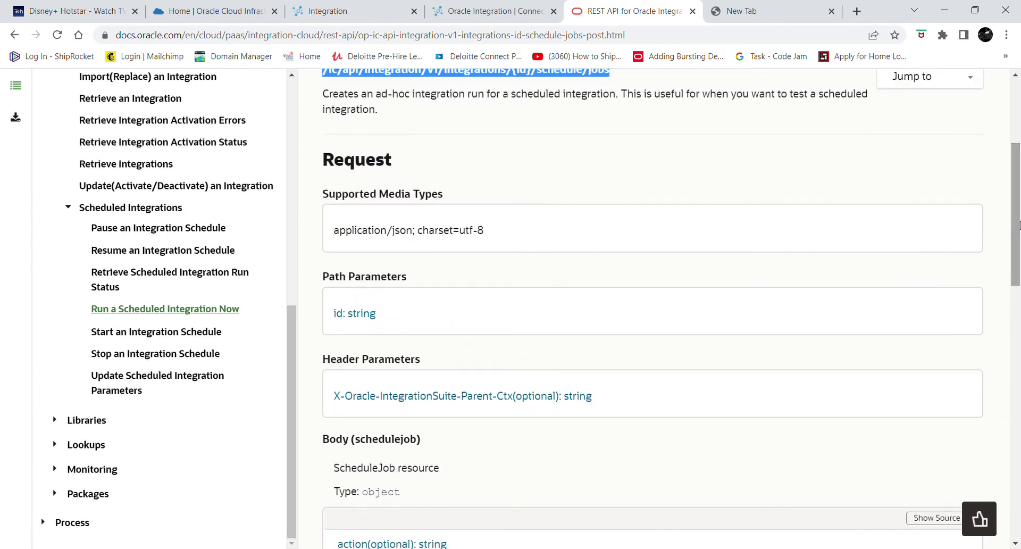
click(488, 11)
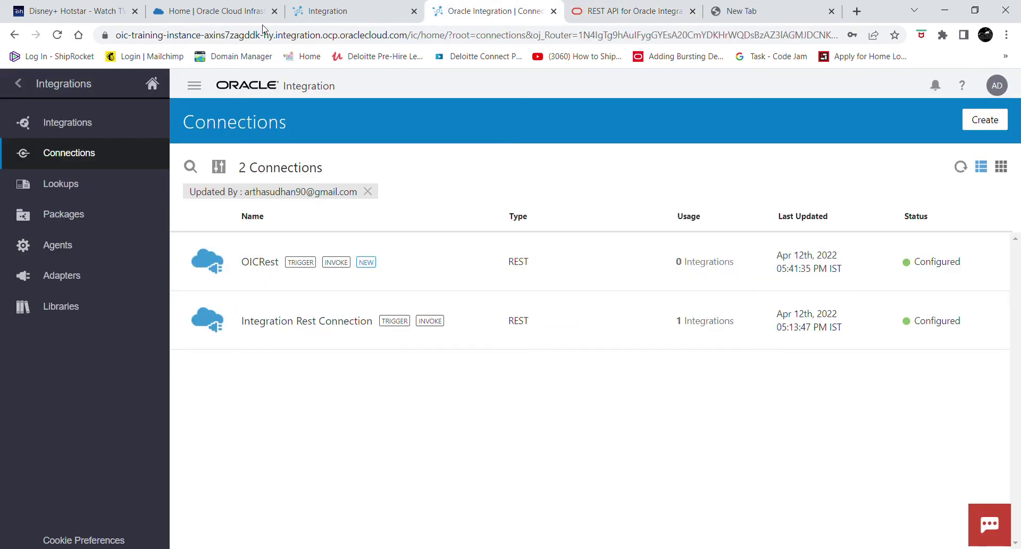
click(348, 9)
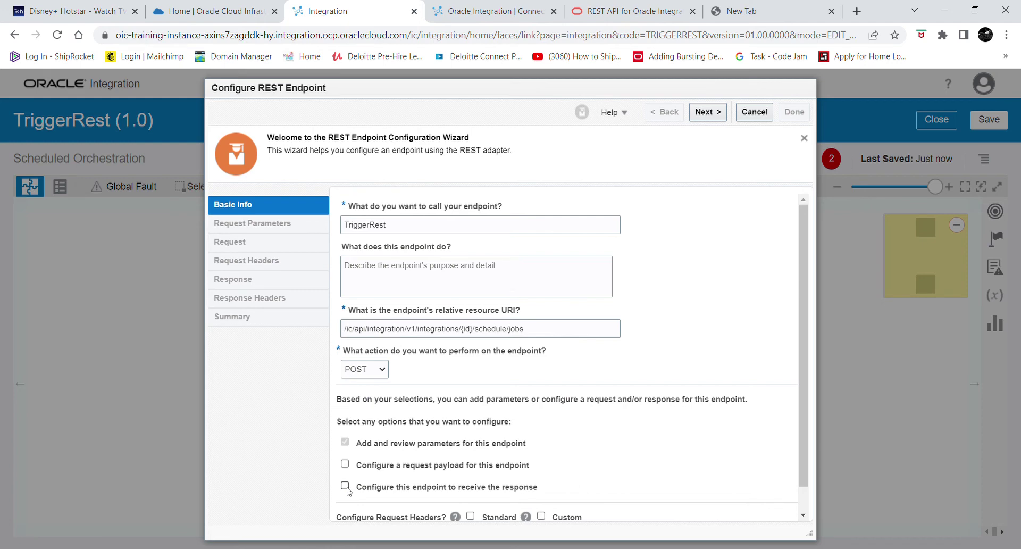
click(724, 113)
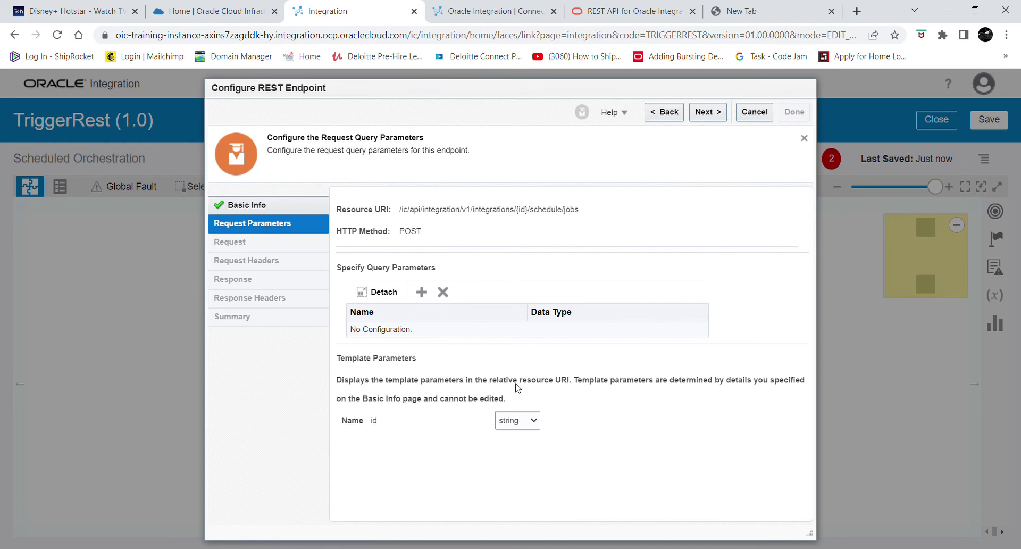
click(719, 115)
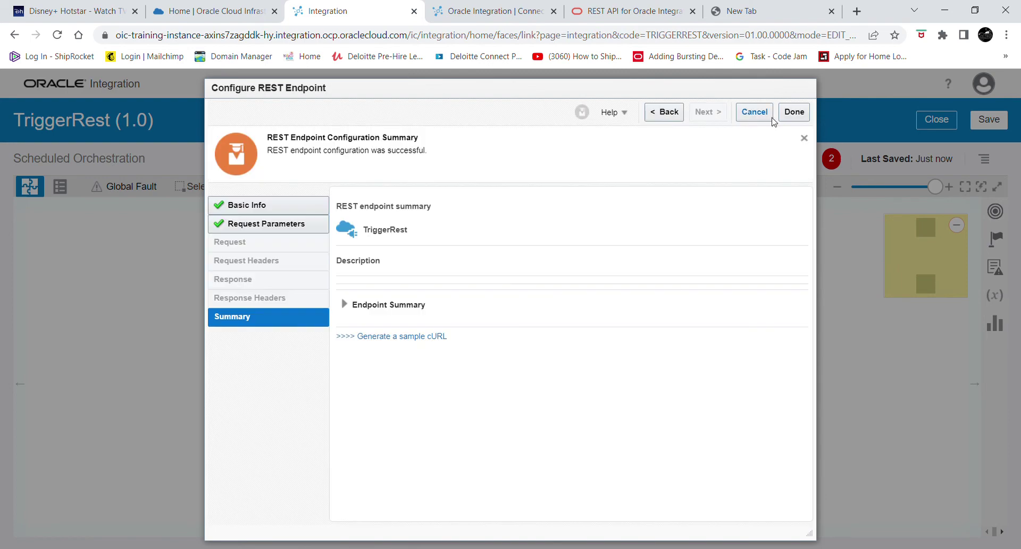
click(791, 113)
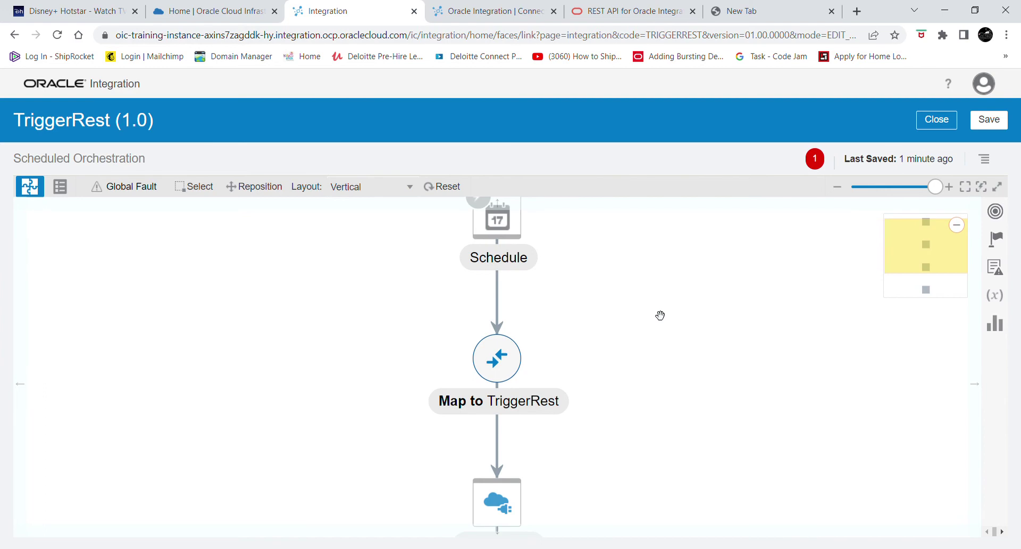
Open the Map to TriggerRest mapping for editing and copy INVOKEINTERFACE|01.00.0000 from the new browser tab
drag(637, 364, 626, 386)
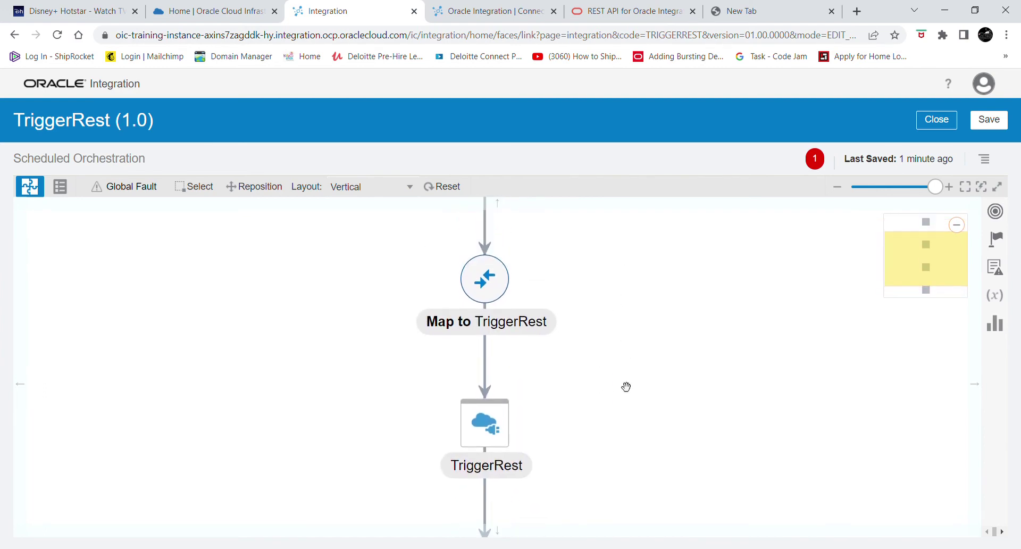
drag(641, 322, 643, 385)
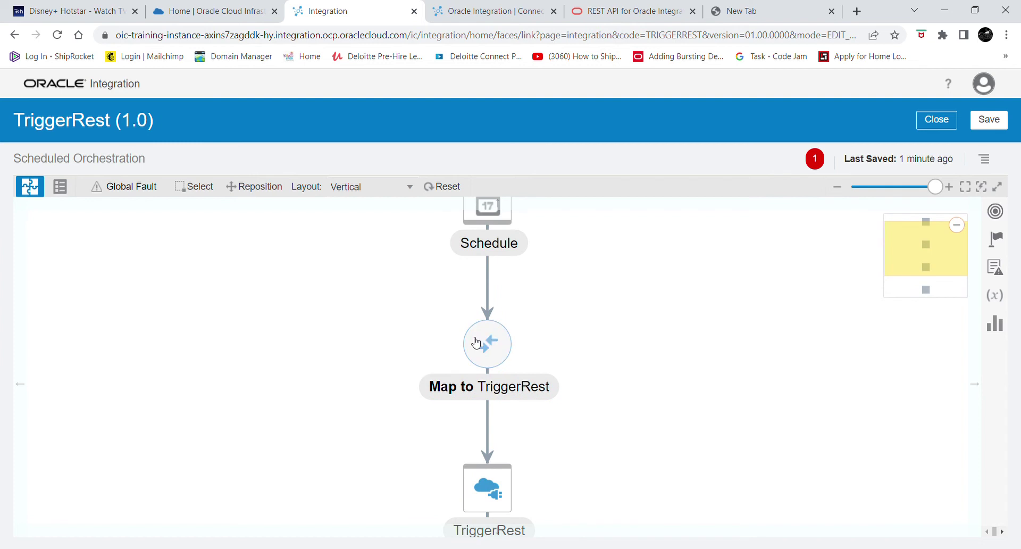
click(482, 340)
click(526, 315)
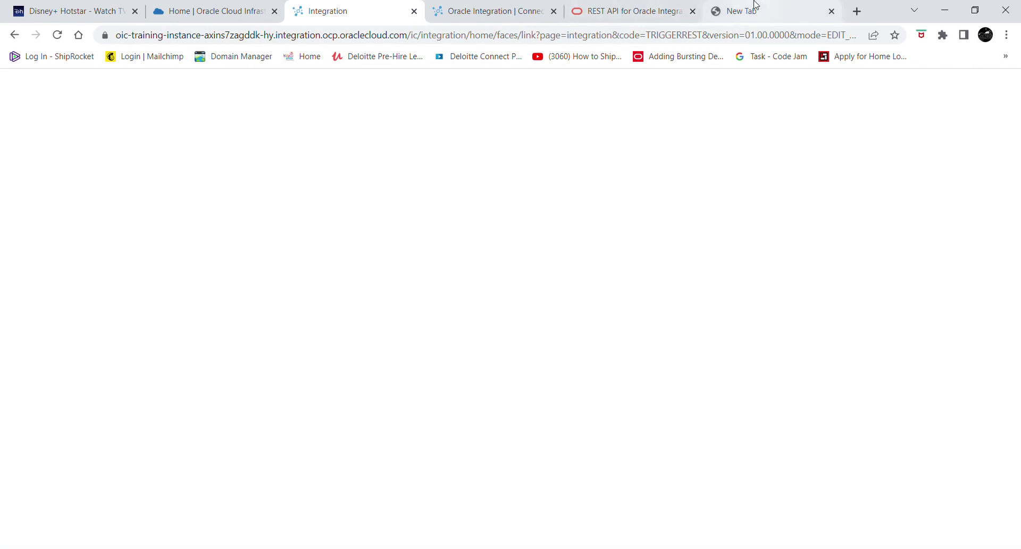
click(755, 7)
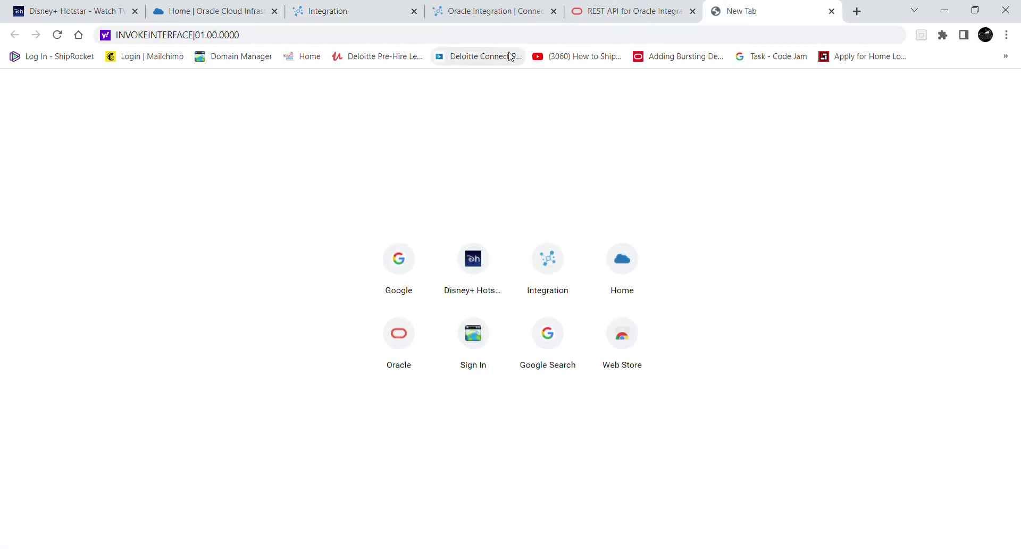
click(296, 37)
key(ctrl+c)
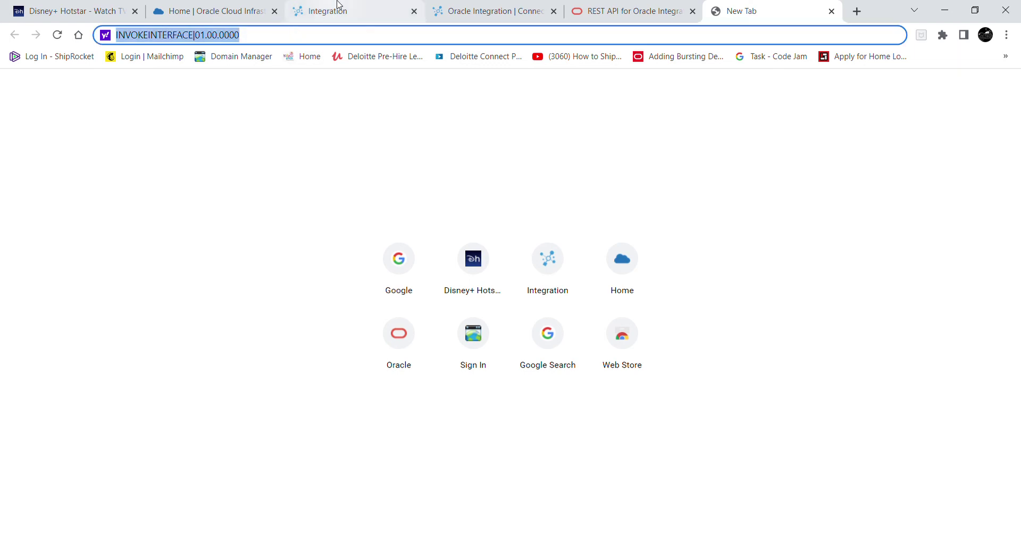
click(364, 11)
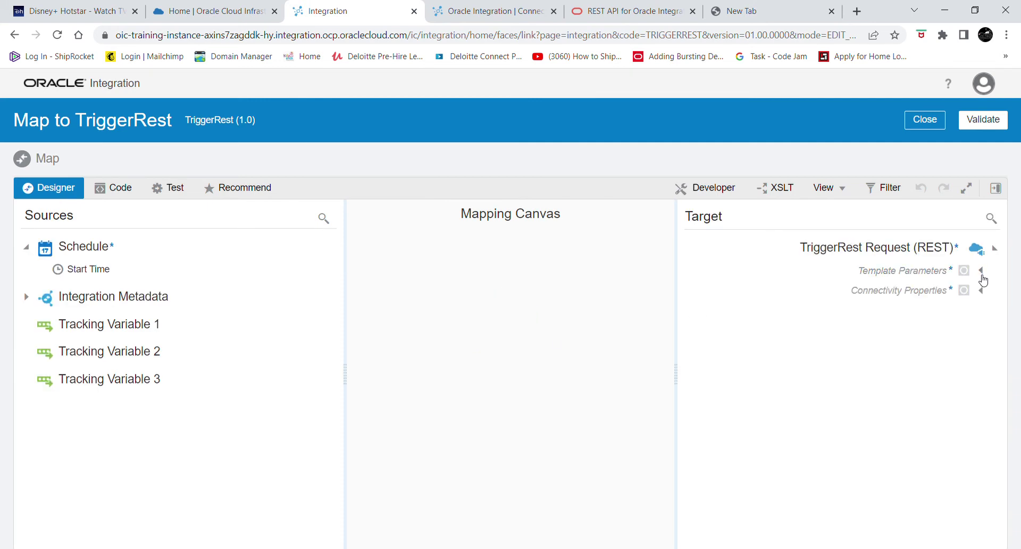
Create a target node for Id under Template Parameters and save its expression as 'INVOKEINTERFACE|01.00.0000'
click(981, 271)
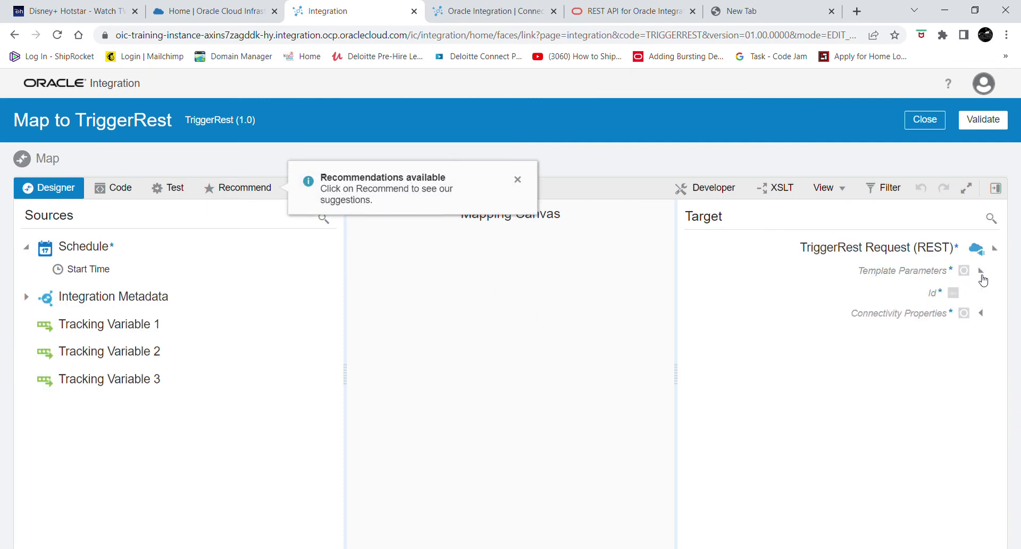
right_click(948, 296)
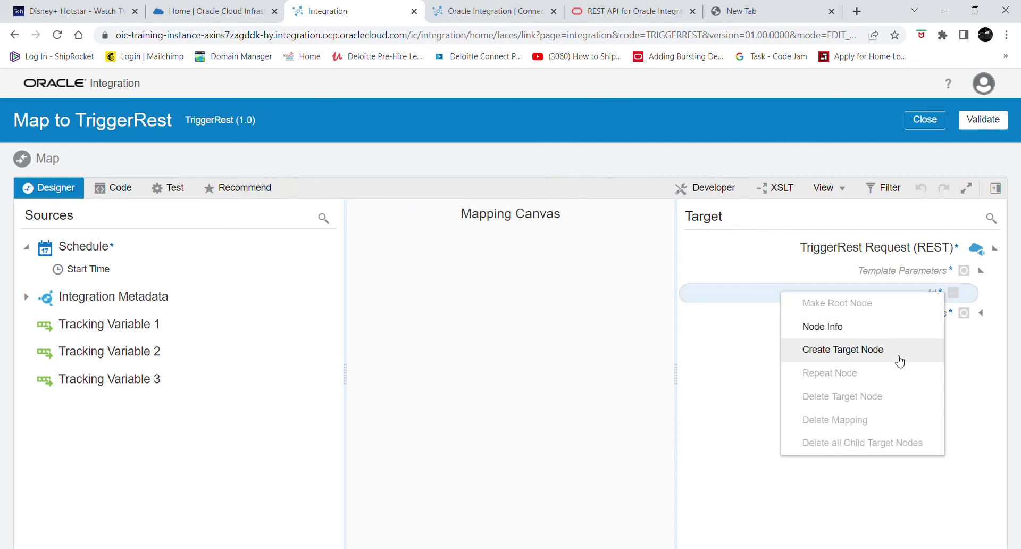
click(886, 350)
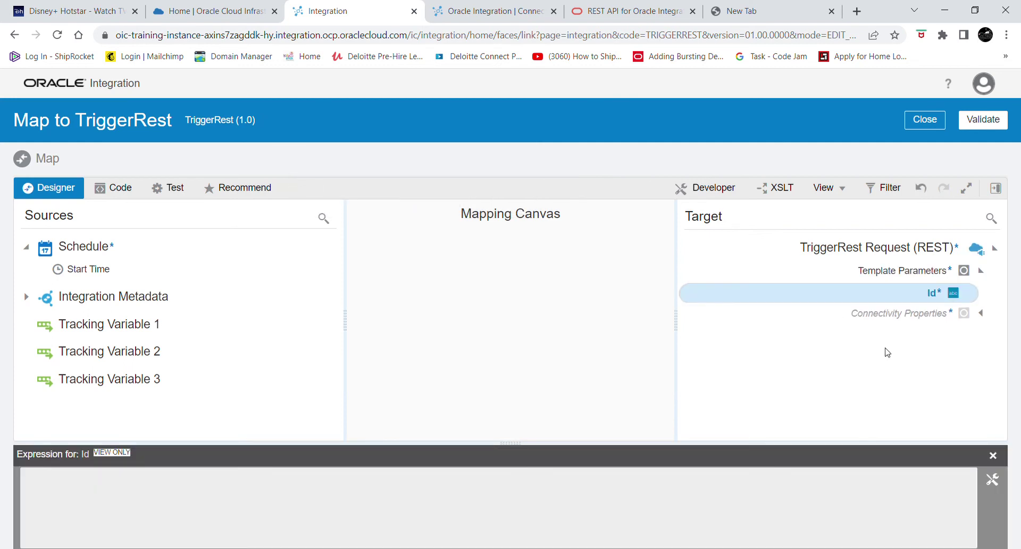
click(992, 480)
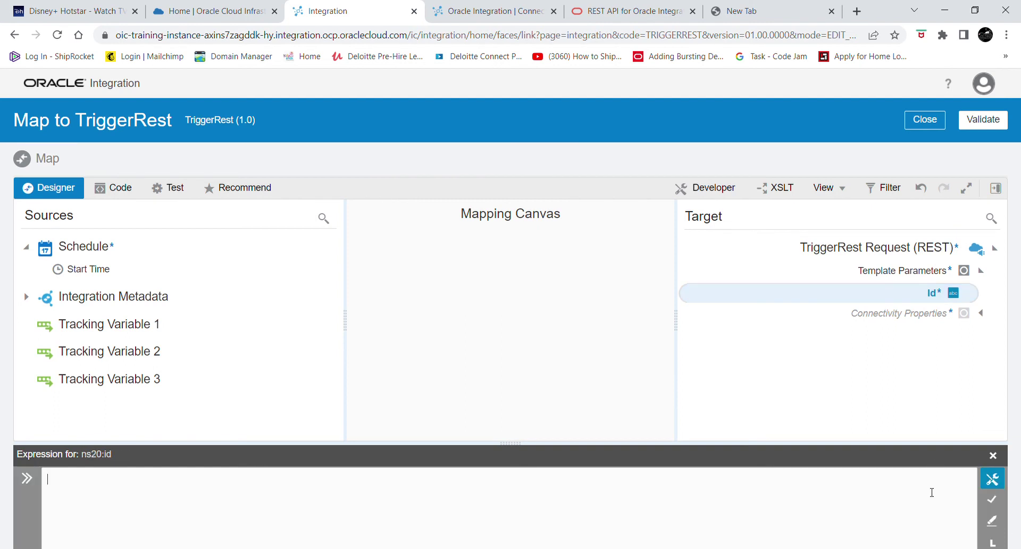
text(')
key(ctrl+v)
text(')
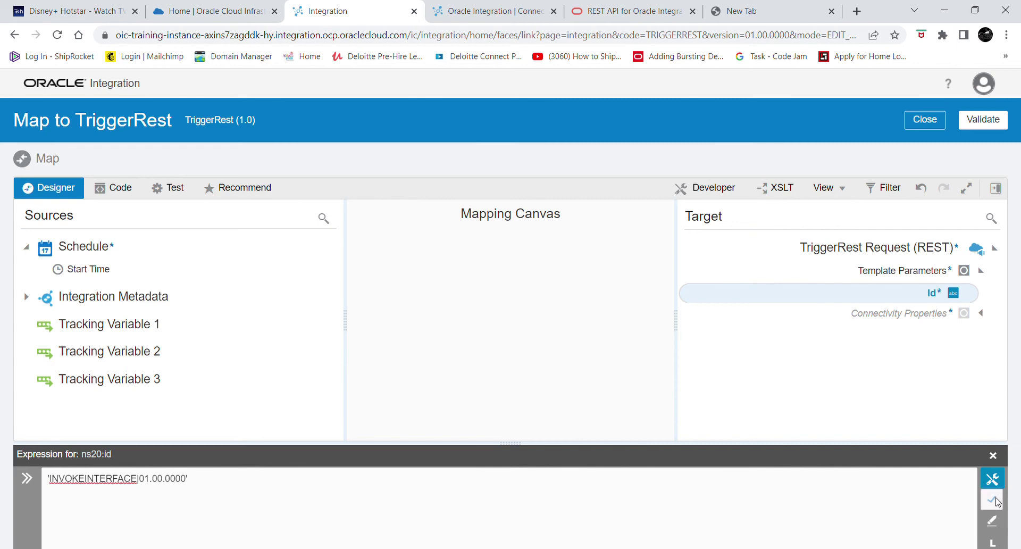
click(994, 500)
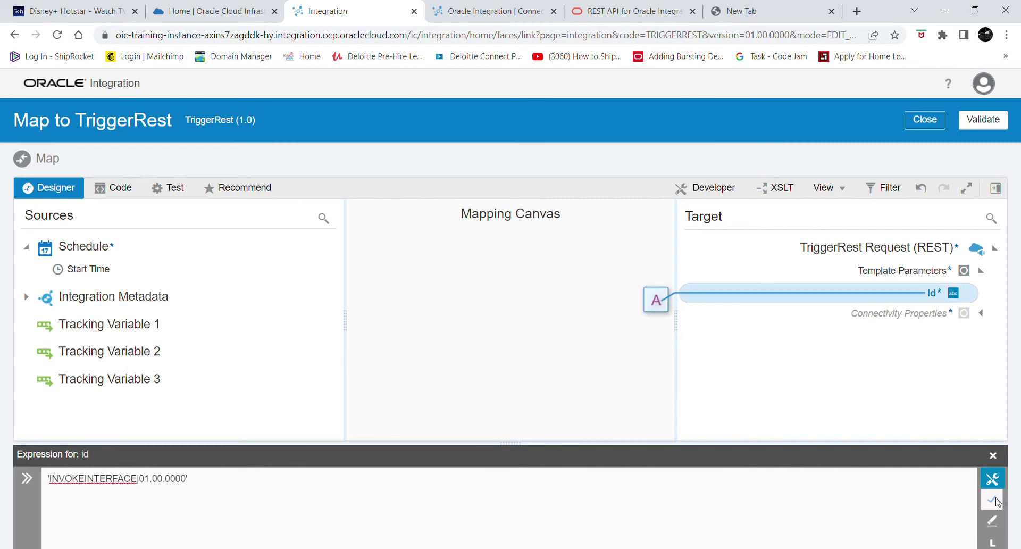
Close the Id expression editor, validate the mapping and return to the TriggerRest orchestration
click(993, 456)
click(990, 126)
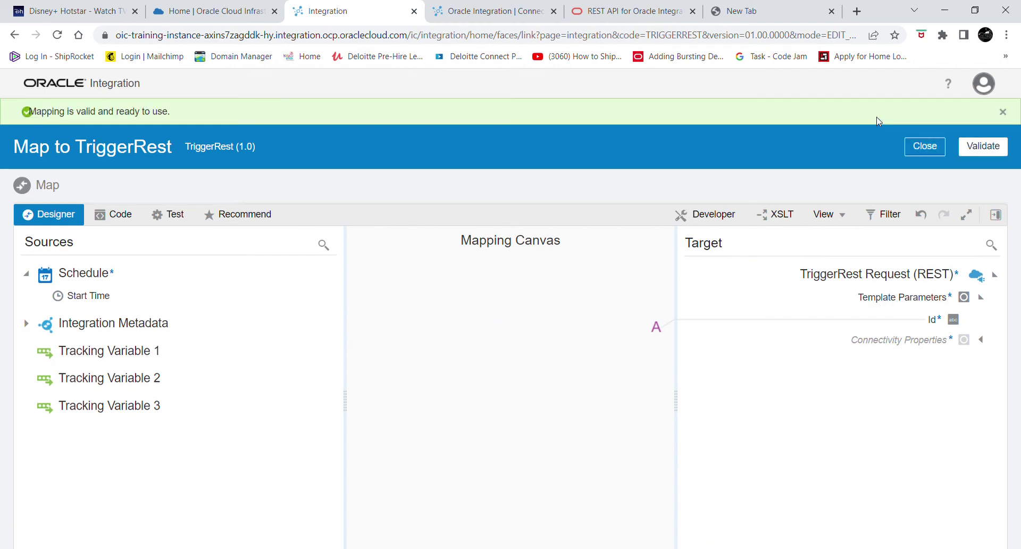
click(924, 149)
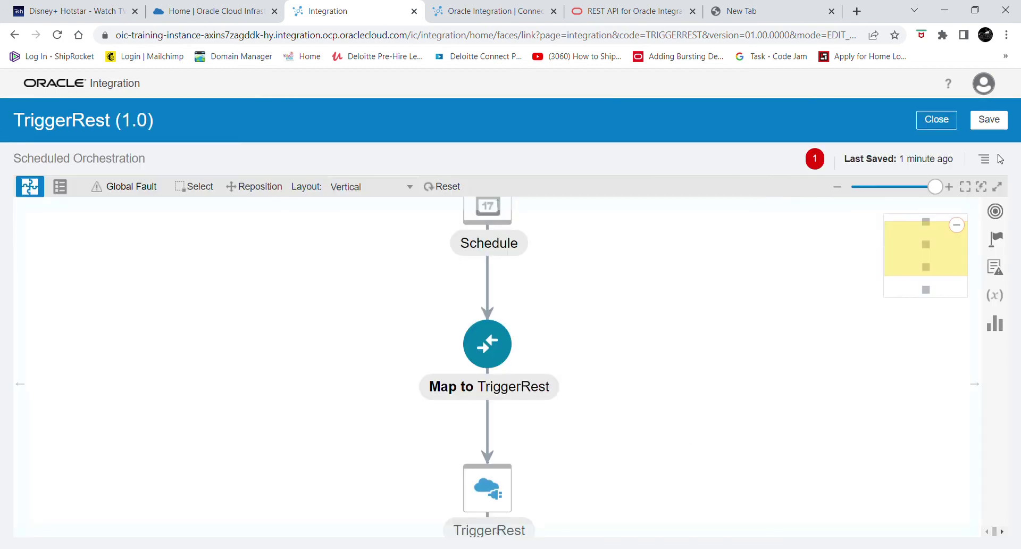
Make startTime the primary business identifier for tracking, name it TriggerRest, and save and close the integration
click(986, 159)
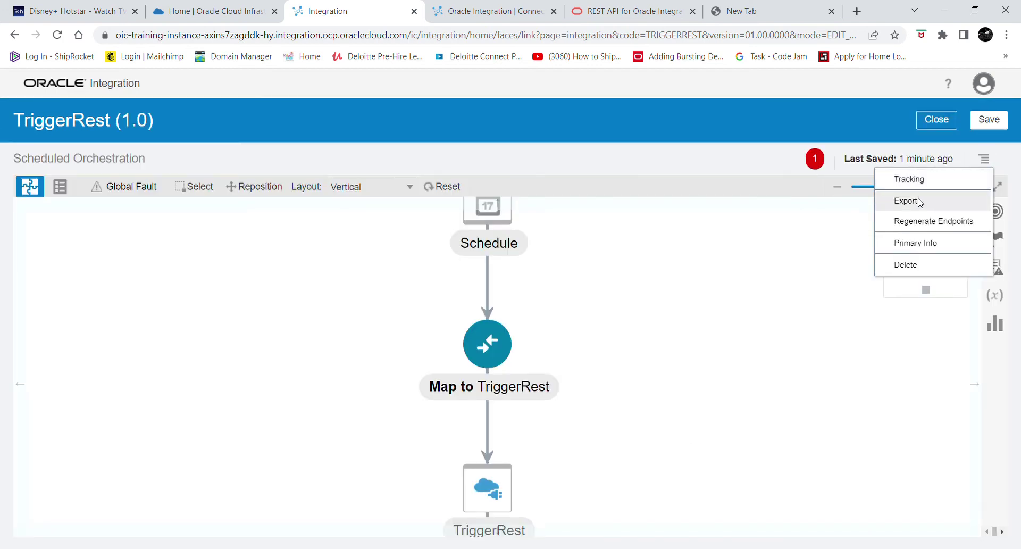
click(911, 179)
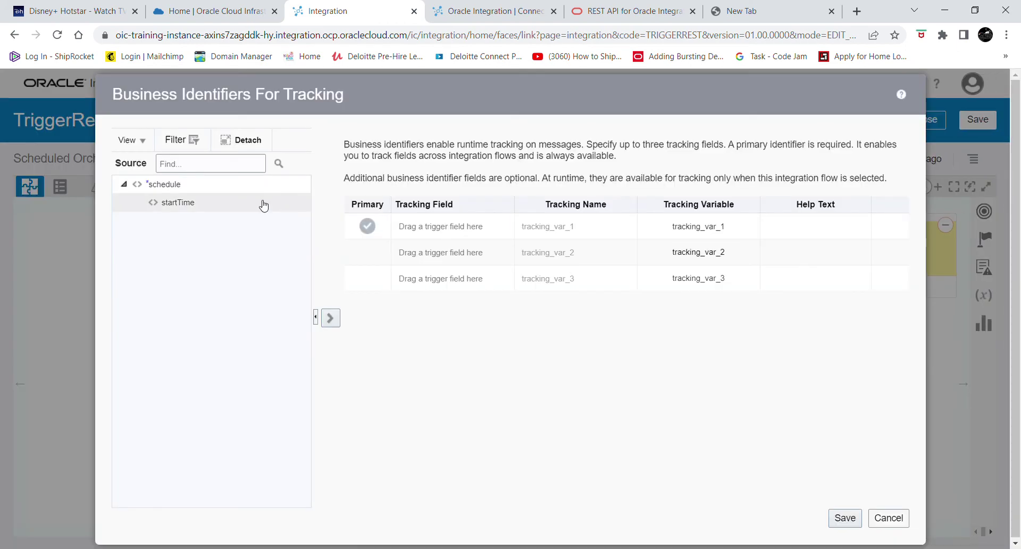
click(332, 318)
click(576, 222)
key(BackSpace)
key(BackSpace)
key(BackSpace)
key(BackSpace)
key(BackSpace)
key(BackSpace)
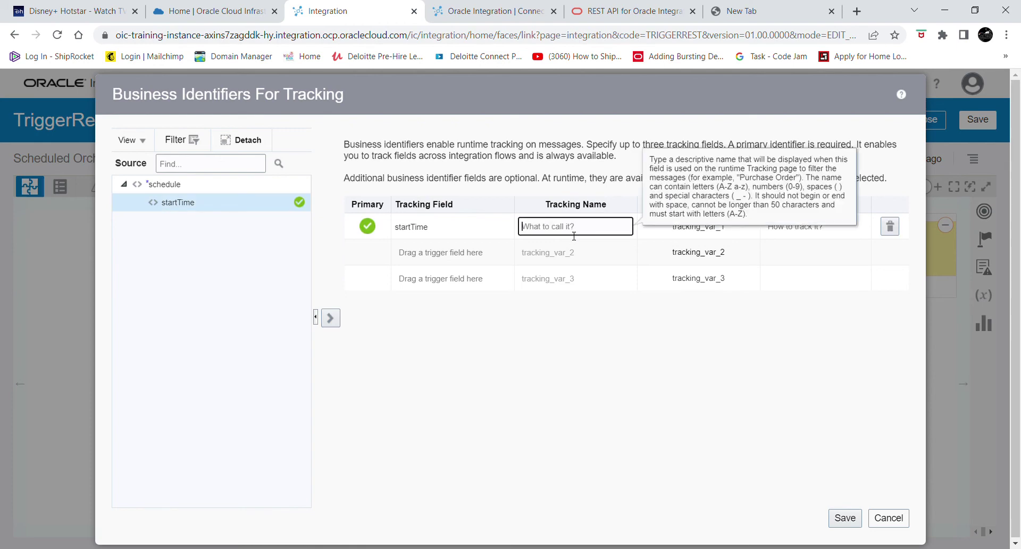
text(T)
key(BackSpace)
key(BackSpace)
click(638, 409)
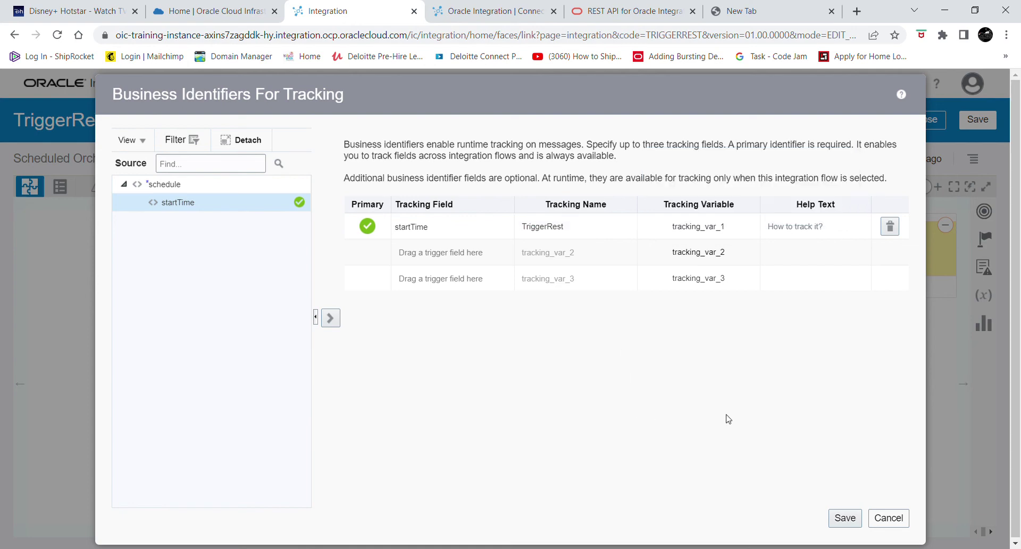
click(845, 518)
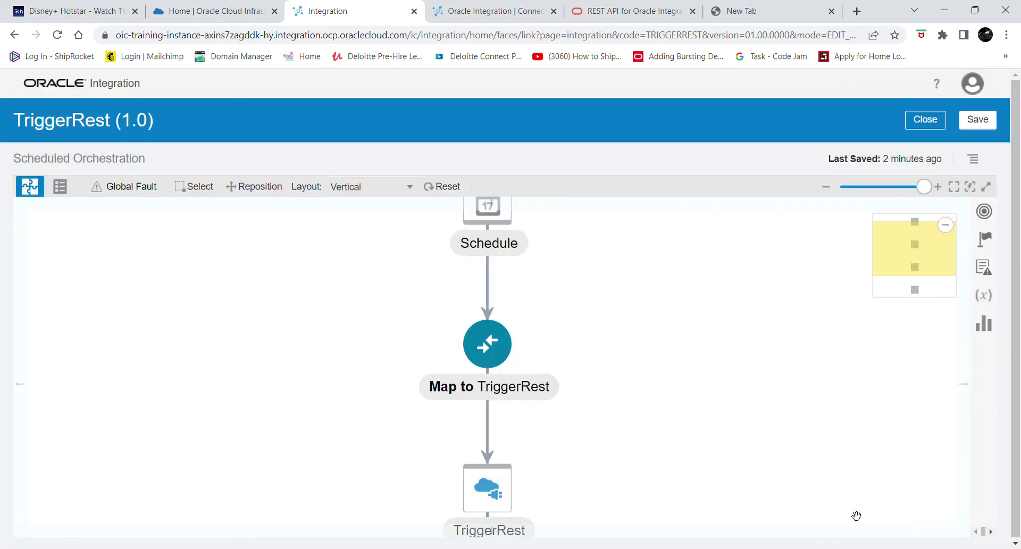
click(982, 119)
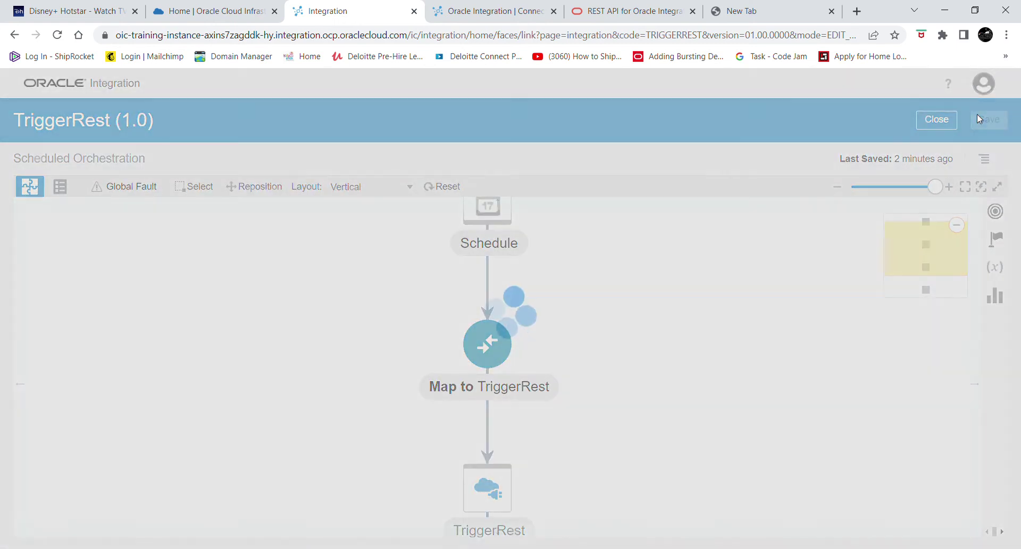
click(937, 148)
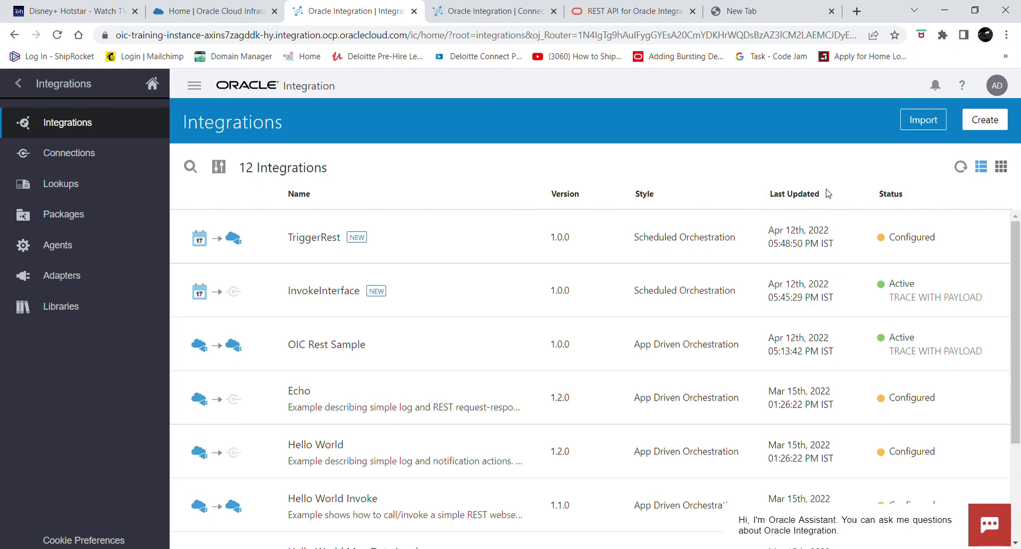
Activate the TriggerRest integration with tracing and payload included, without scheduling it, and refresh the integrations list
mouse_move(896, 253)
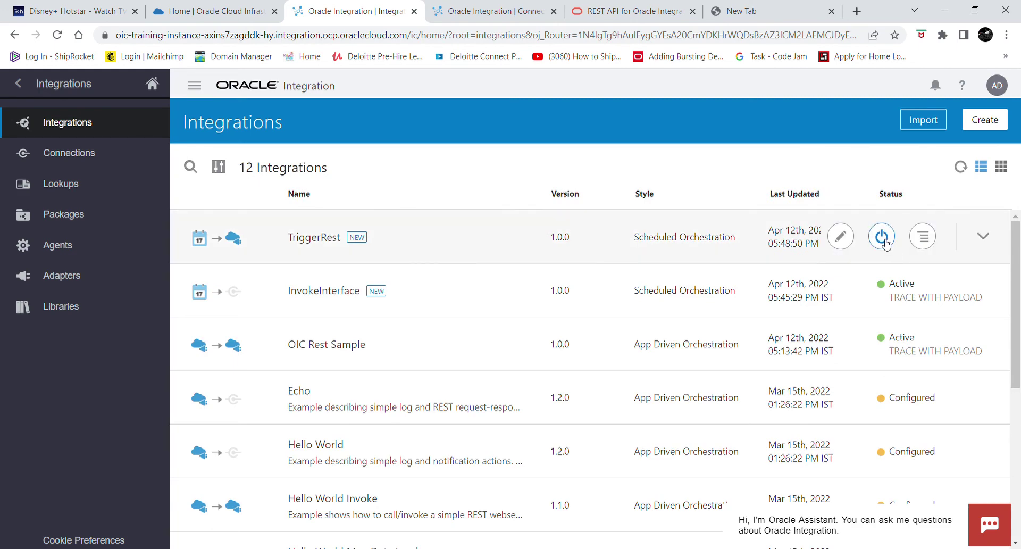
click(882, 237)
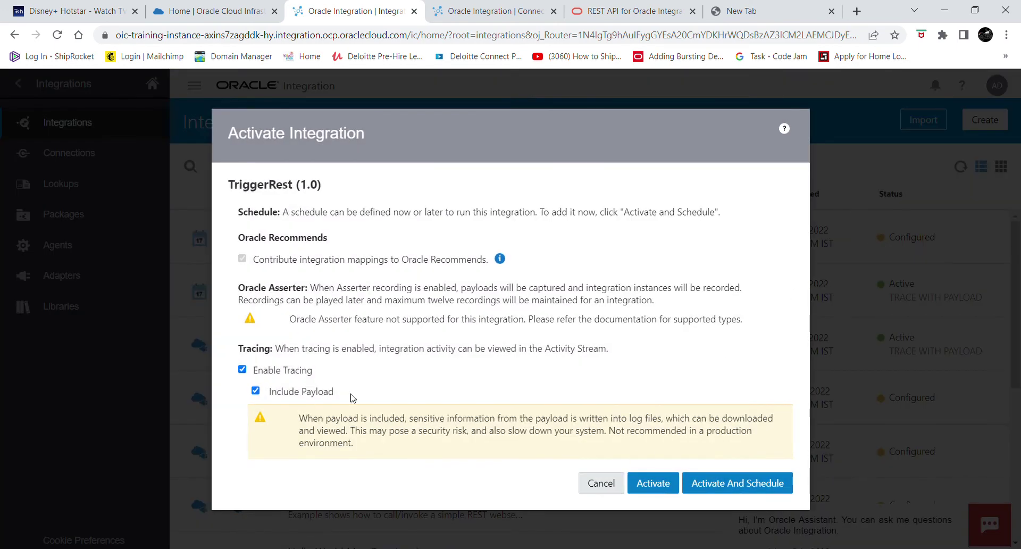
click(665, 484)
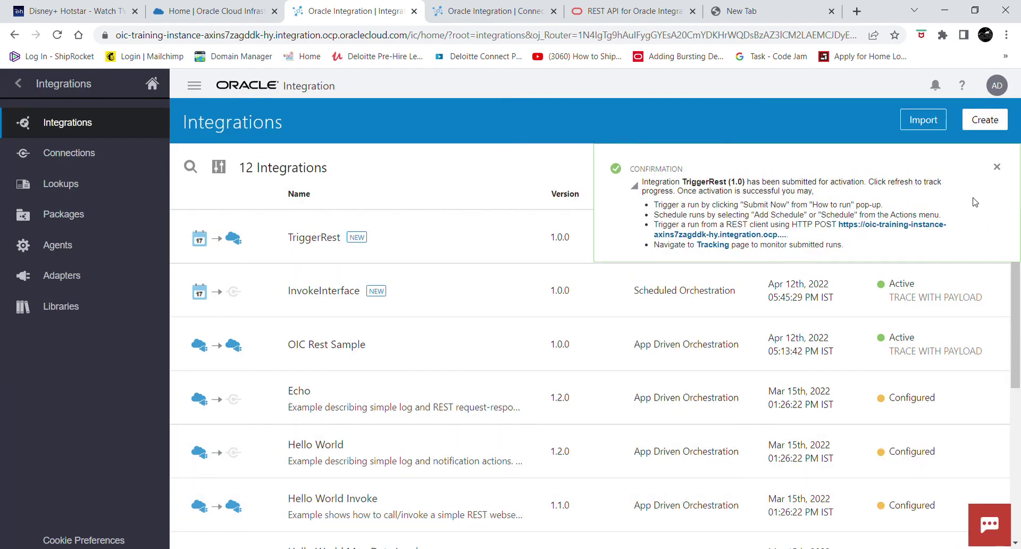
click(1017, 166)
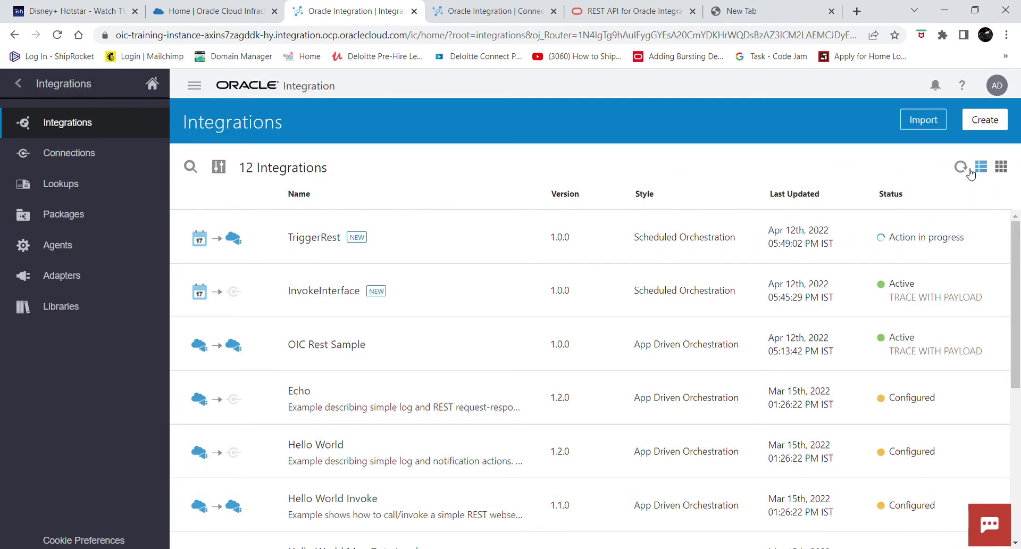
click(962, 168)
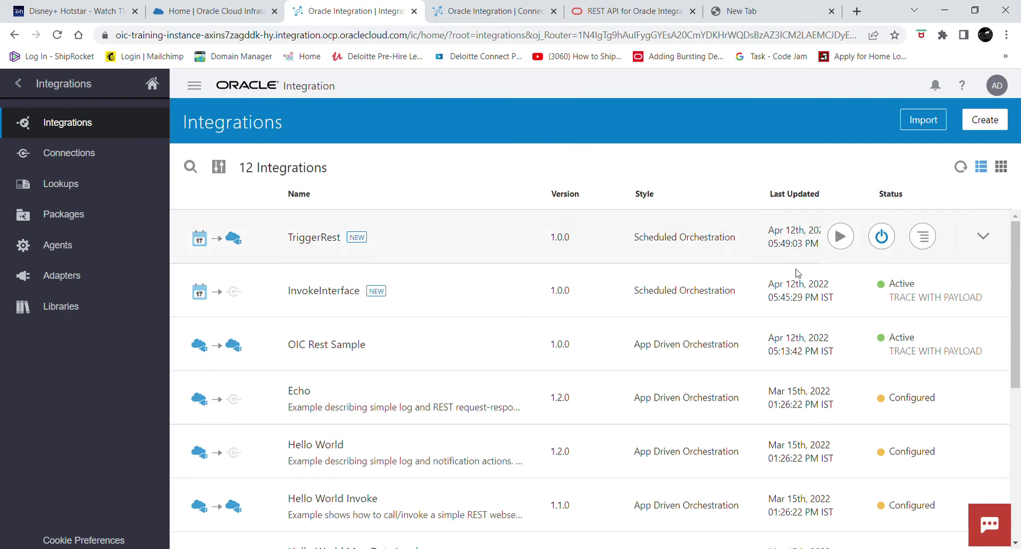
Submit TriggerRest to run immediately as an ad hoc request
mouse_move(843, 236)
click(842, 237)
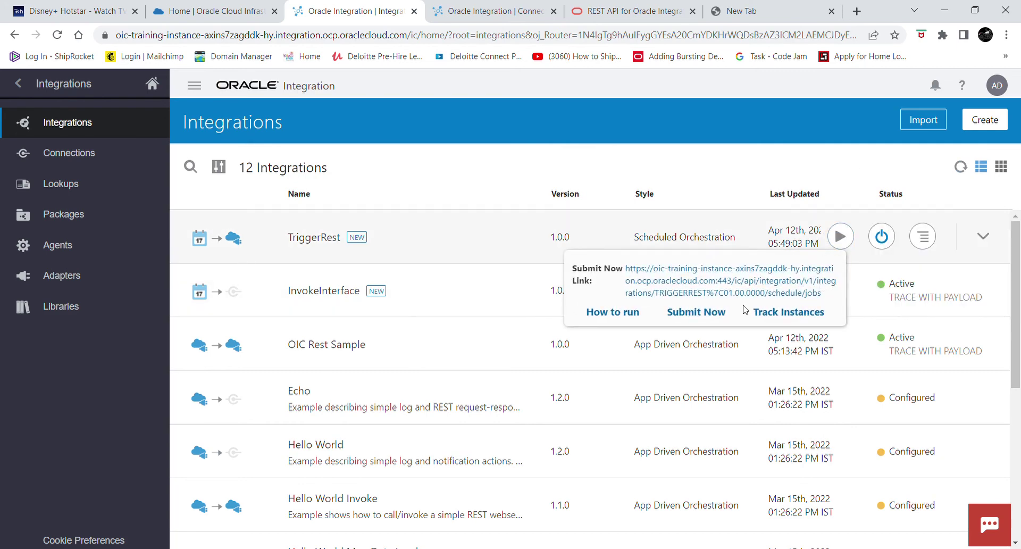
click(700, 310)
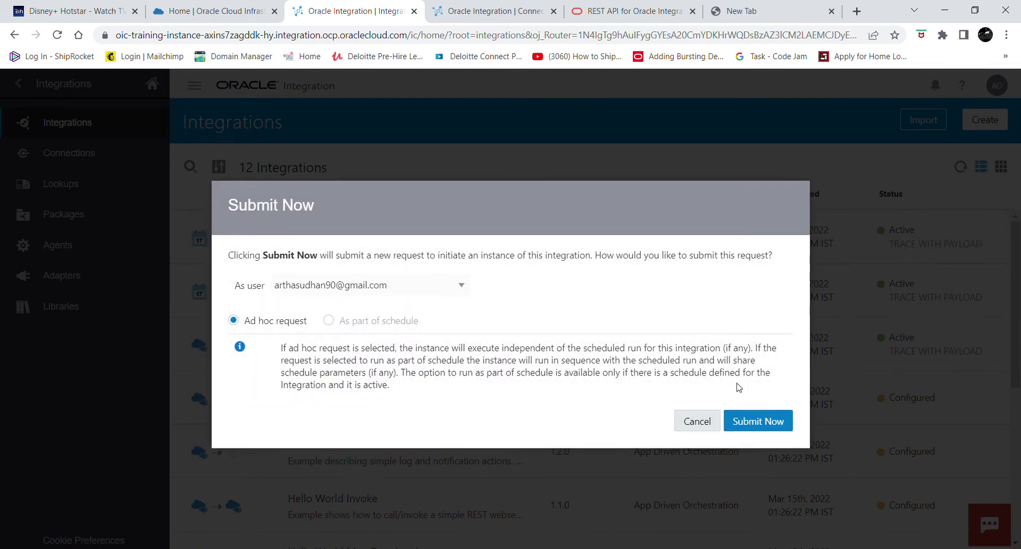
click(766, 423)
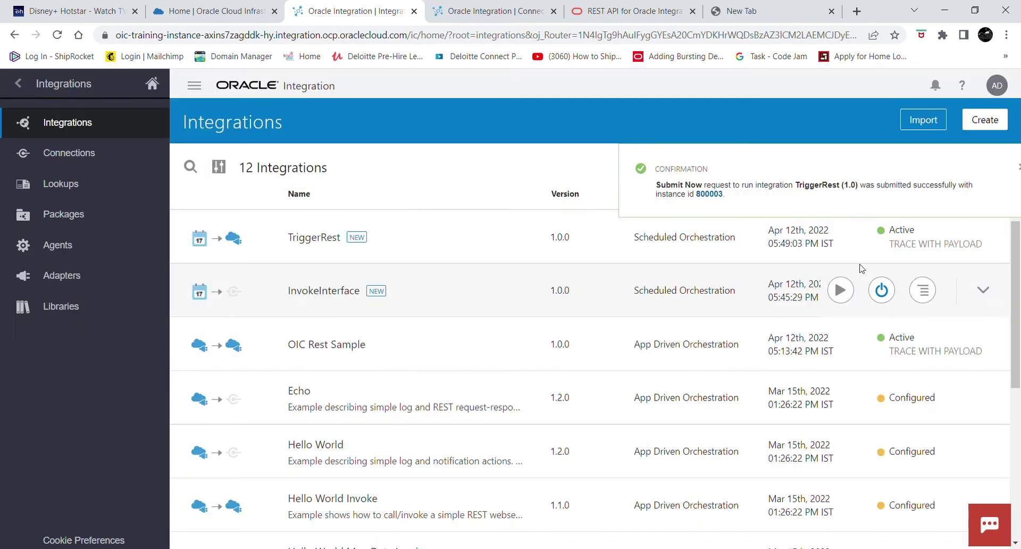
Track the submitted TriggerRest run, remove the Instance Id filter and refresh the list of instances
click(680, 196)
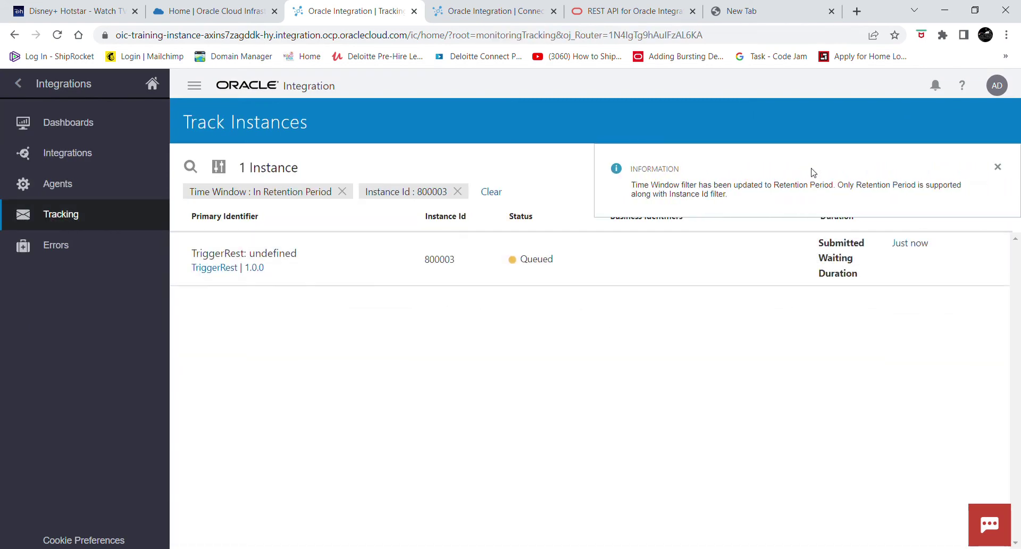
click(998, 166)
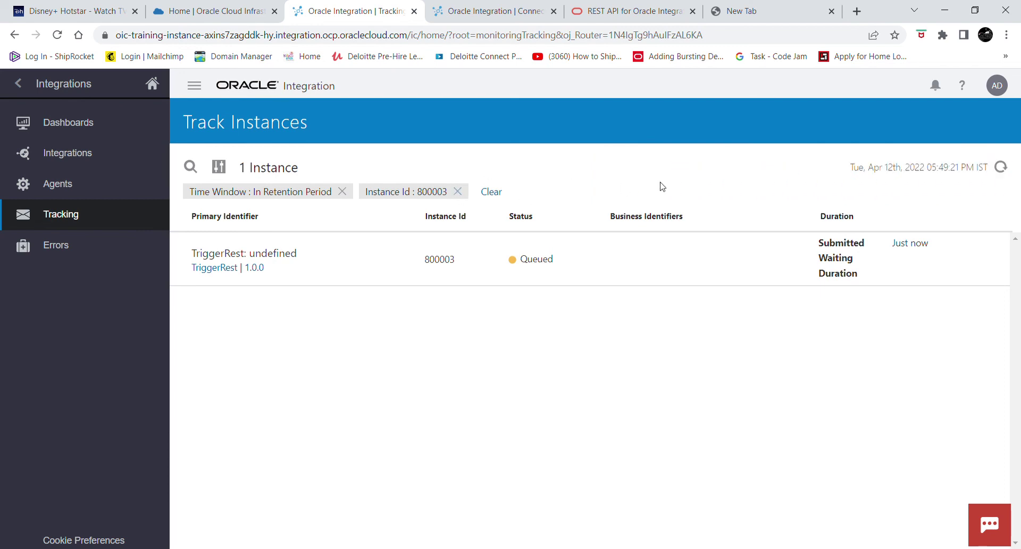
click(457, 192)
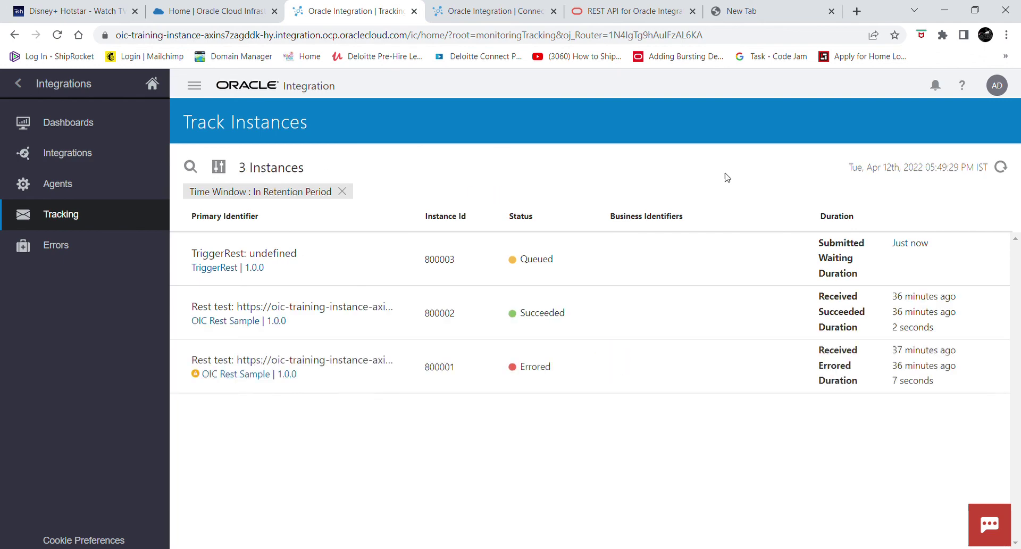
click(1002, 168)
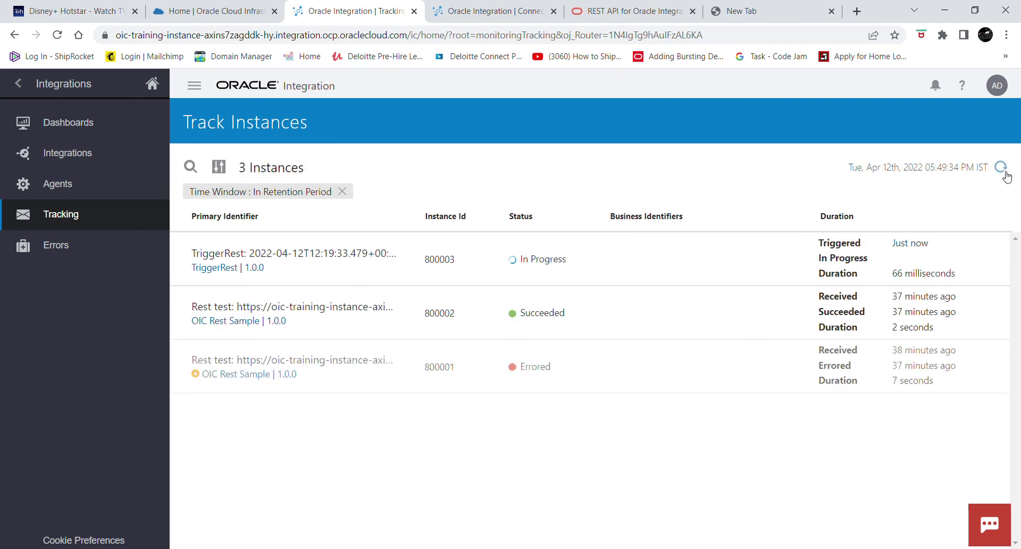
click(1003, 168)
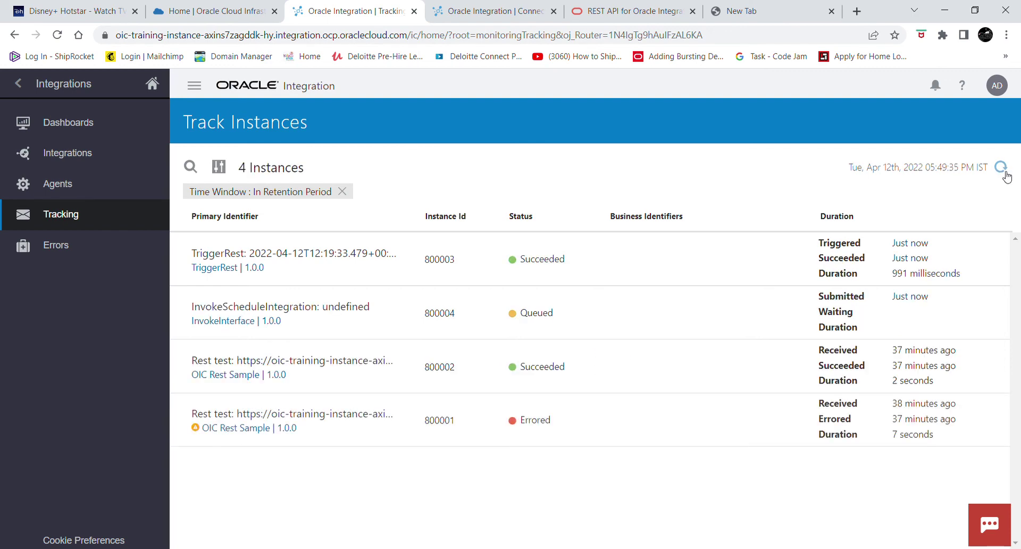
Examine the TriggerRest run's activity stream, checking the HTTP status and target endpoint URI in the message received from TriggerRest
mouse_move(936, 260)
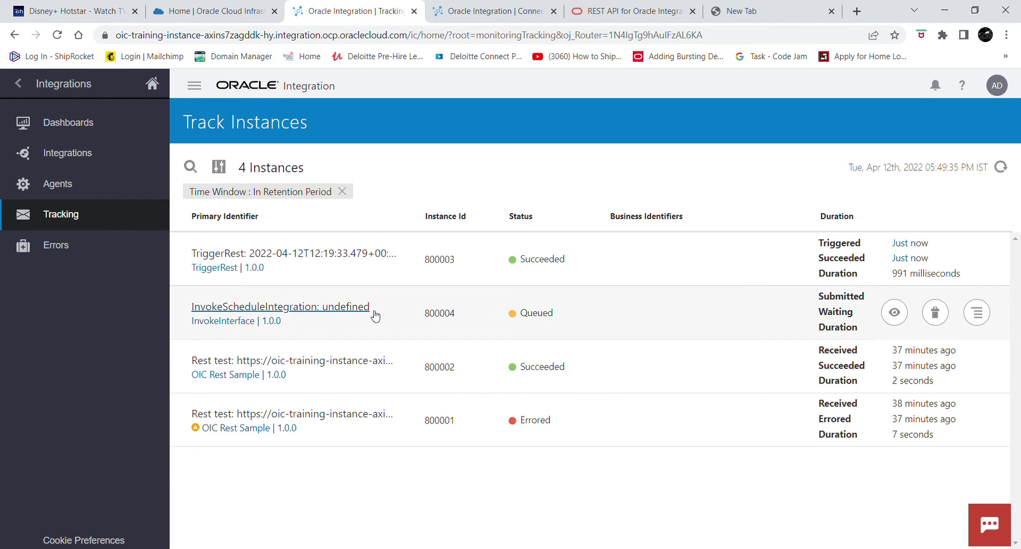
click(935, 259)
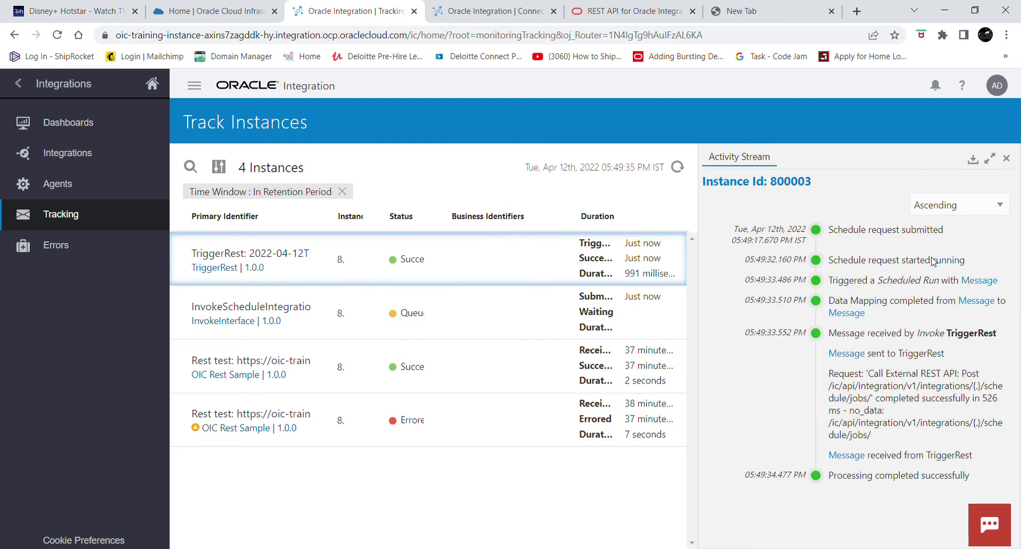
click(857, 457)
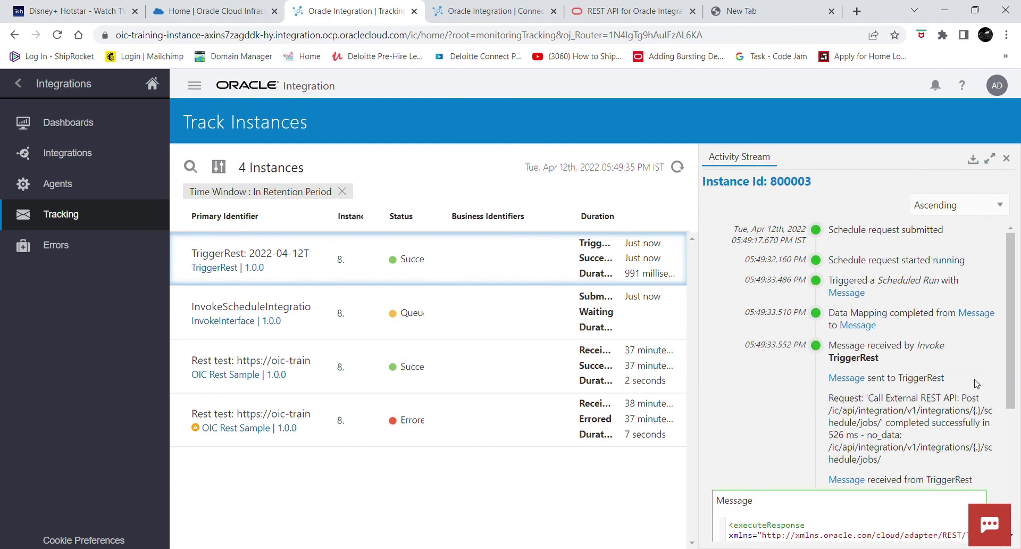
drag(1020, 328, 1011, 409)
scroll(823, 420, down, 1)
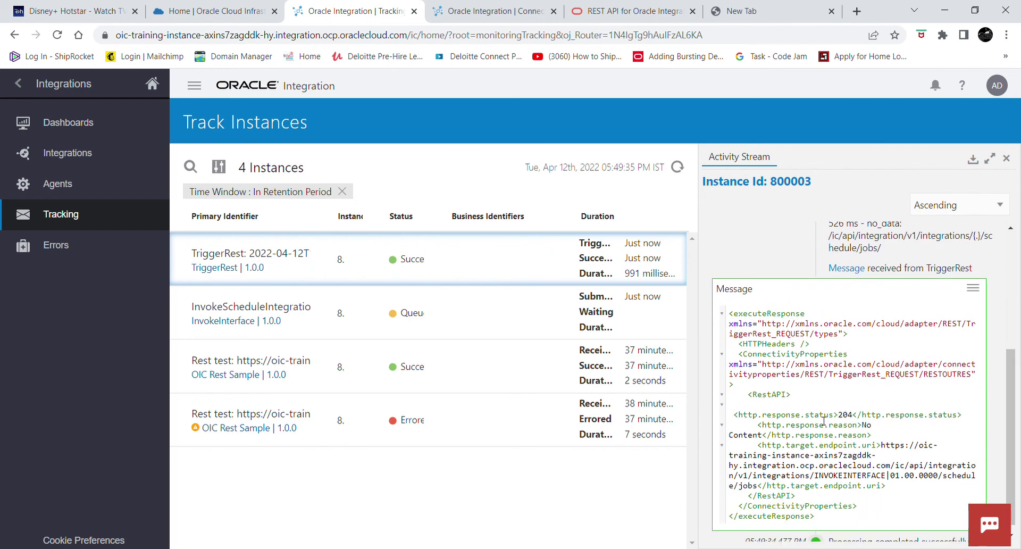
double_click(850, 420)
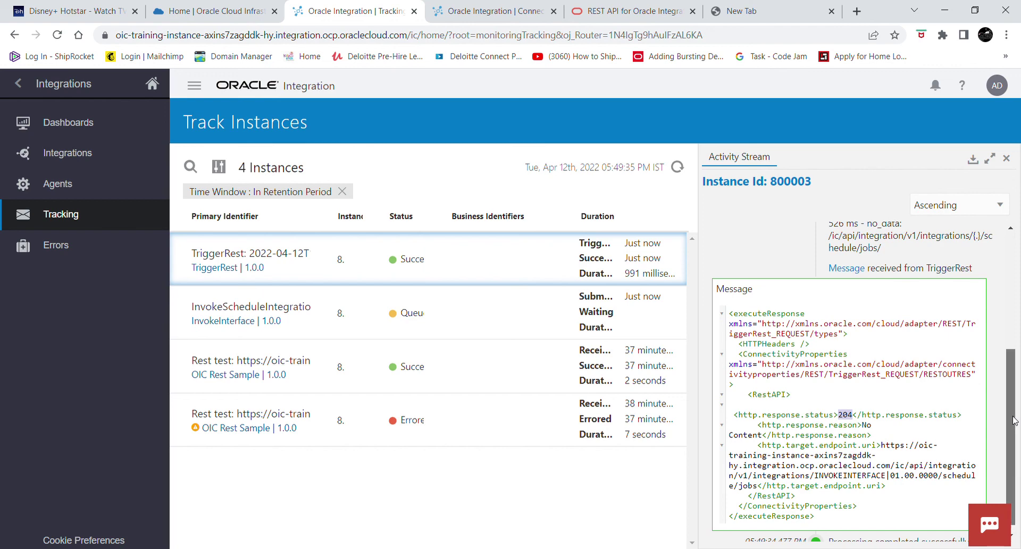
scroll(1015, 420, down, 1)
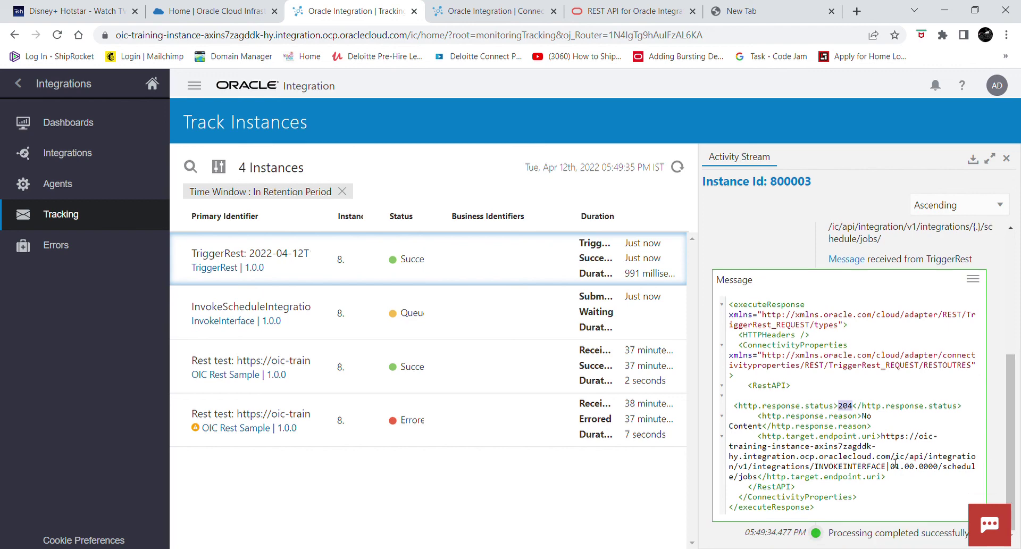
drag(895, 458, 762, 479)
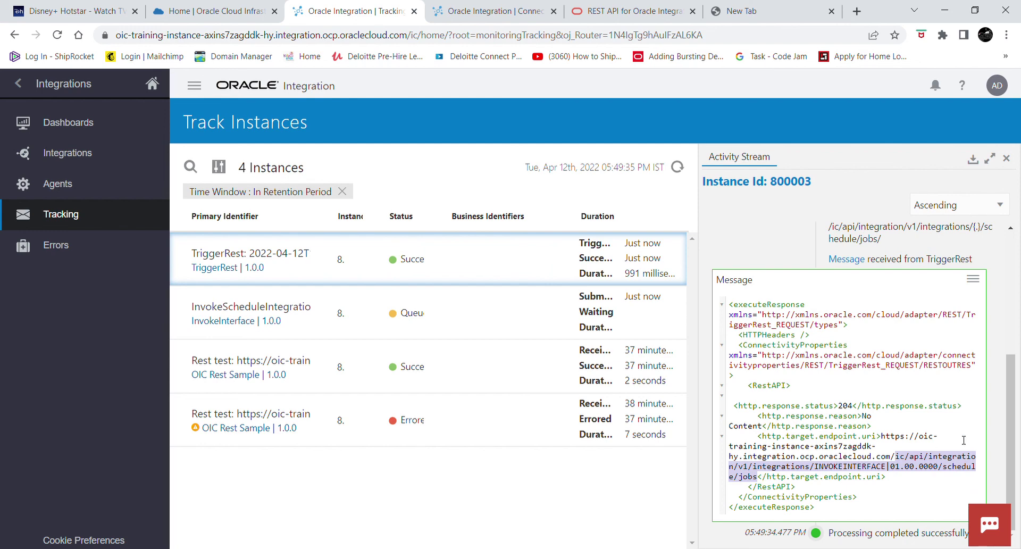
click(763, 483)
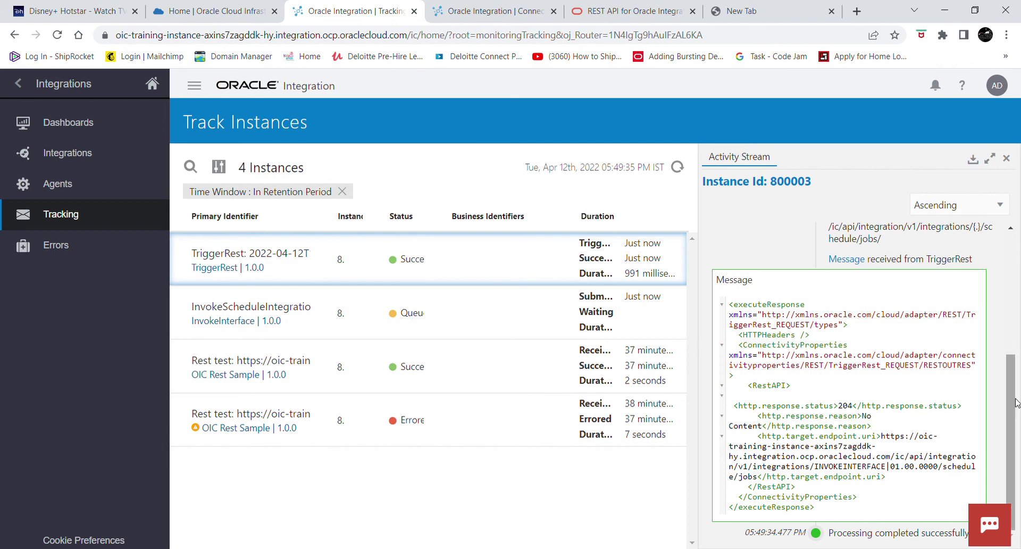
Check the template parameter id in the message sent to TriggerRest and close the activity stream
drag(1012, 375, 1013, 294)
click(856, 306)
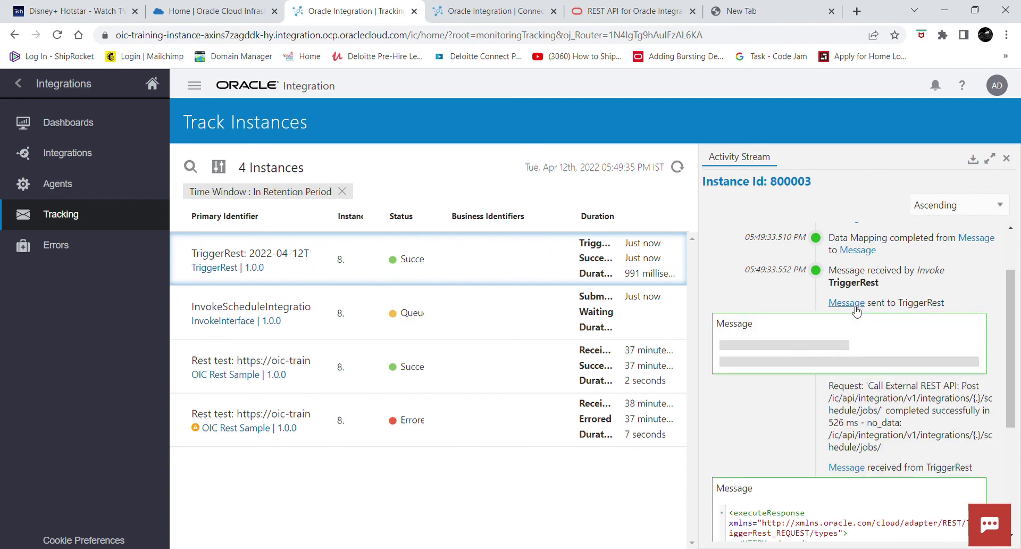
drag(1009, 315, 1011, 446)
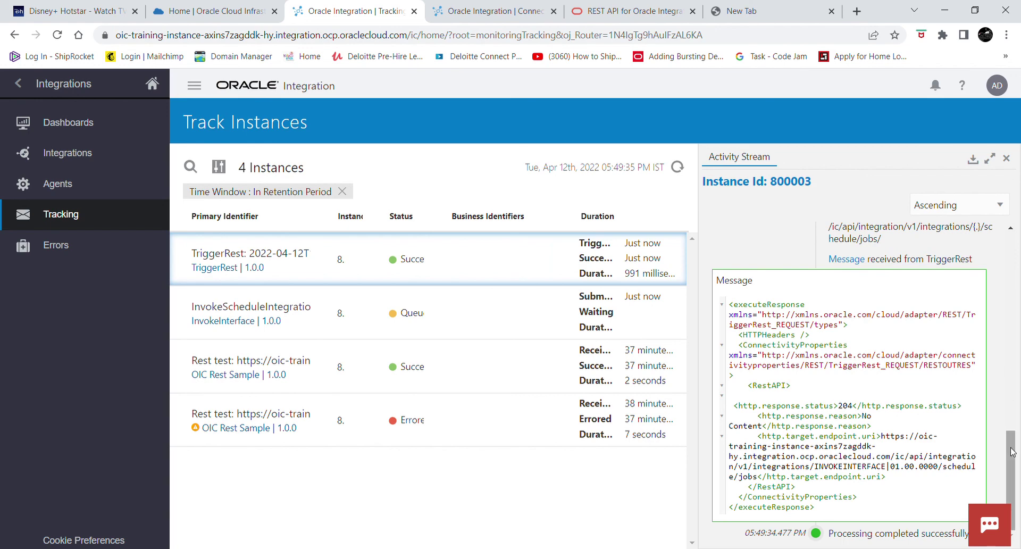
scroll(842, 367, up, 4)
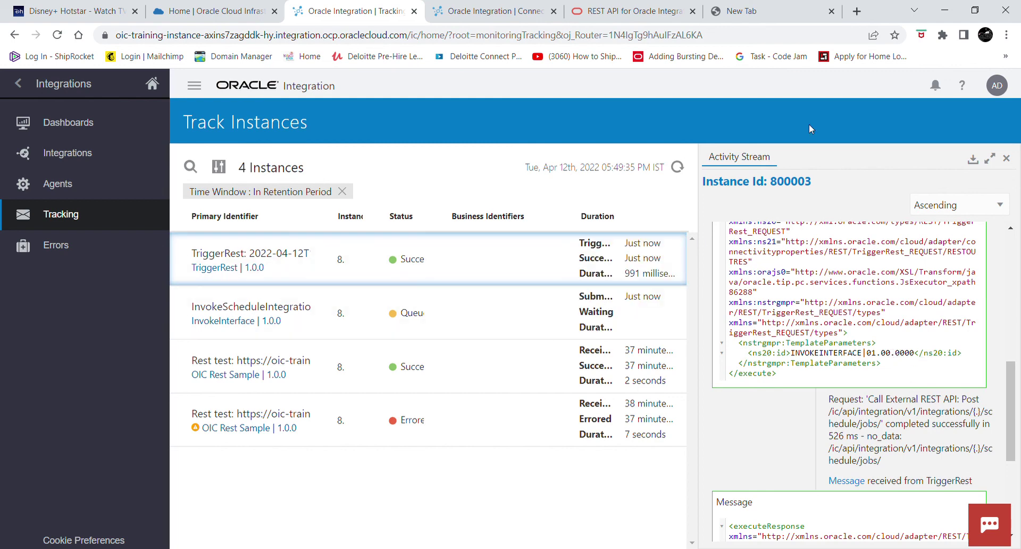
click(1008, 160)
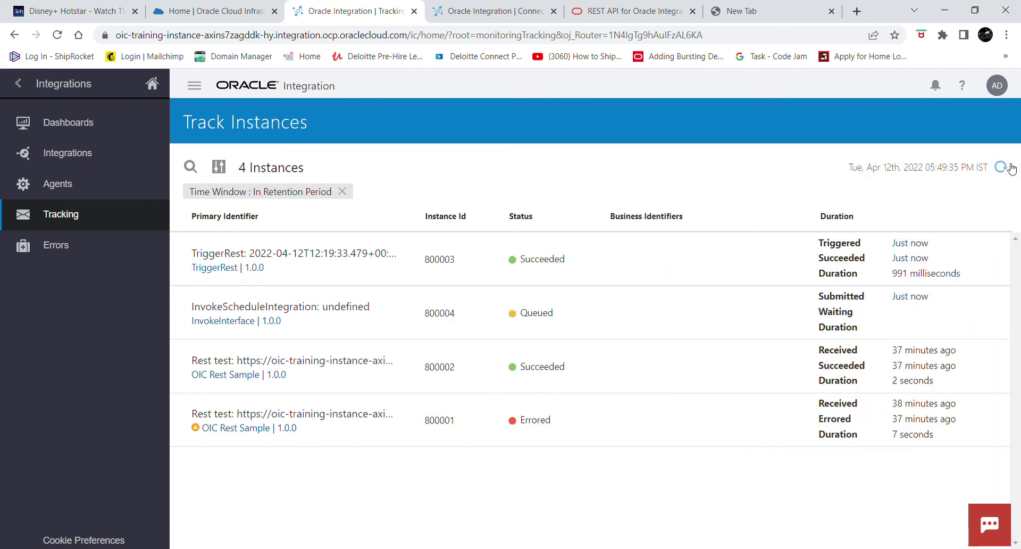
Refresh the instances, inspect the AssignSuccess message in the InvokeInterface run's activity stream, then close it and refresh again
click(1003, 167)
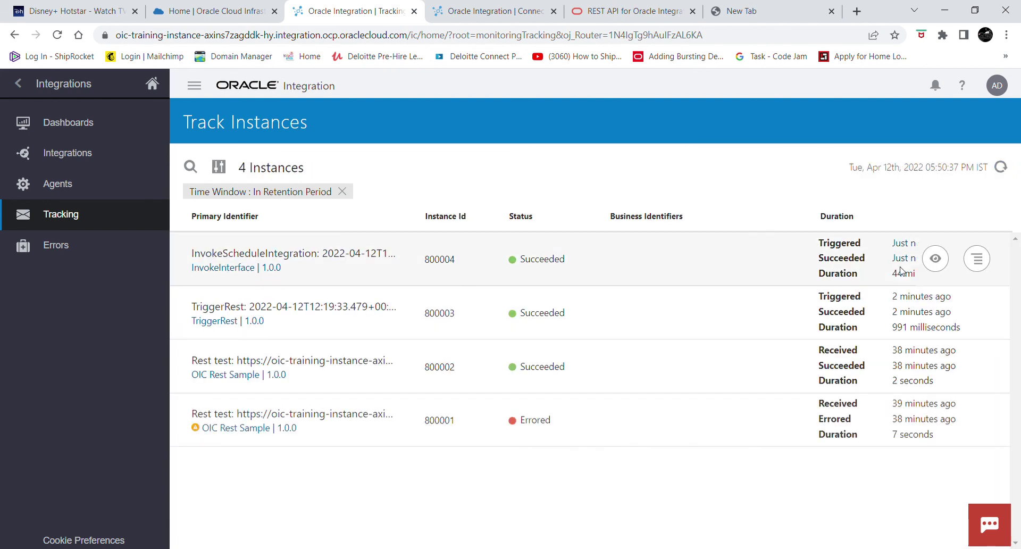
click(935, 258)
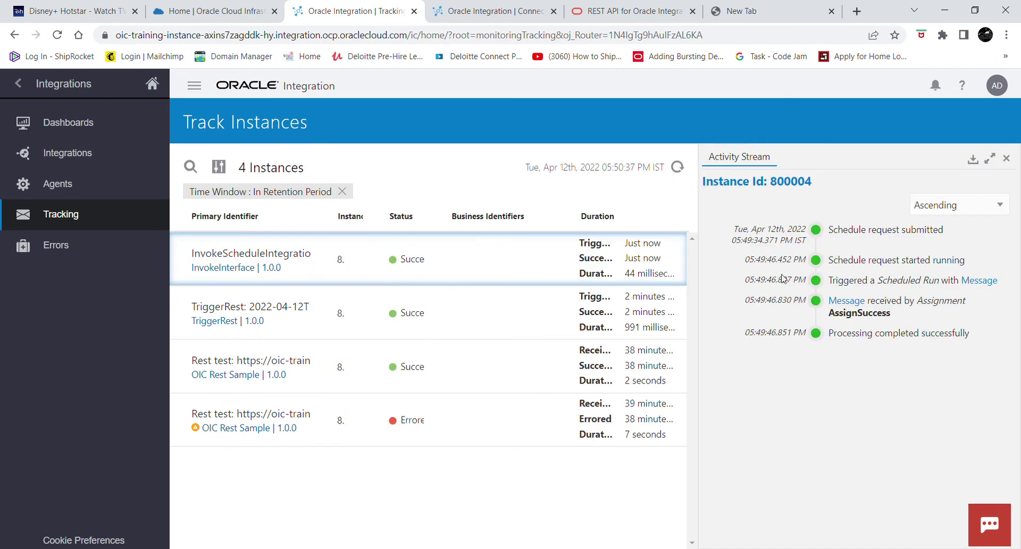
click(847, 300)
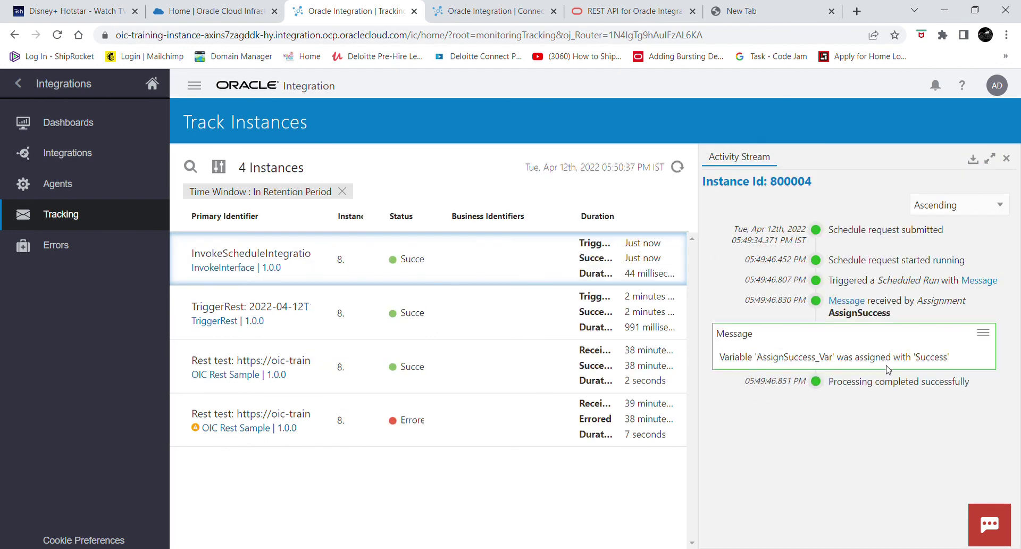
double_click(942, 358)
click(1009, 162)
click(1008, 169)
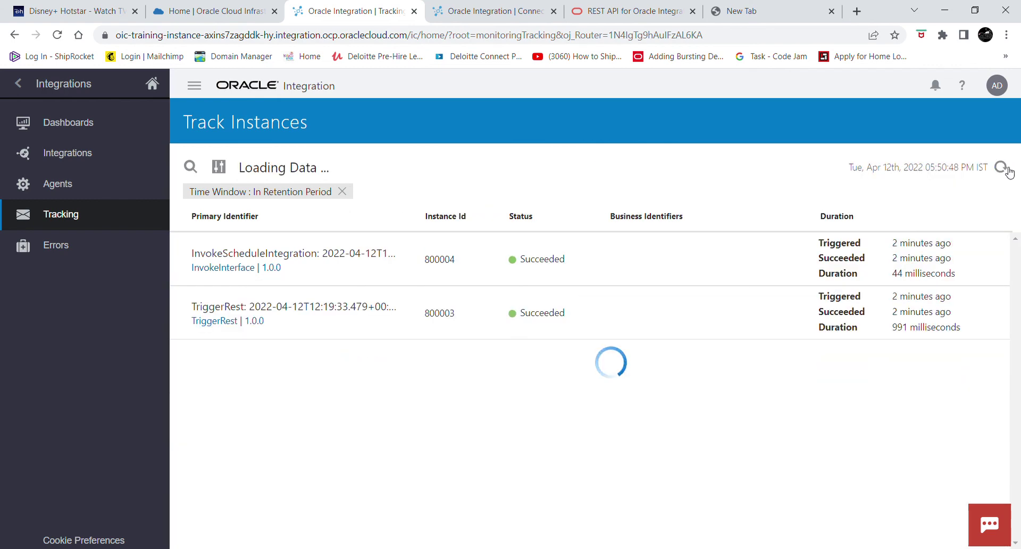